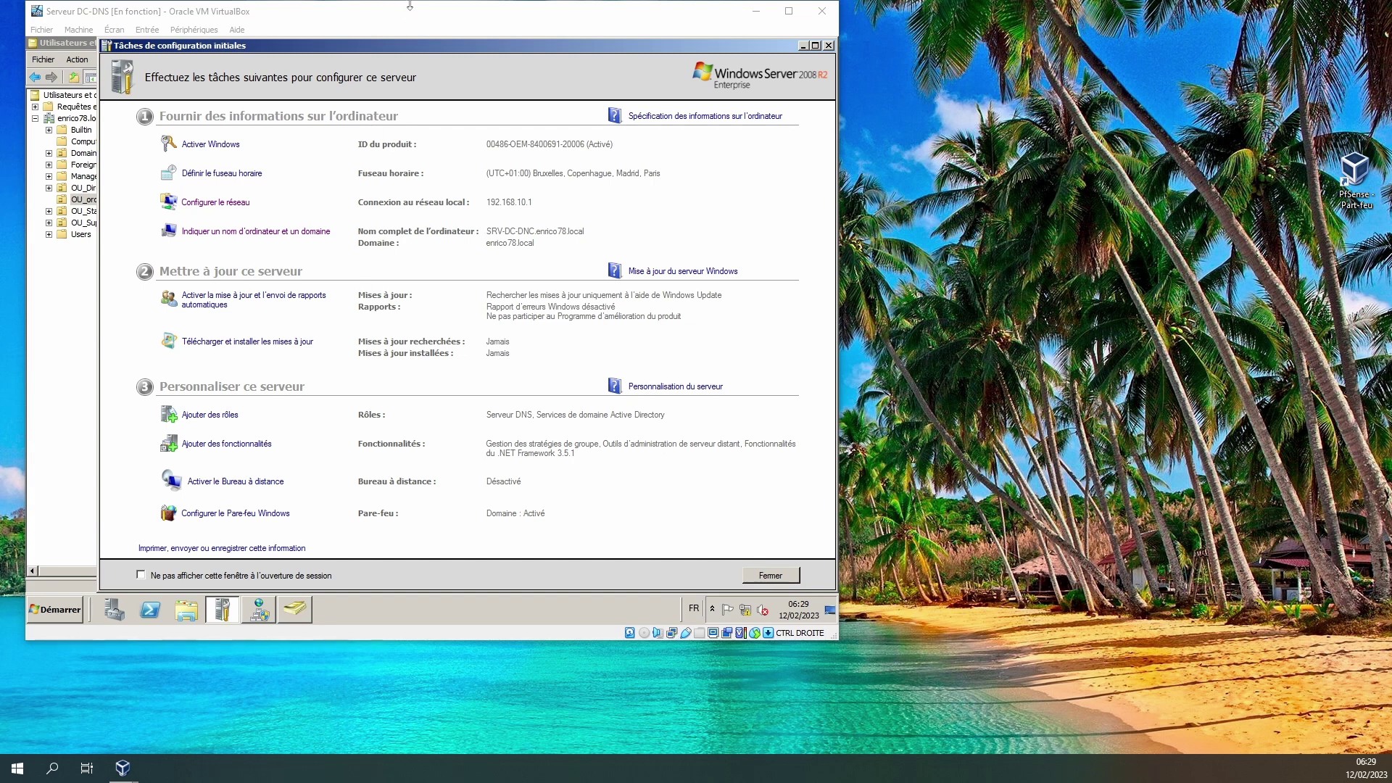
Drag the Serveur DC-DNS VM window lower to uncover the desktop shortcuts.
drag(410, 5, 416, 56)
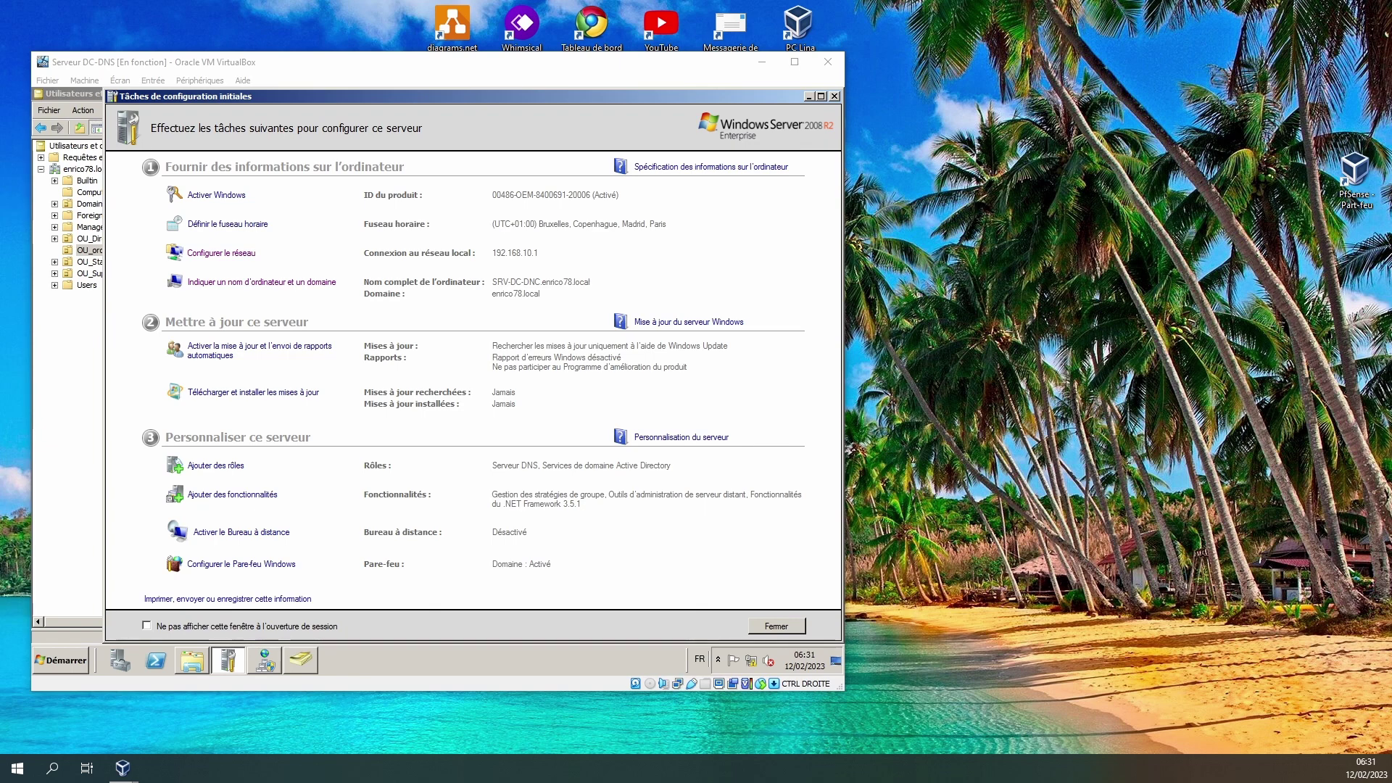
Minimize DC-DNS's configuration tasks and bring SRV-DHCP's System Properties beside the AD computer list.
mouse_move(123, 767)
click(212, 693)
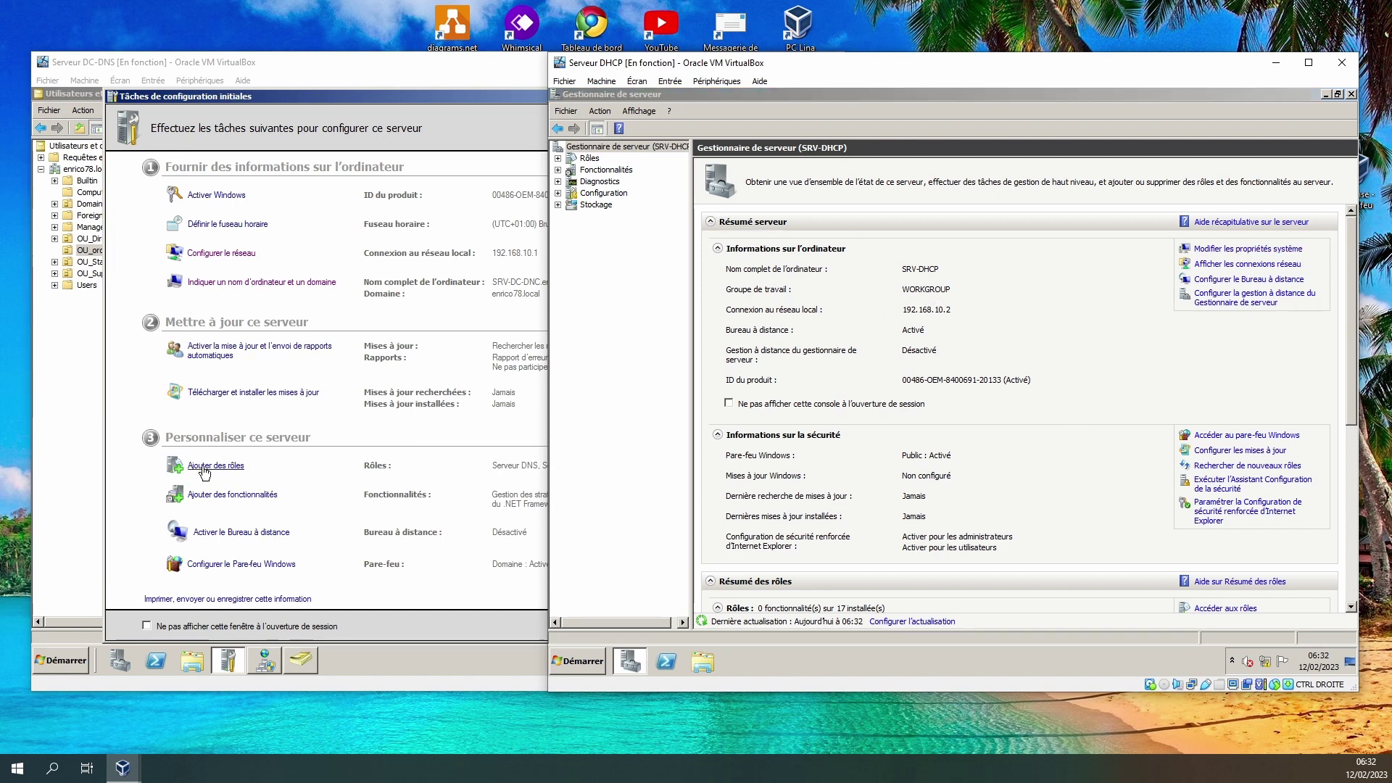
click(281, 67)
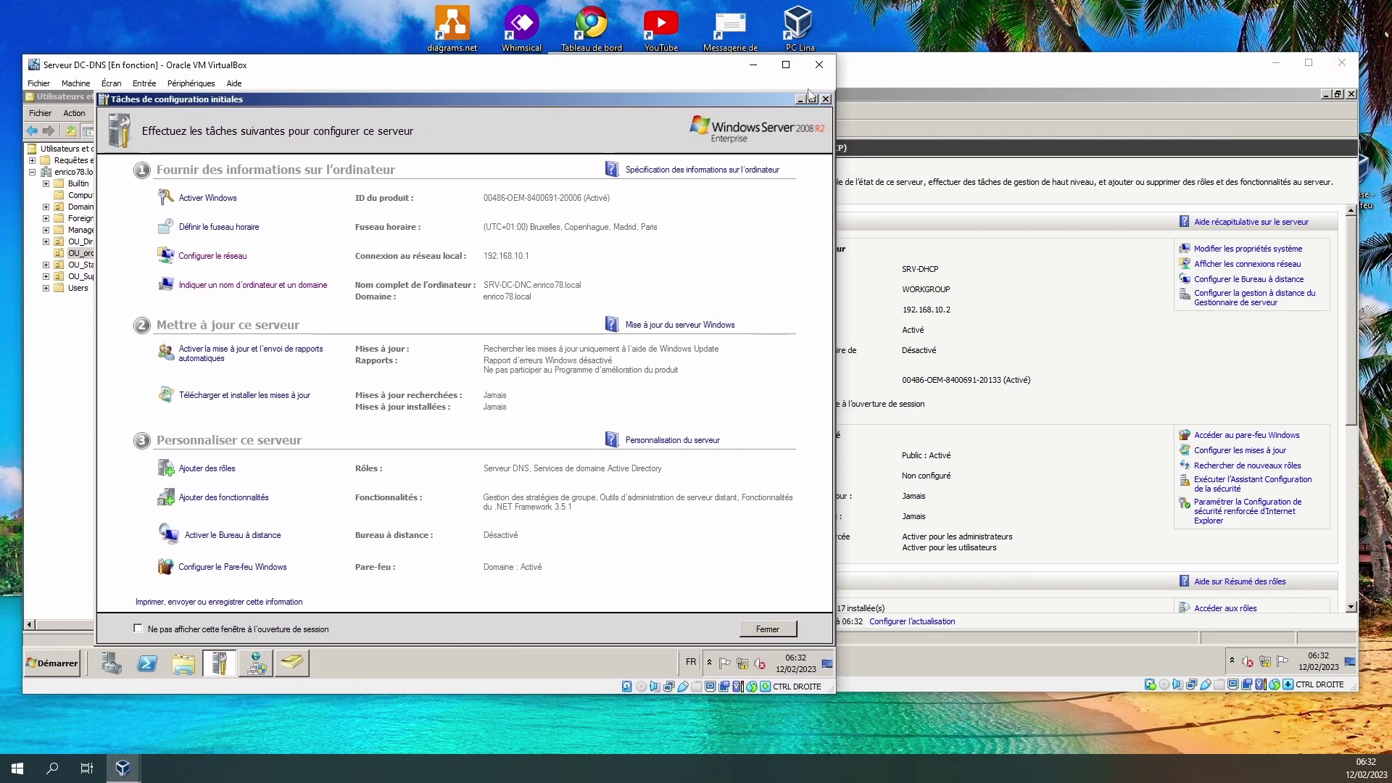
click(799, 99)
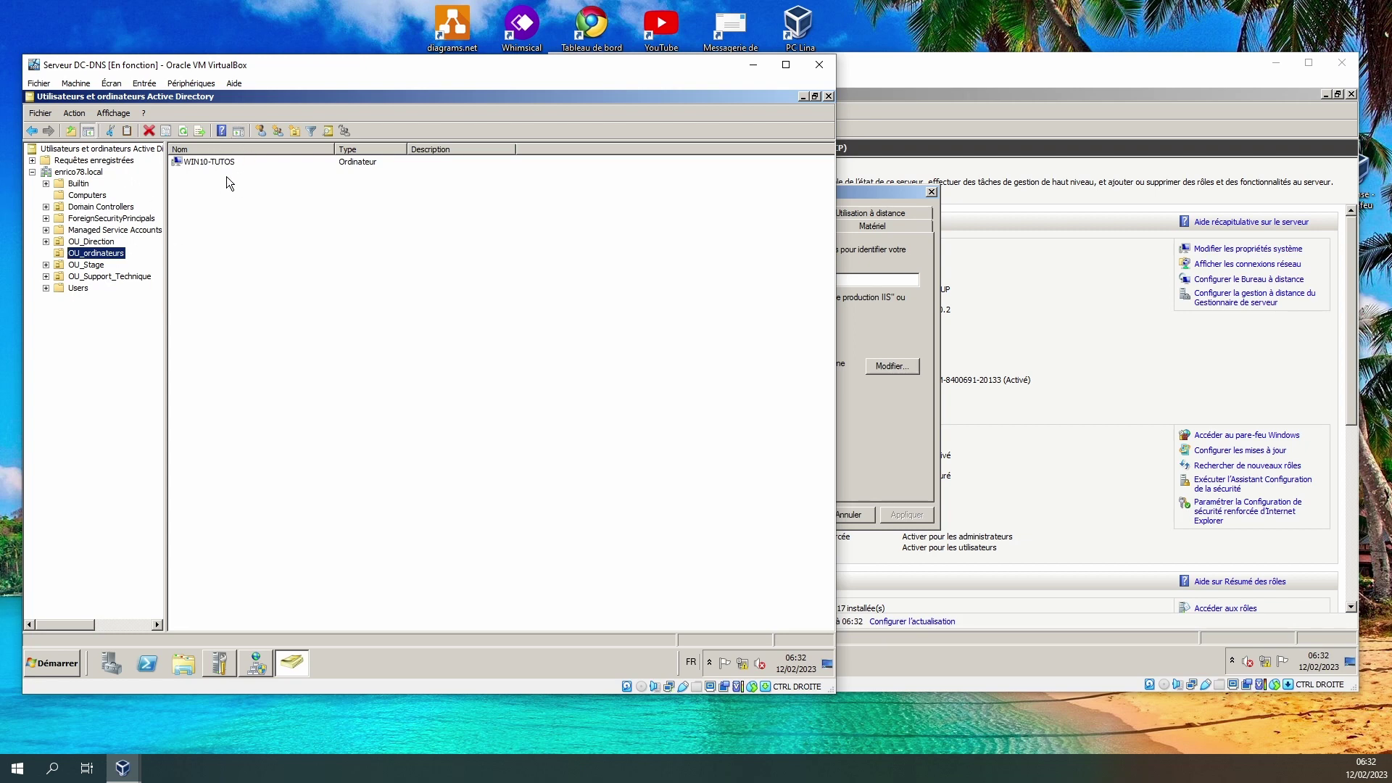
click(888, 450)
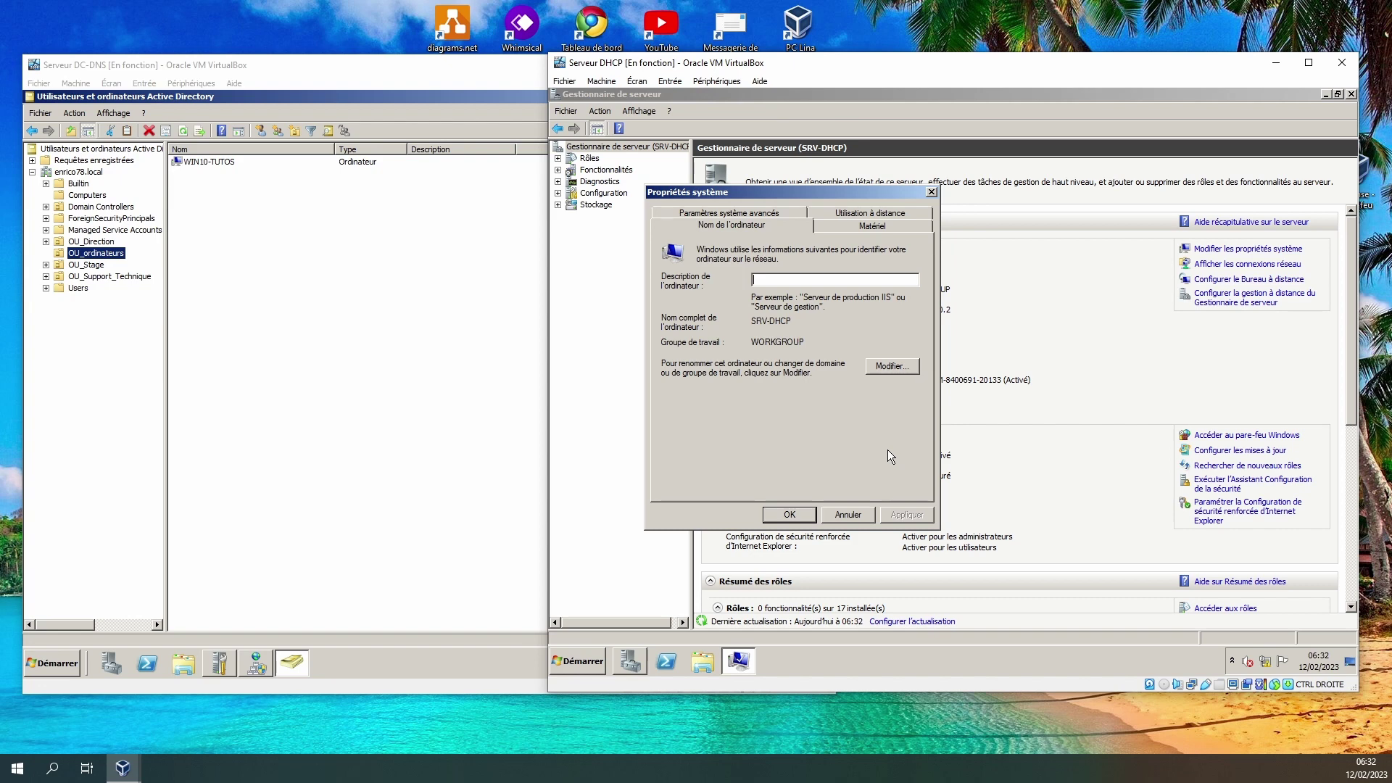
Make SRV-DHCP a member of domain enrico78.local, authenticating with the domain administrator's credentials.
click(892, 368)
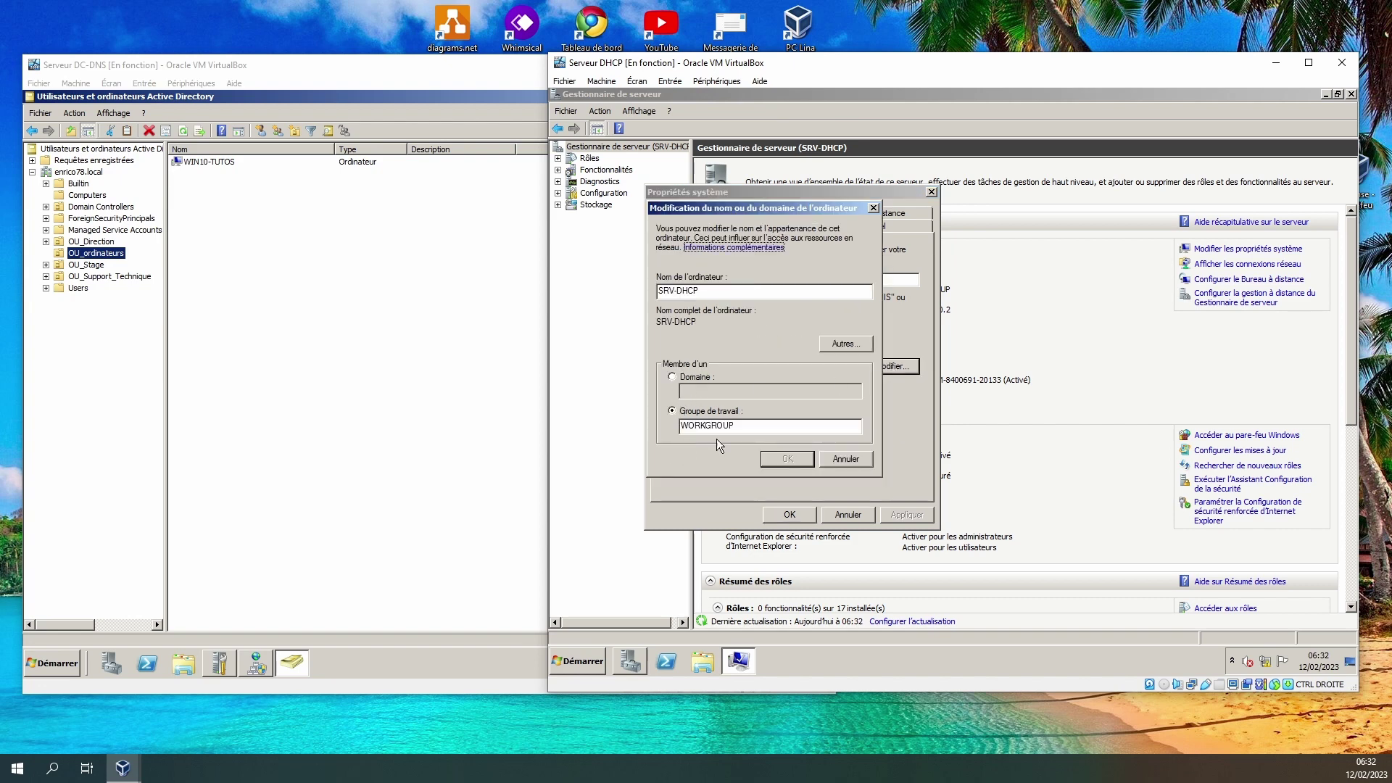
click(671, 377)
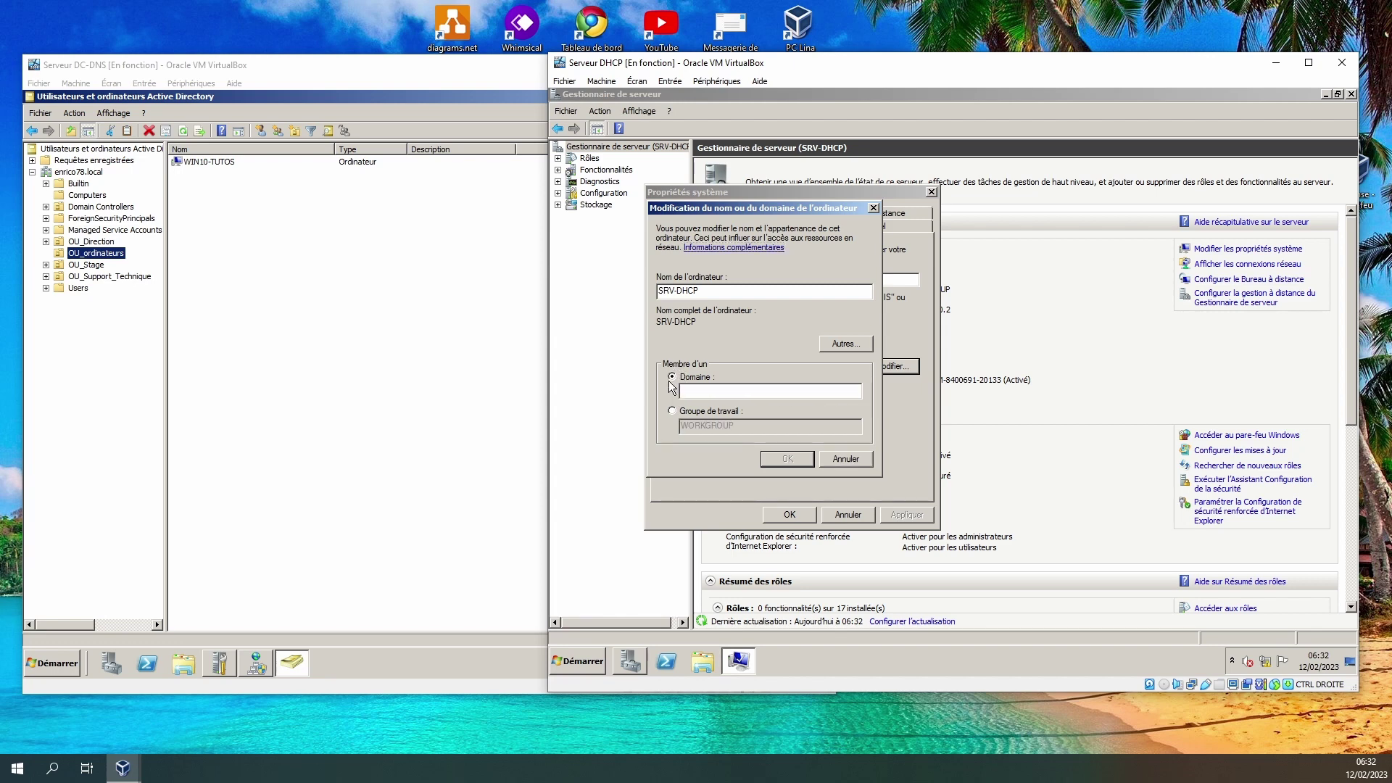
click(713, 394)
text(enrico78.lo)
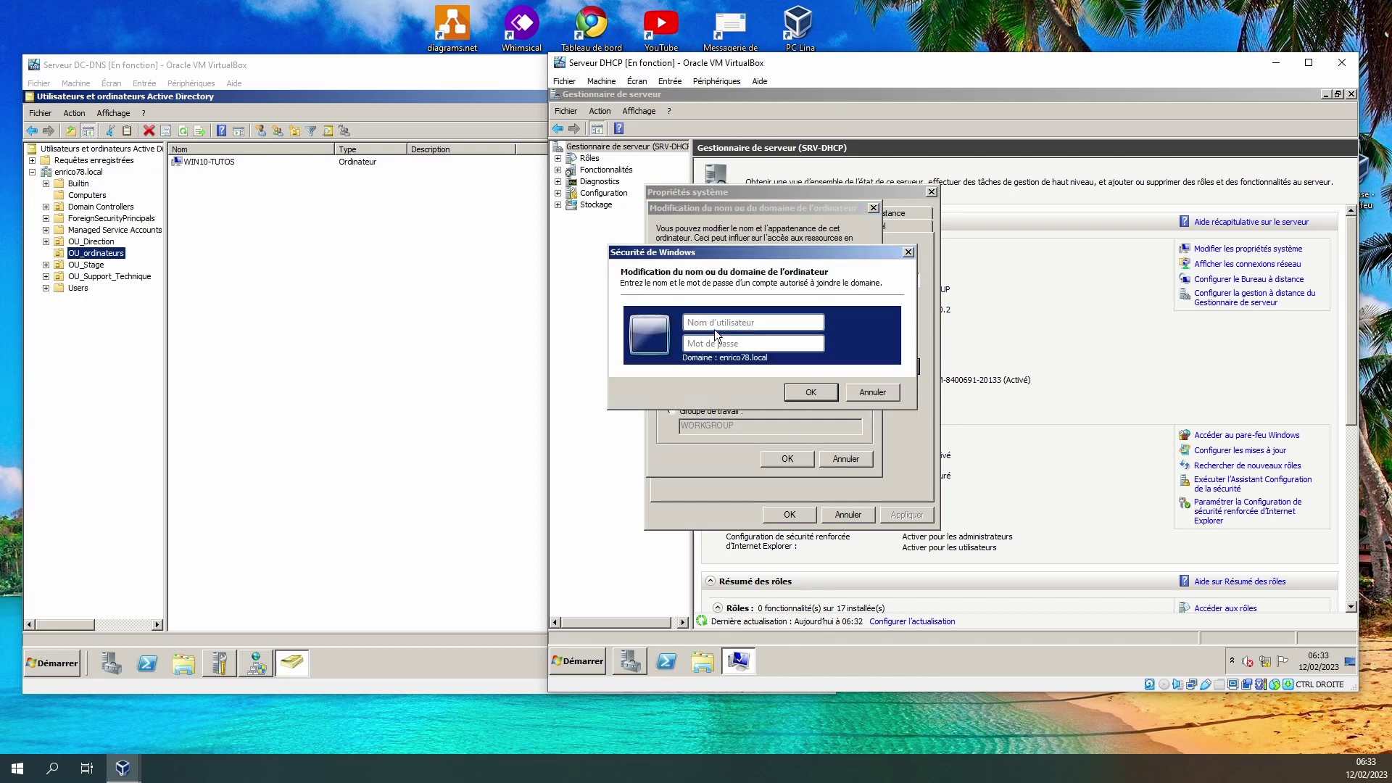
click(726, 321)
text(En)
text(rico)
text(•)
key(Return)
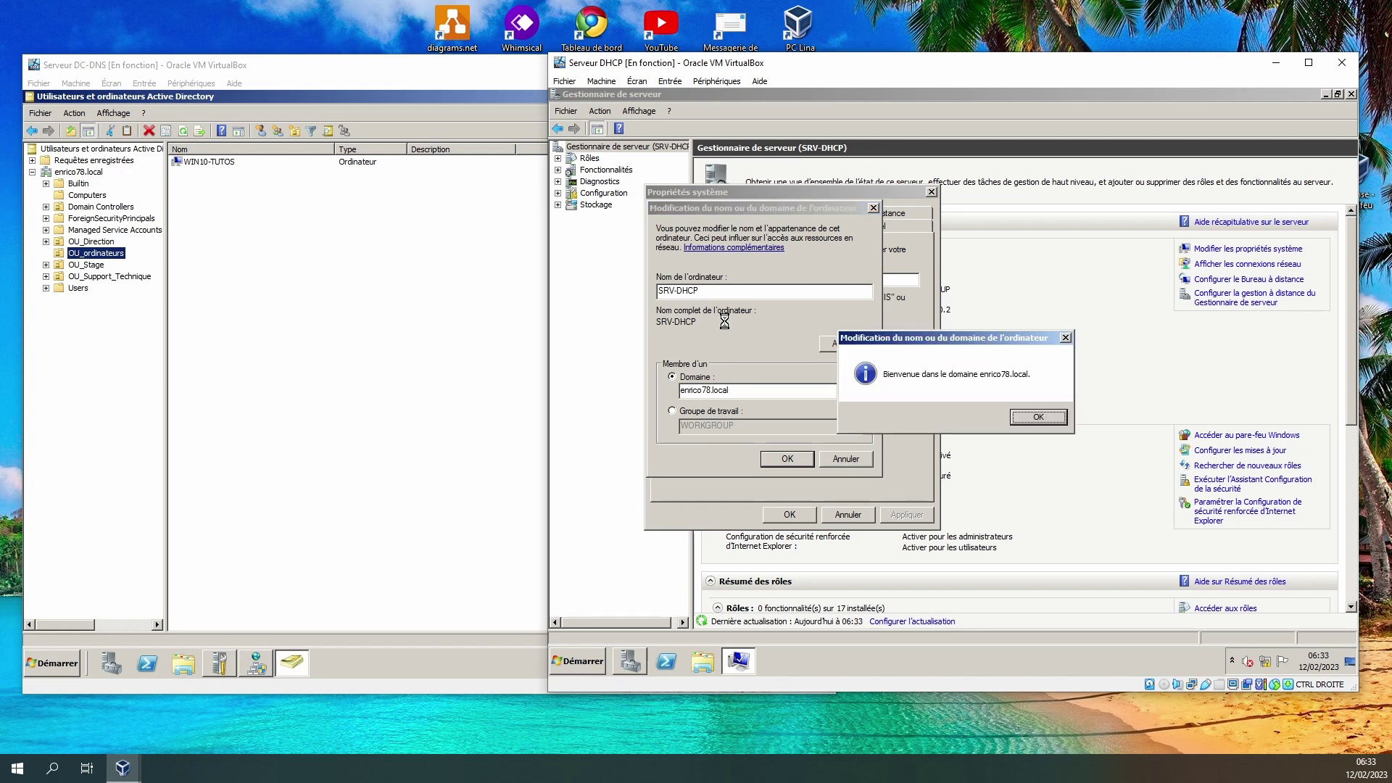
Acknowledge the domain welcome and restart notices and close System Properties.
click(1052, 419)
click(1052, 396)
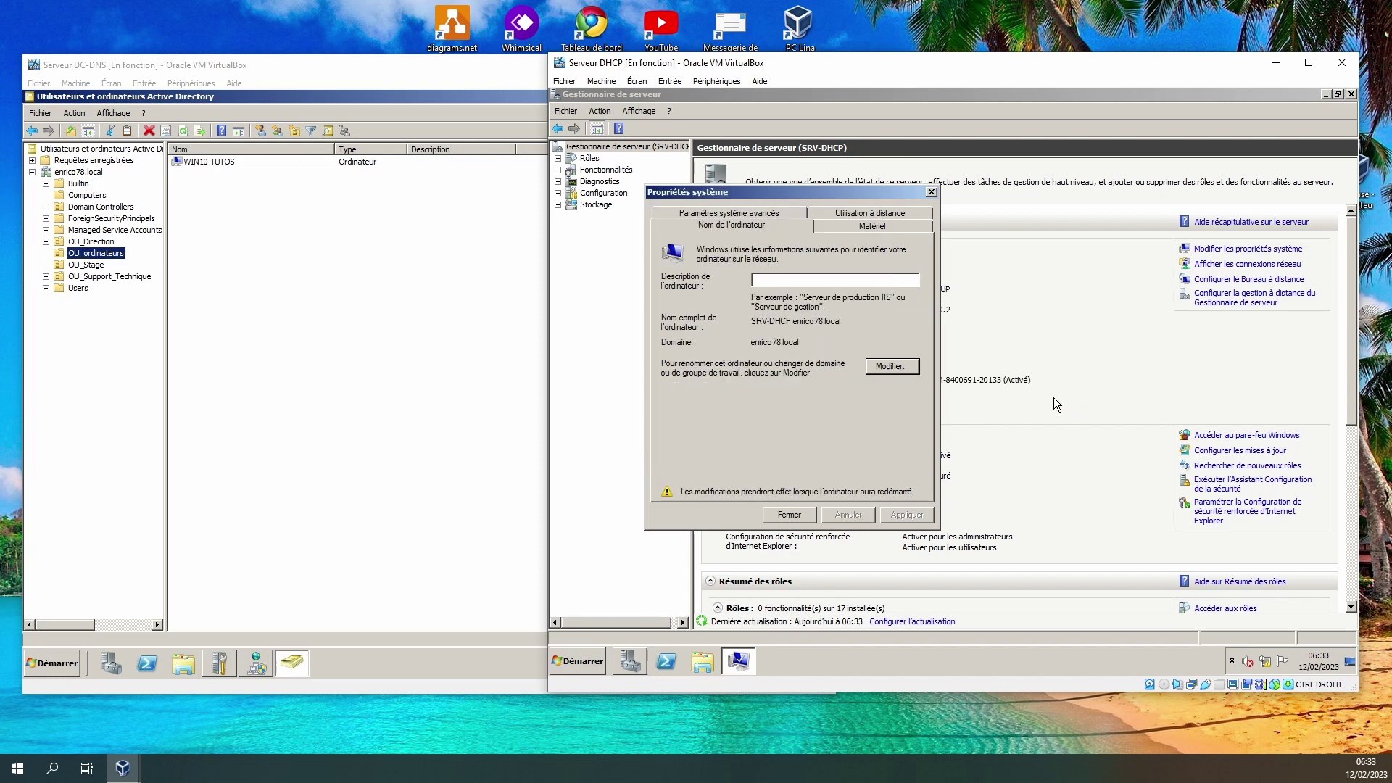
click(772, 519)
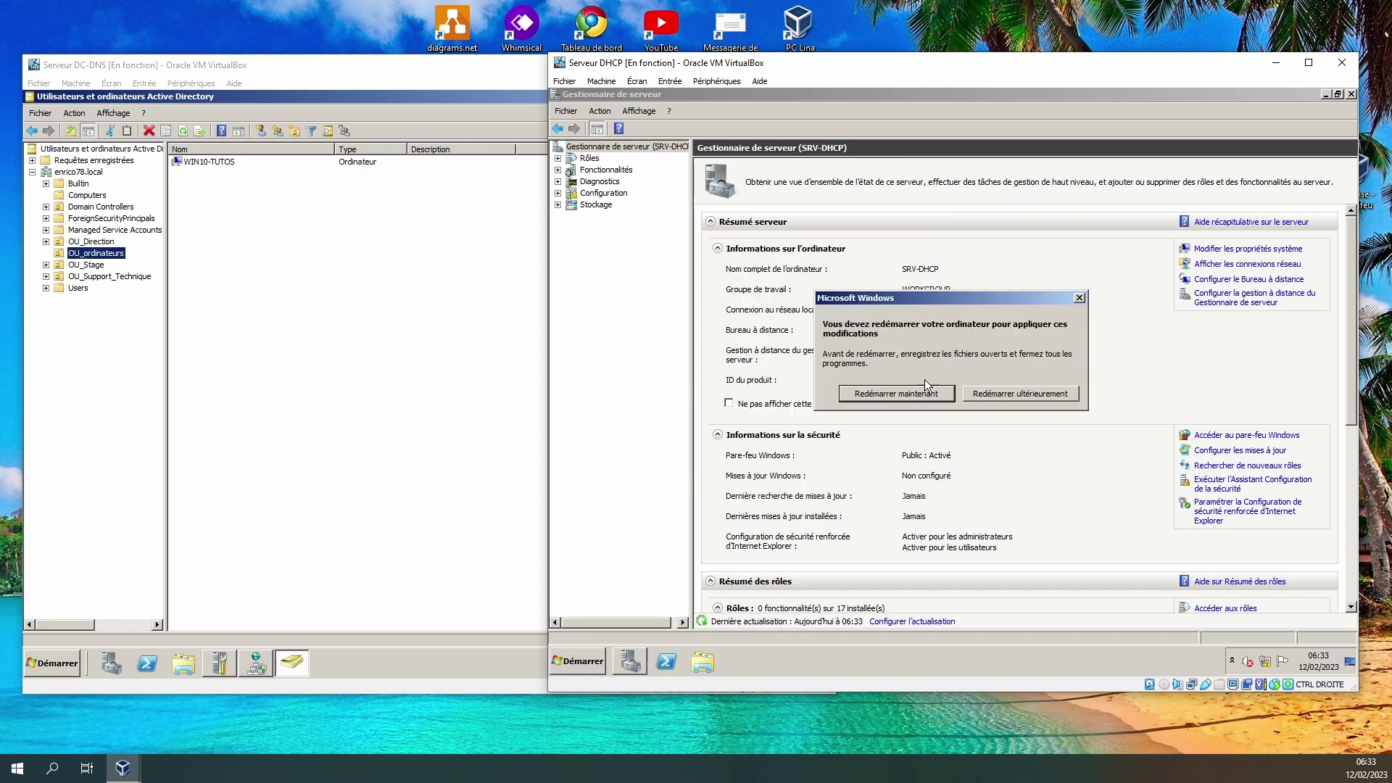
Restart SRV-DHCP now and refresh the DC's Computers container to show its new account.
click(896, 393)
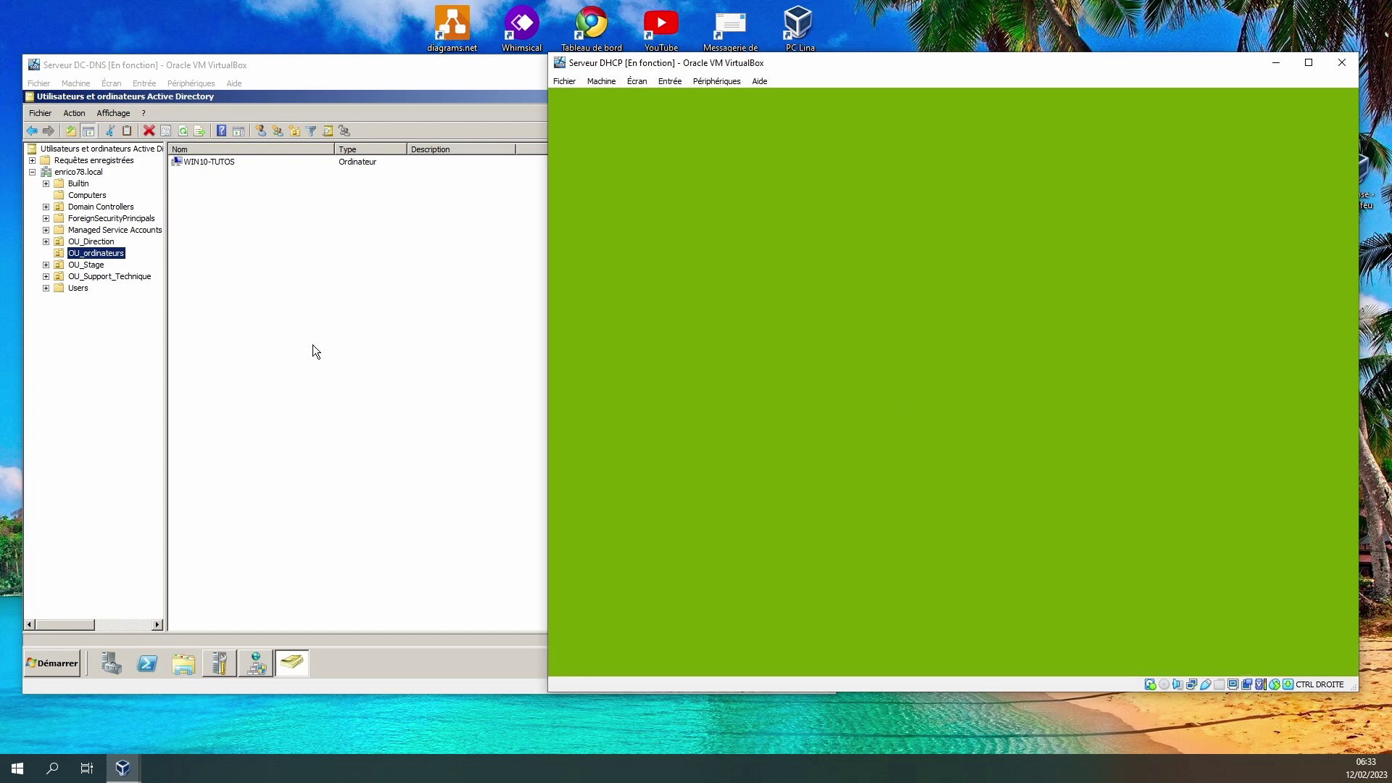
click(313, 347)
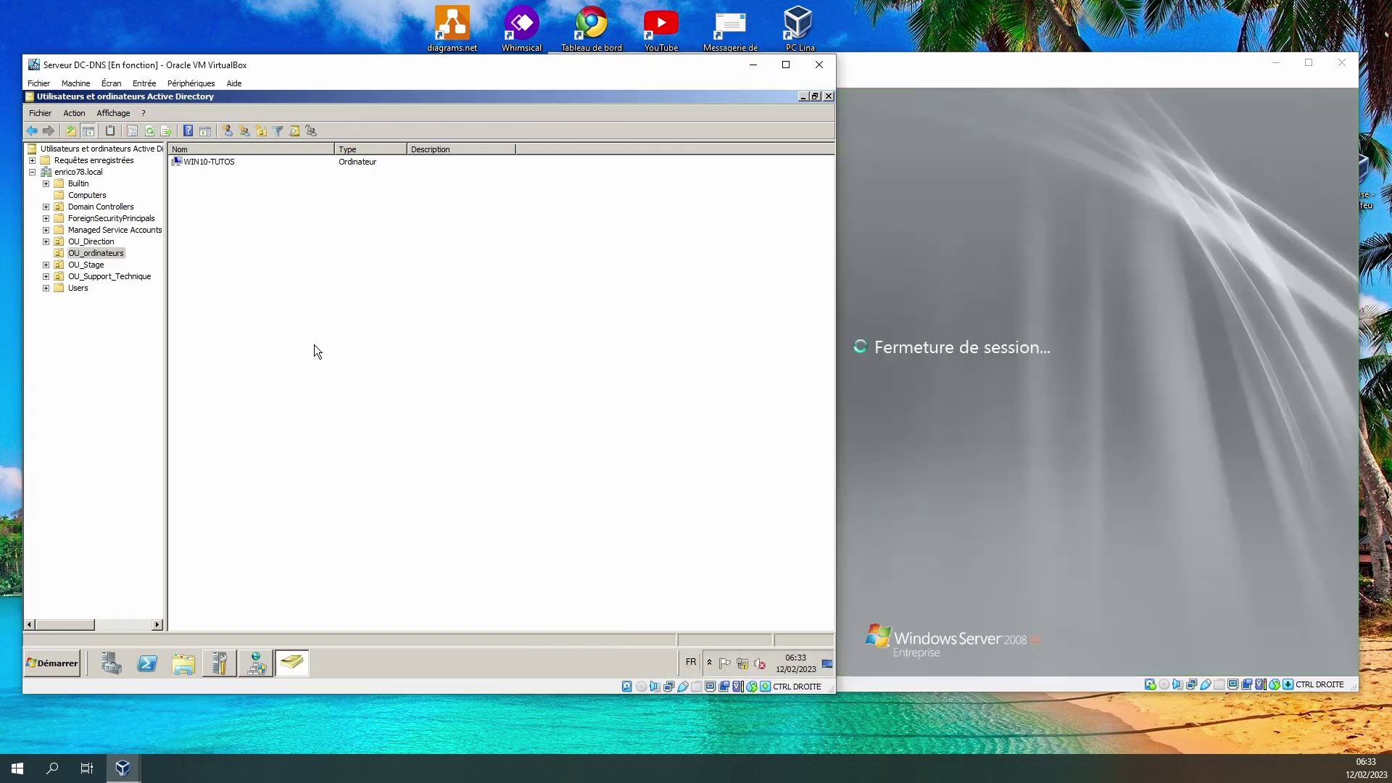
click(87, 195)
click(102, 252)
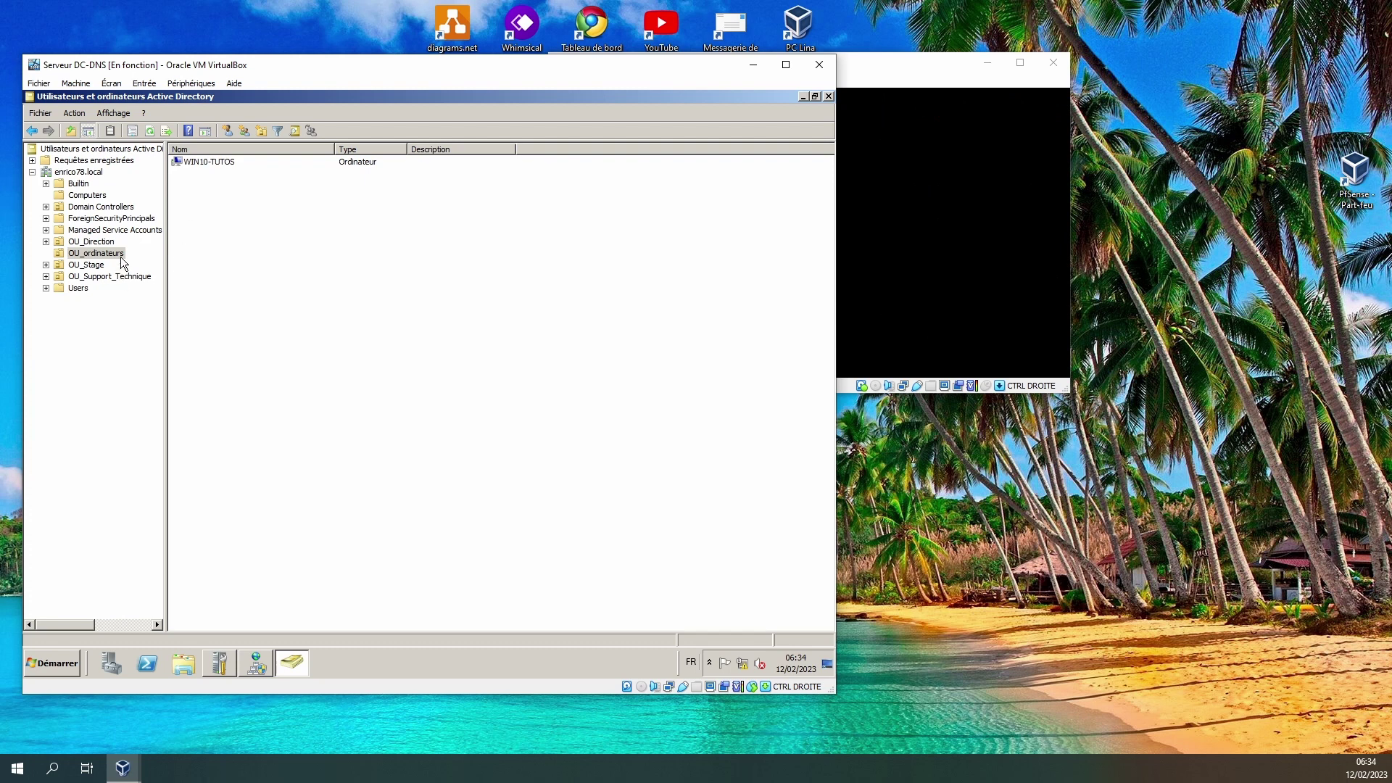
click(81, 196)
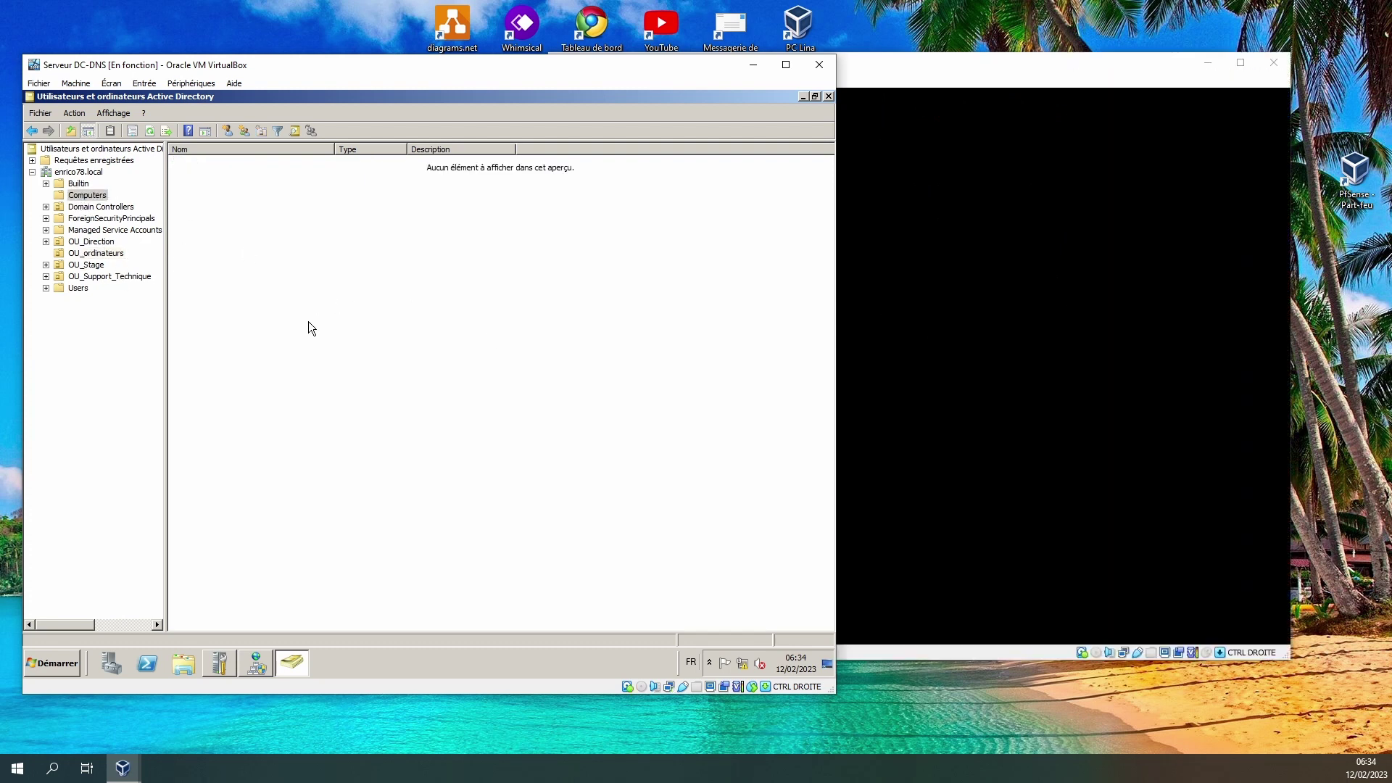
right_click(313, 292)
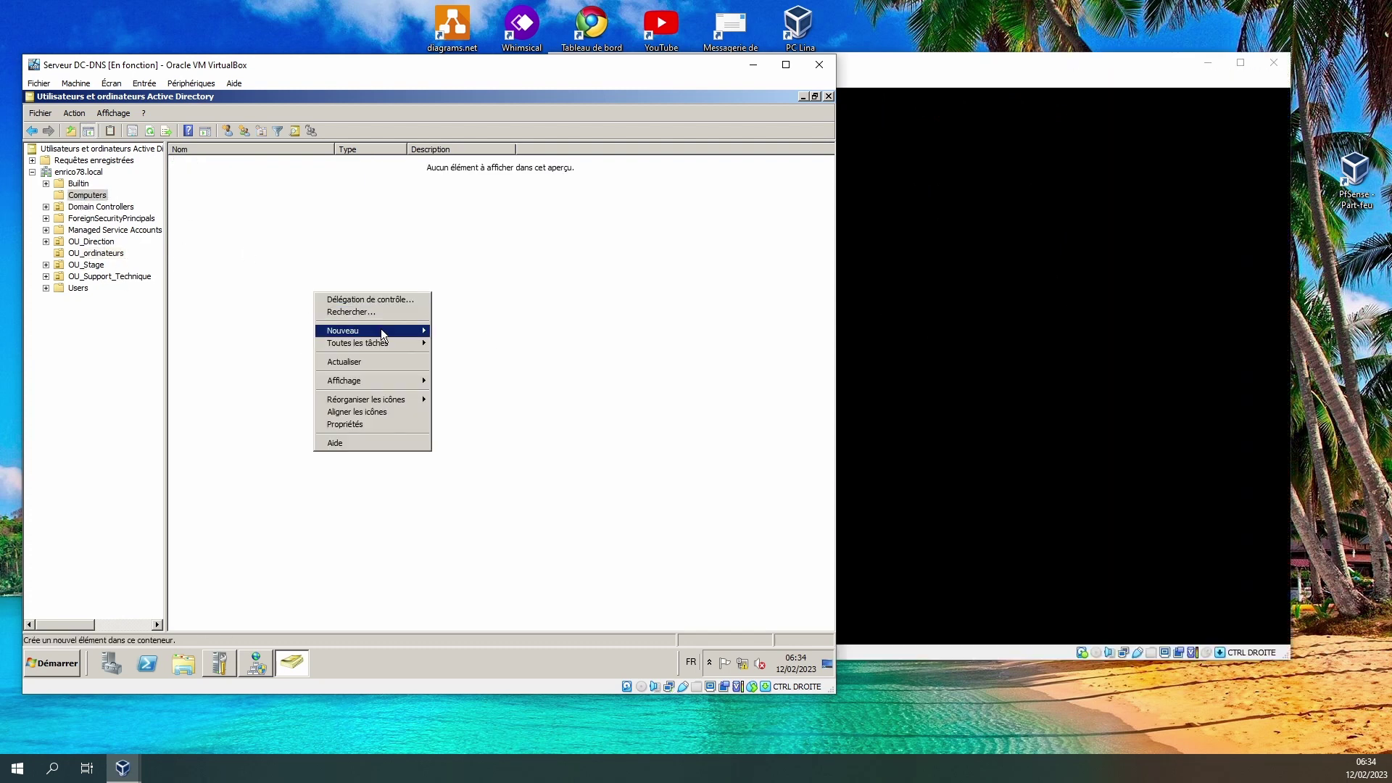
click(359, 362)
click(199, 164)
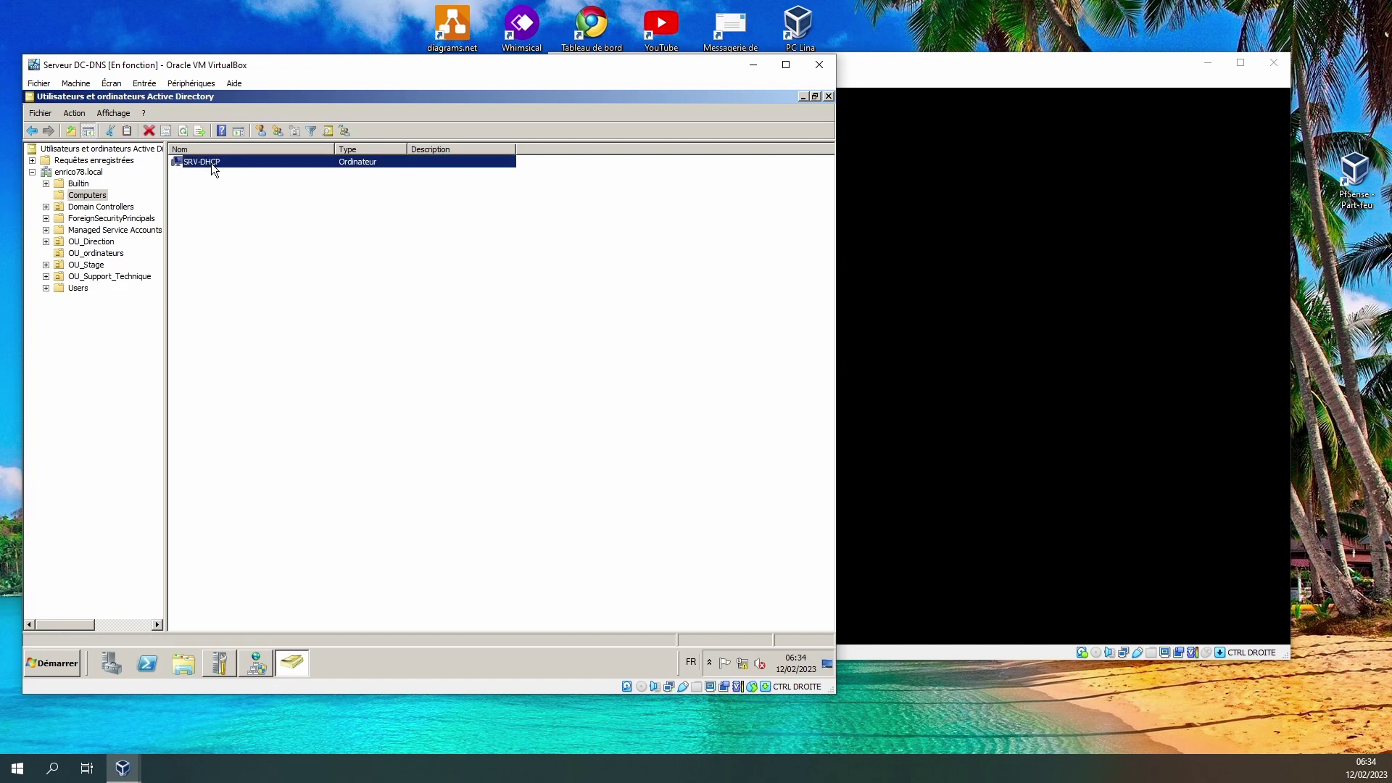
Open DNS Manager and display the enrico78.local forward lookup zone records.
click(258, 664)
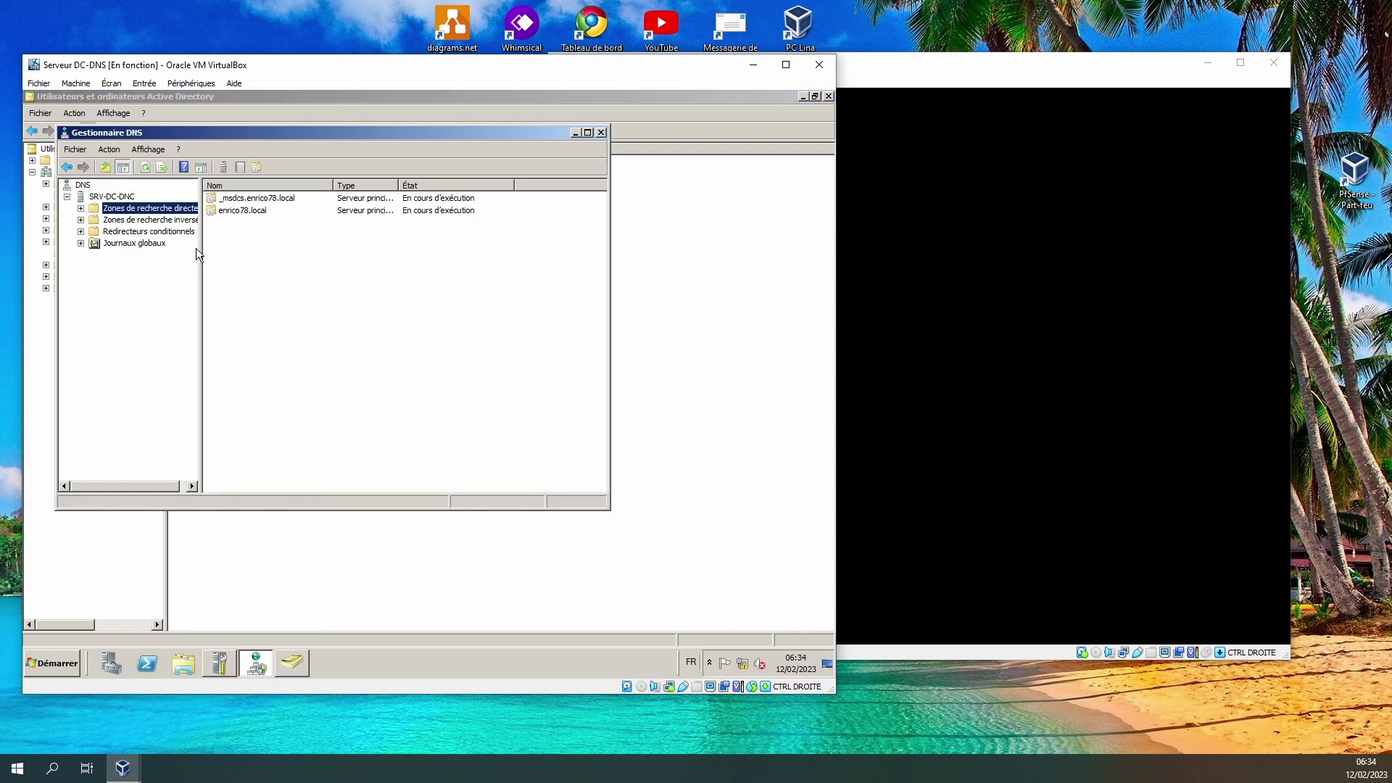
double_click(232, 211)
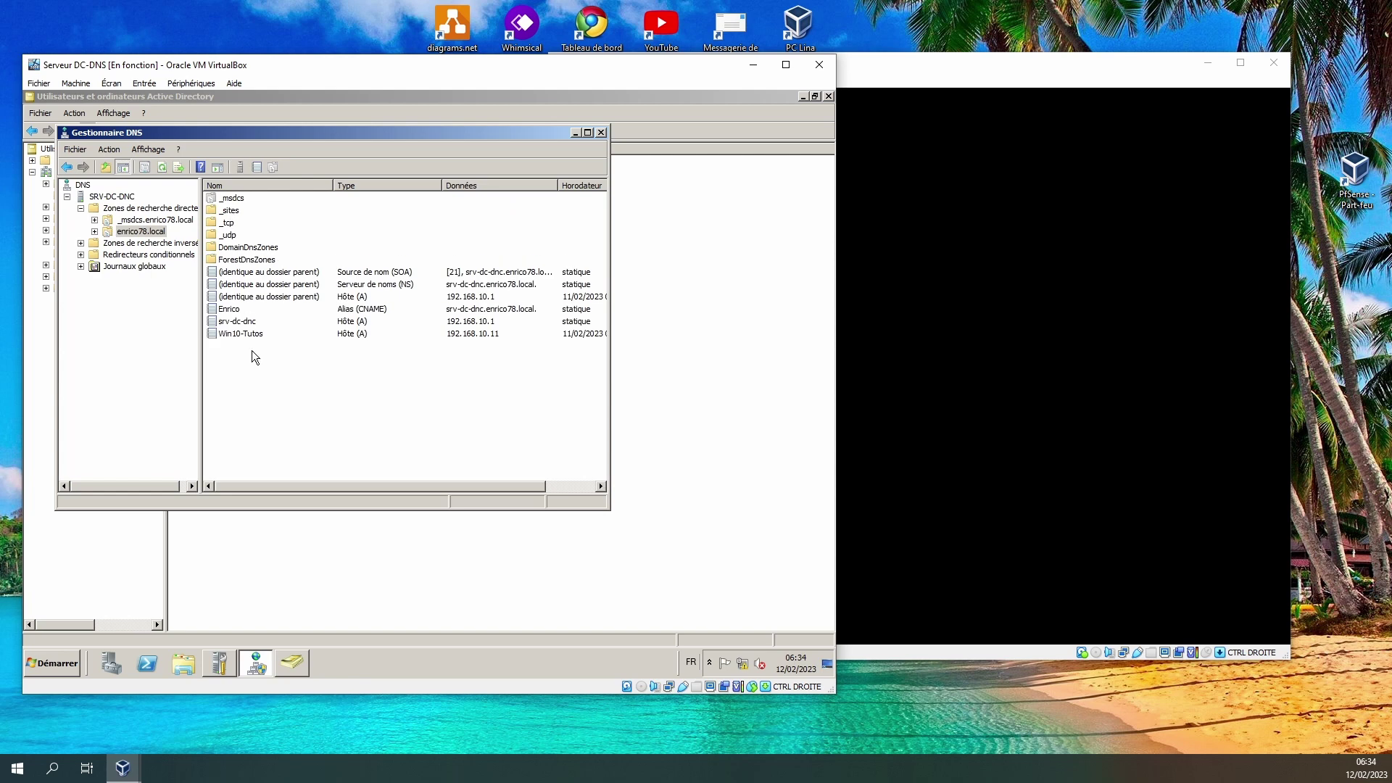
right_click(288, 397)
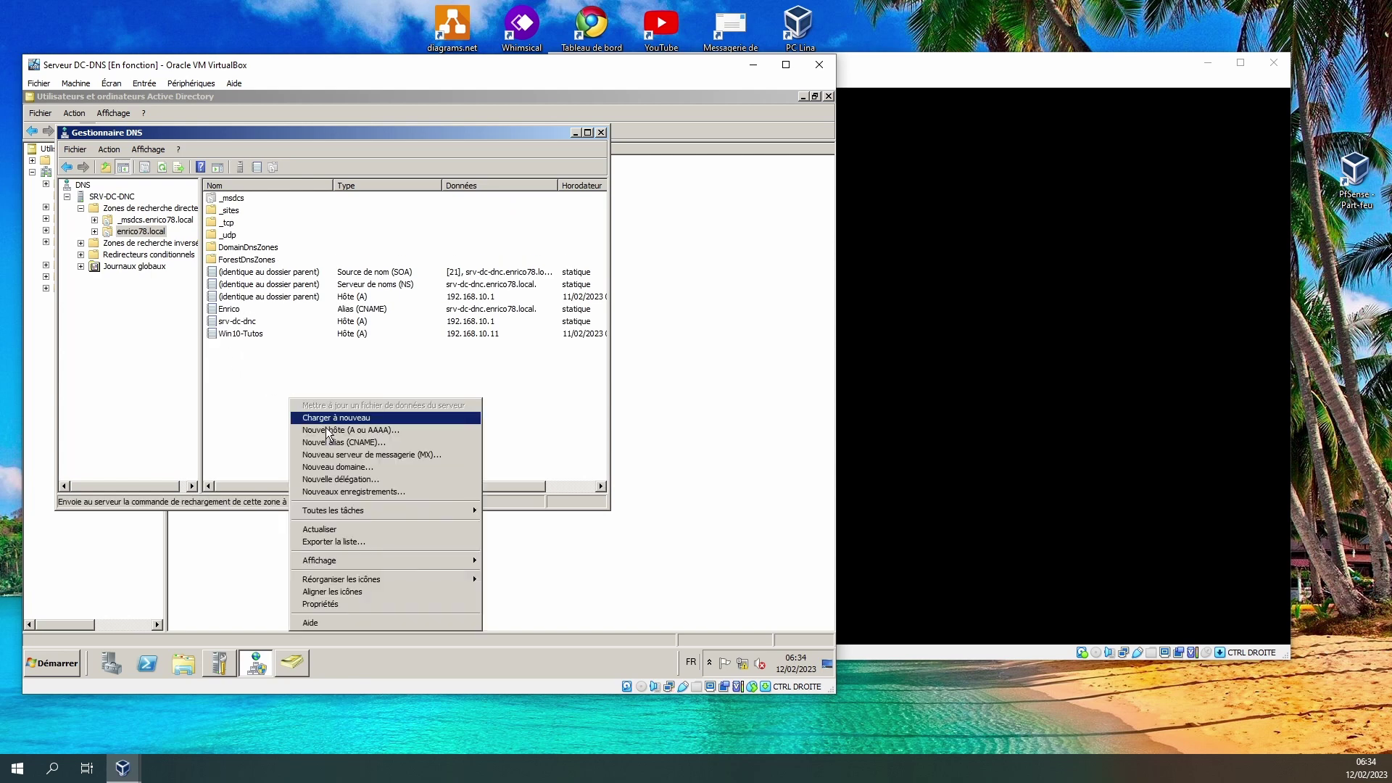
click(337, 538)
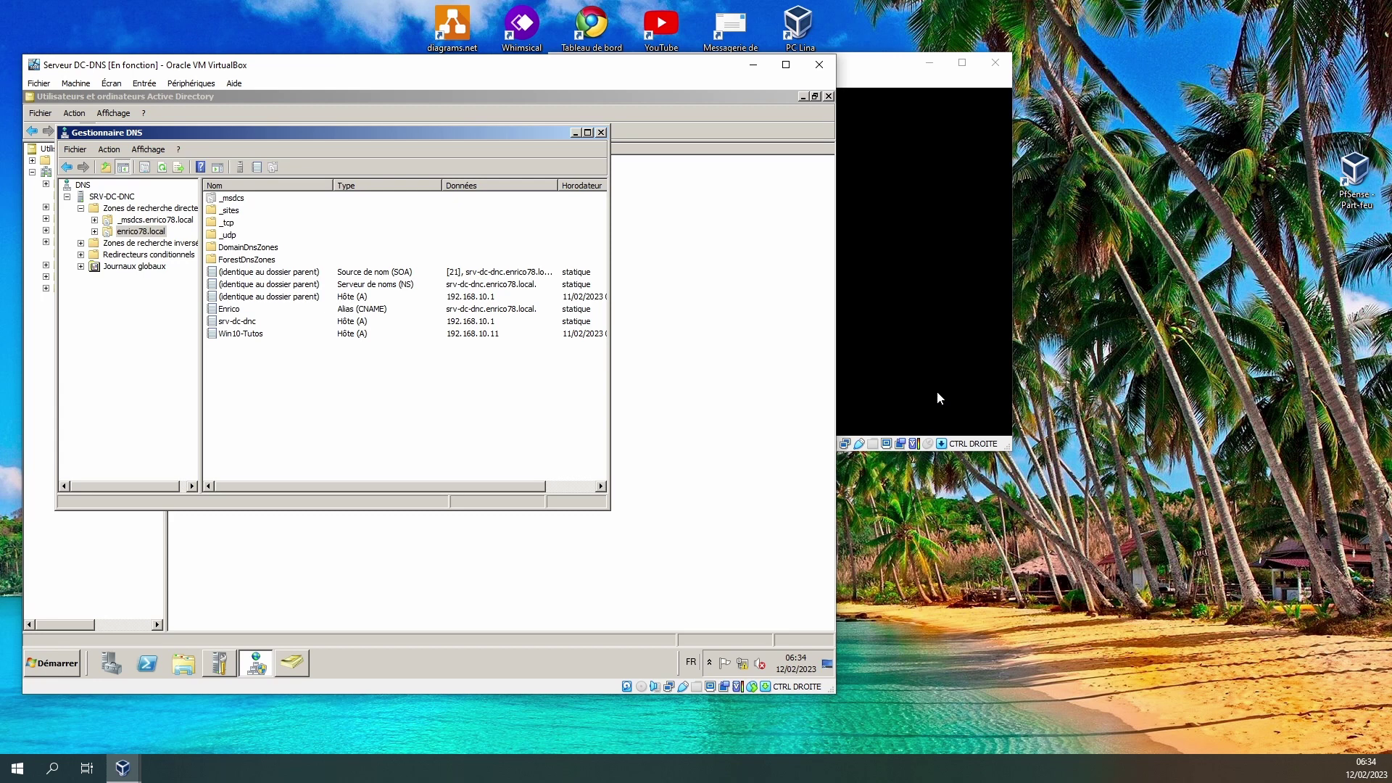
click(938, 392)
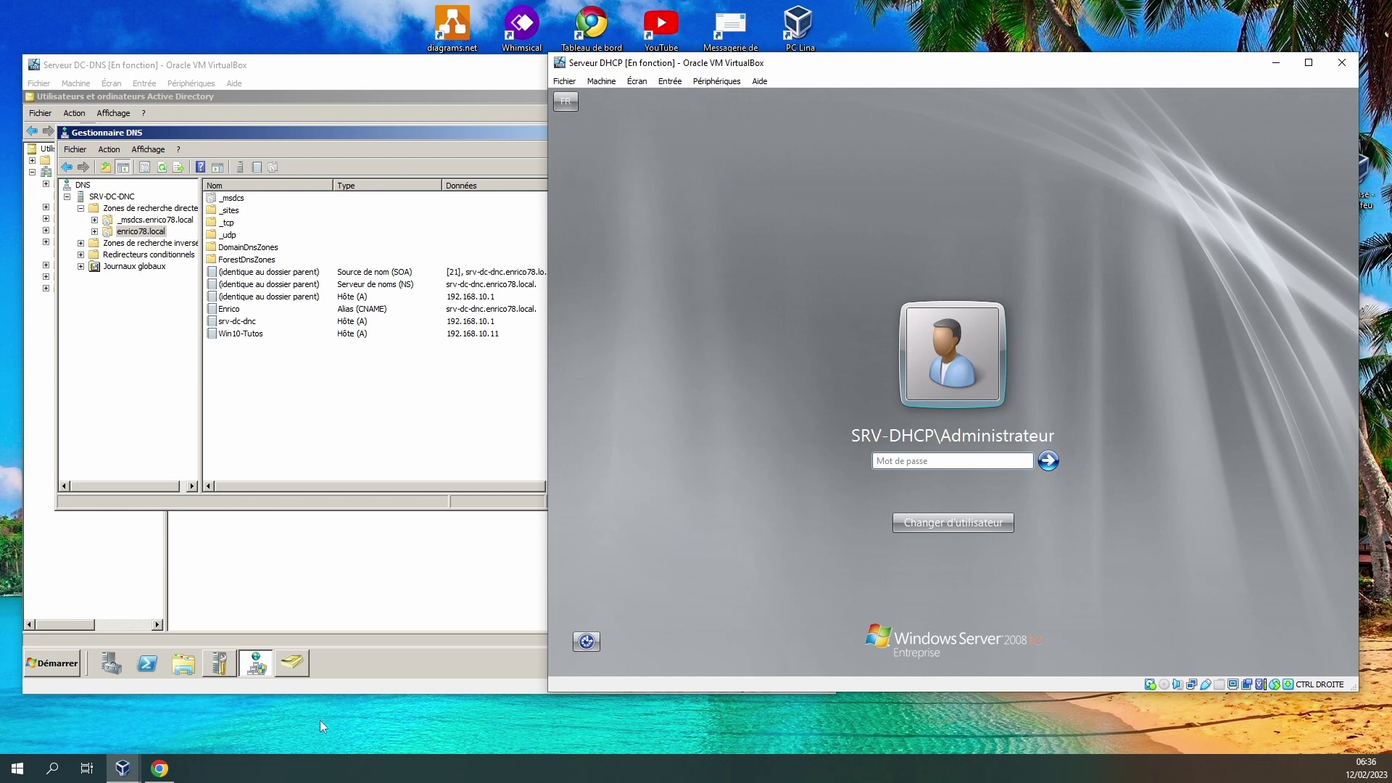
Refresh the zone and select the new SRV-DHCP host record at 192.168.10.2.
click(288, 407)
right_click(288, 407)
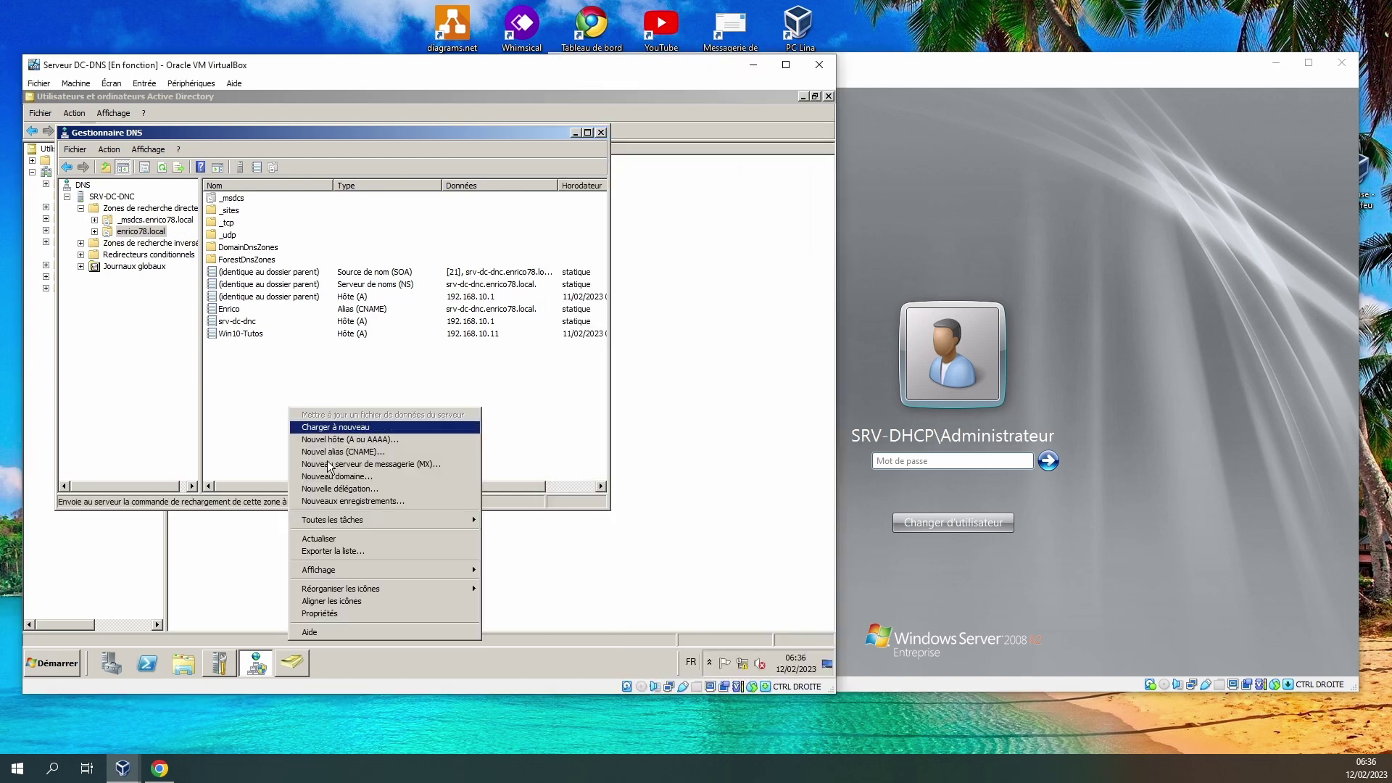
click(329, 540)
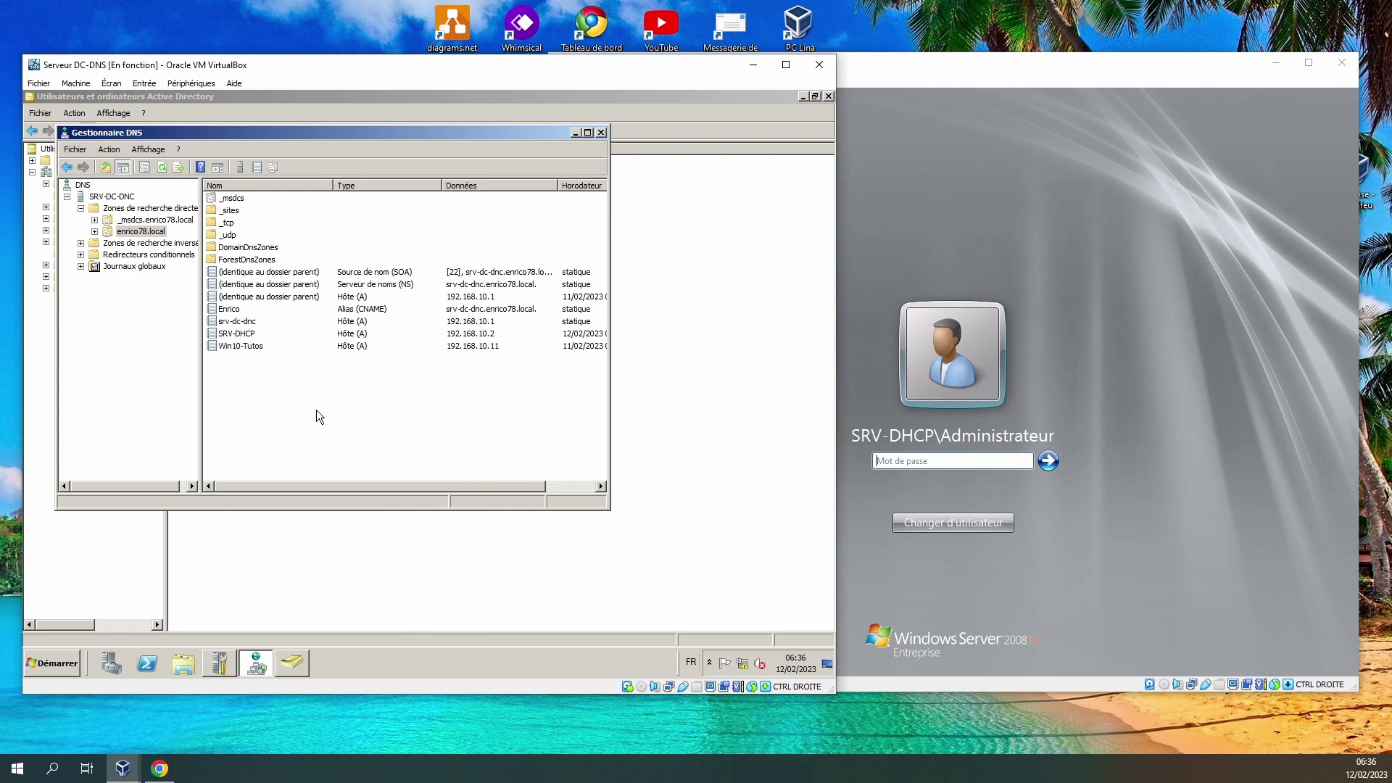
click(243, 335)
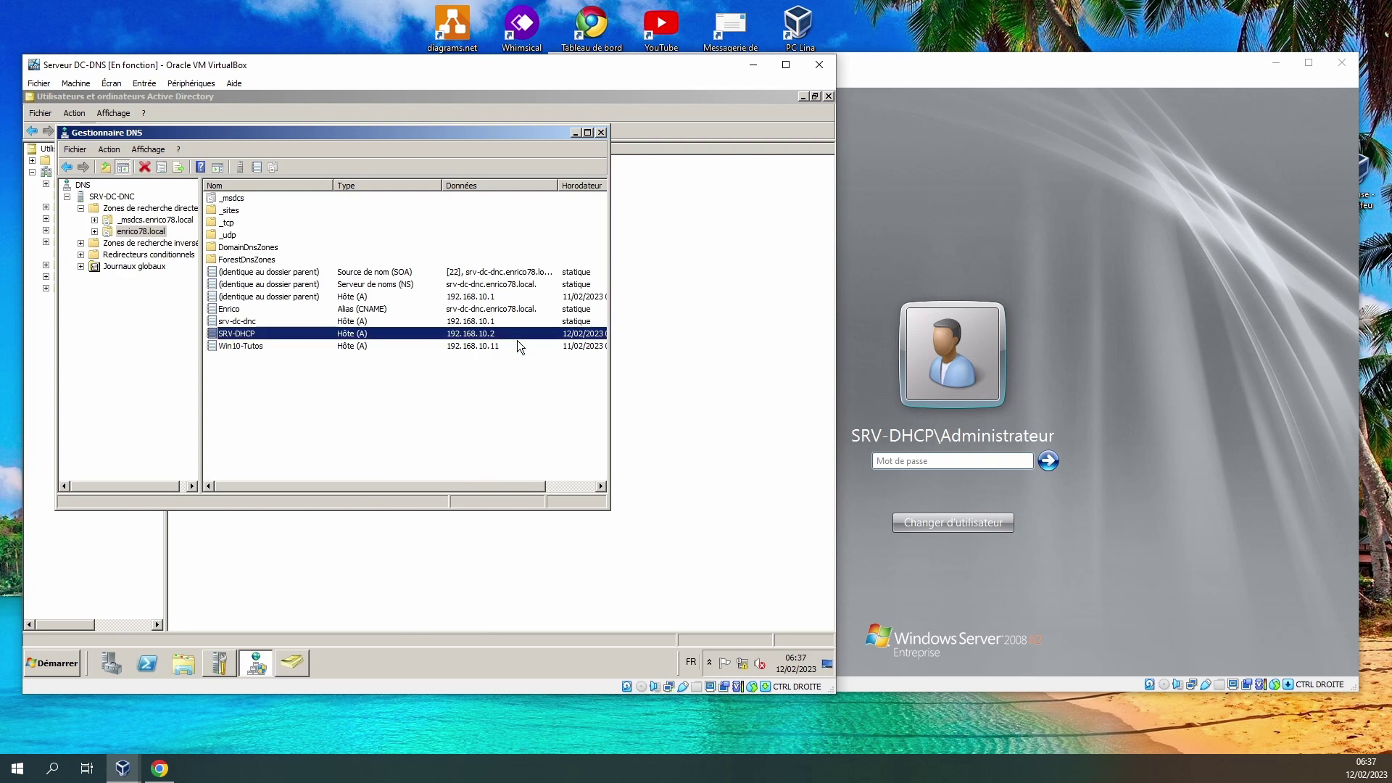
click(1087, 491)
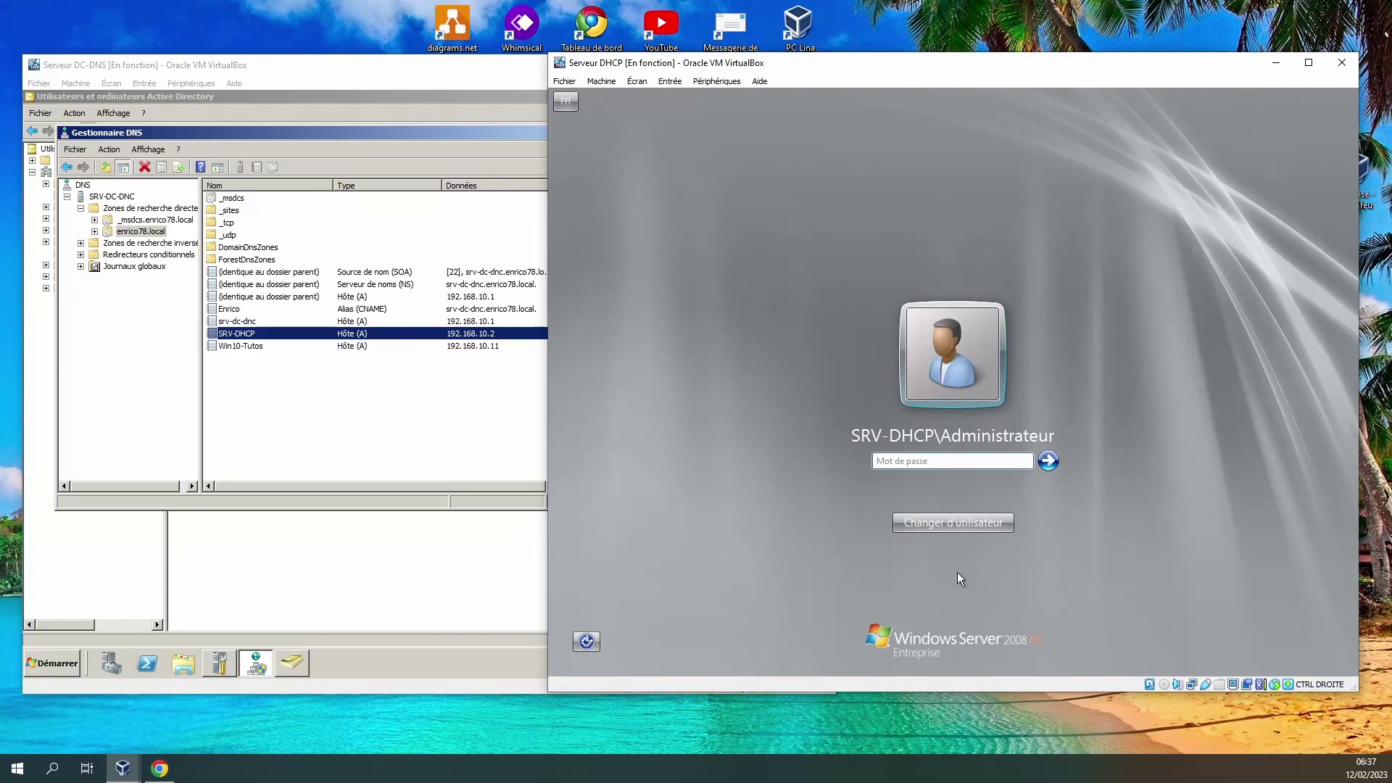
Log on to SRV-DHCP as another user with the ENRICO78 domain account's username and password.
click(937, 519)
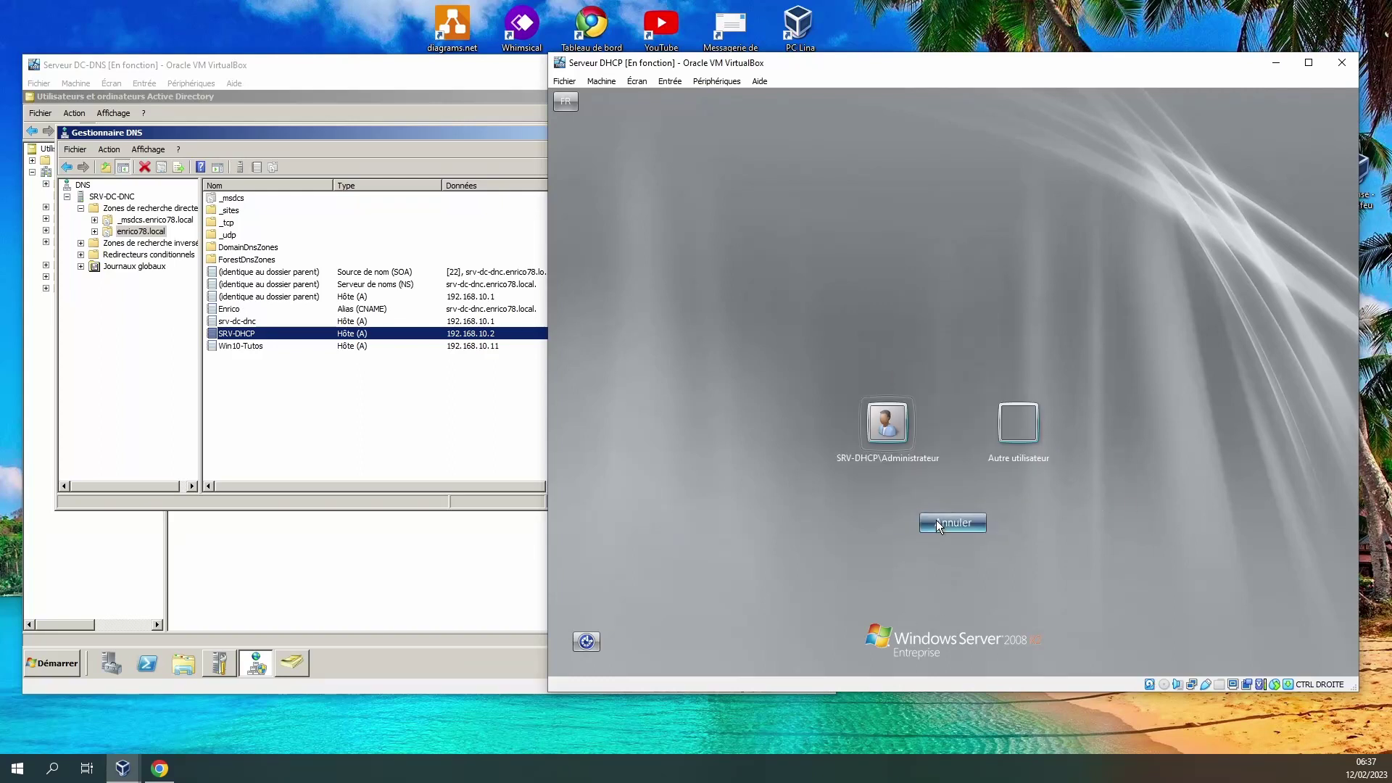
click(1020, 429)
click(902, 418)
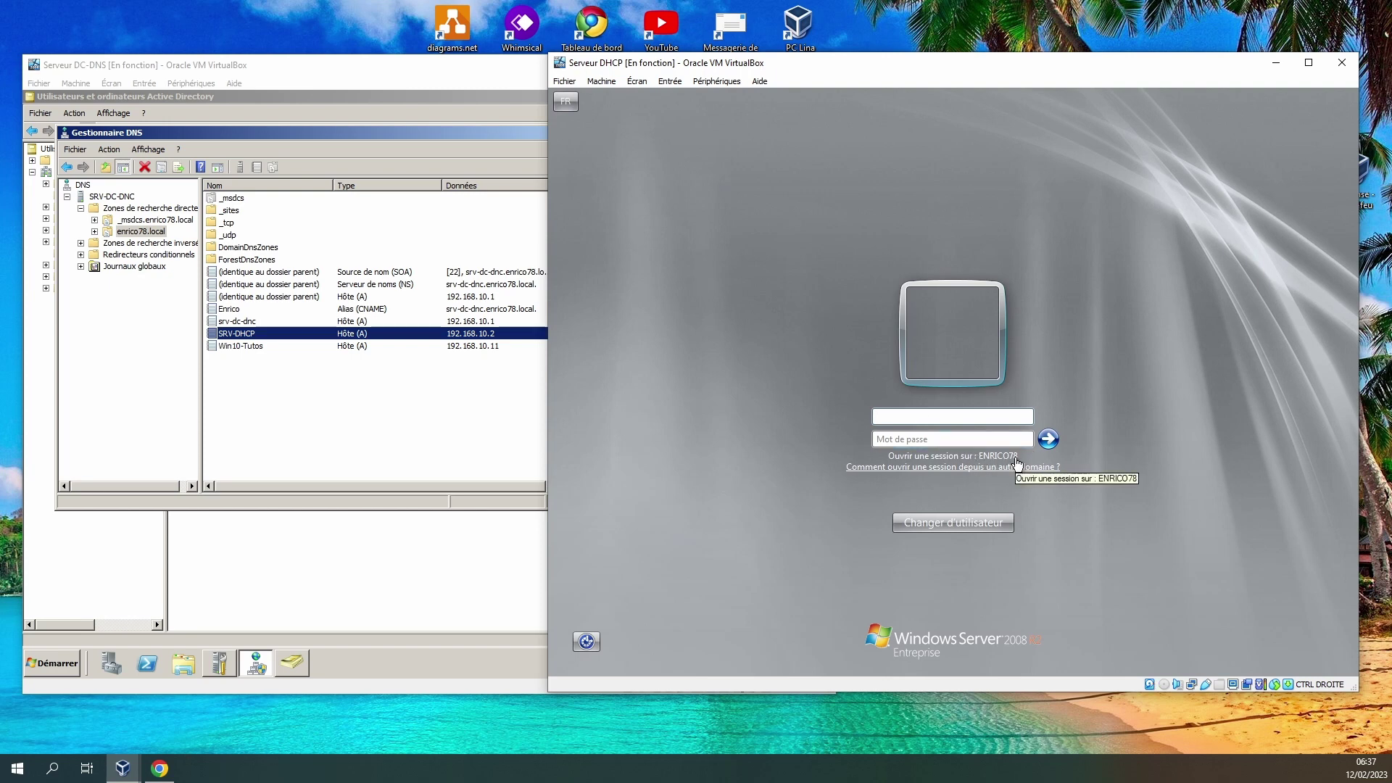
text(Enrico)
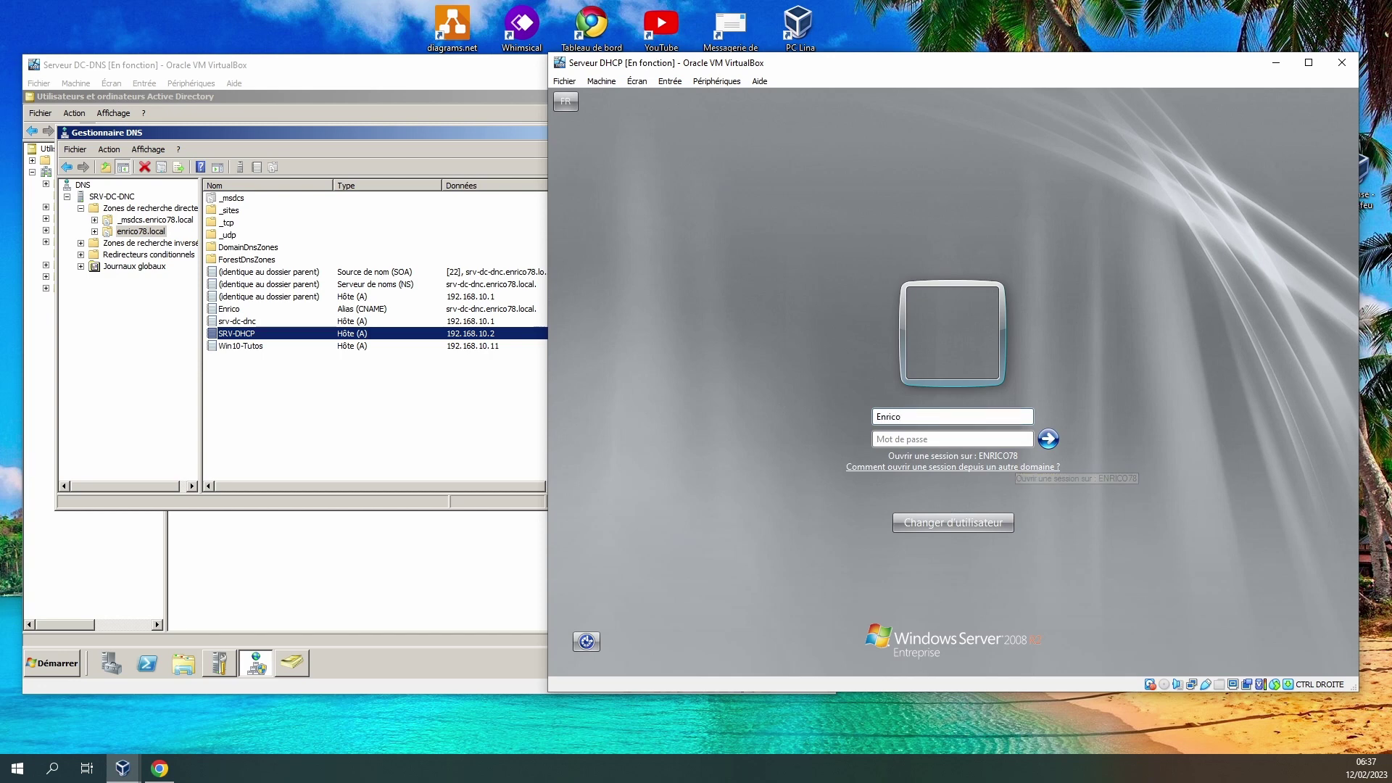
text(•••••)
key(Return)
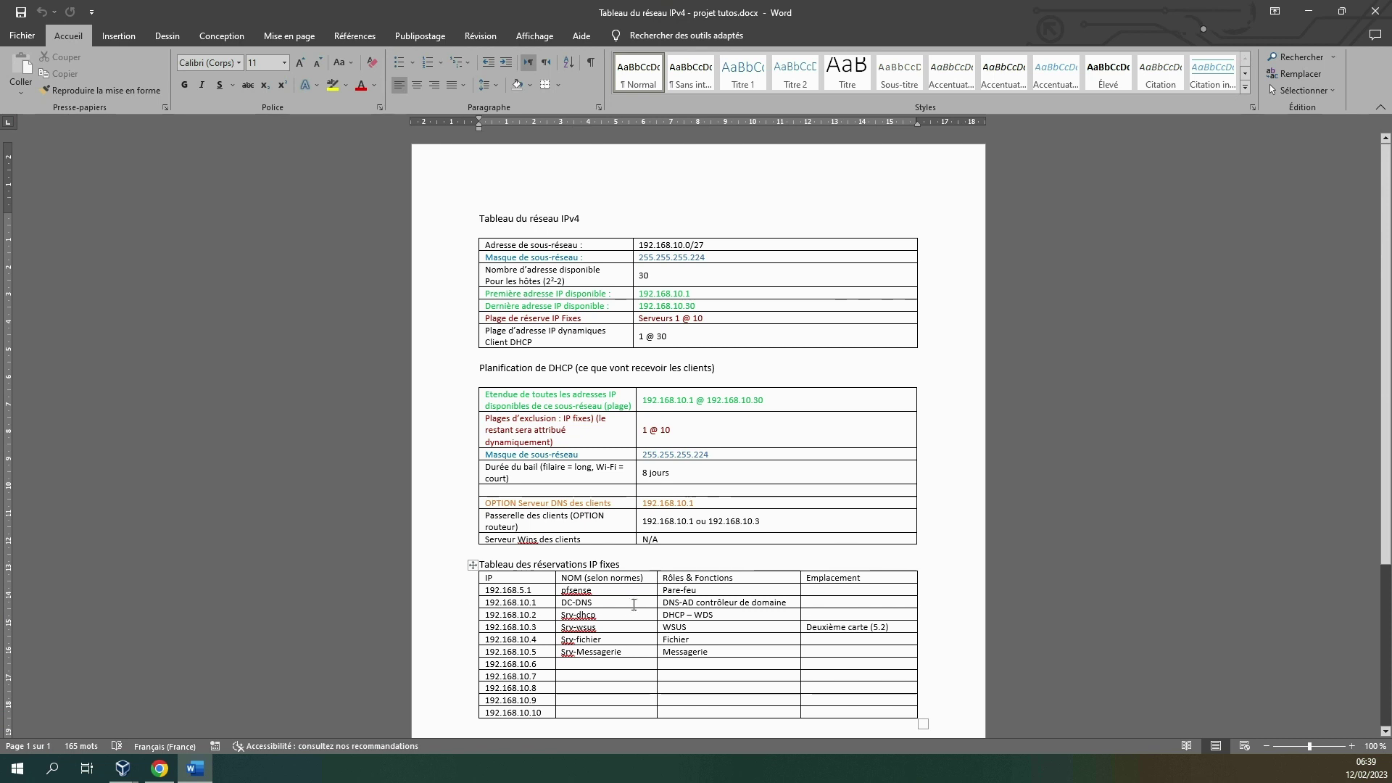
click(481, 606)
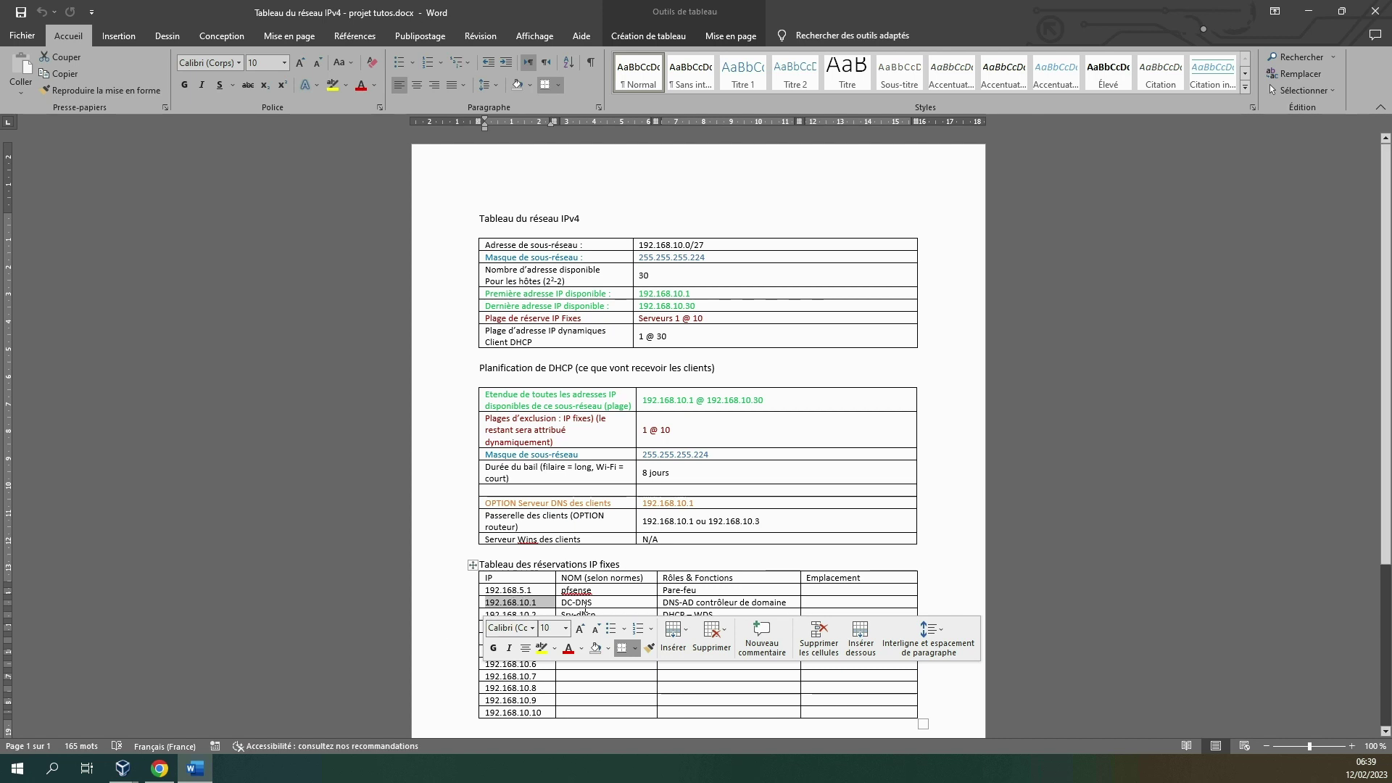
click(538, 608)
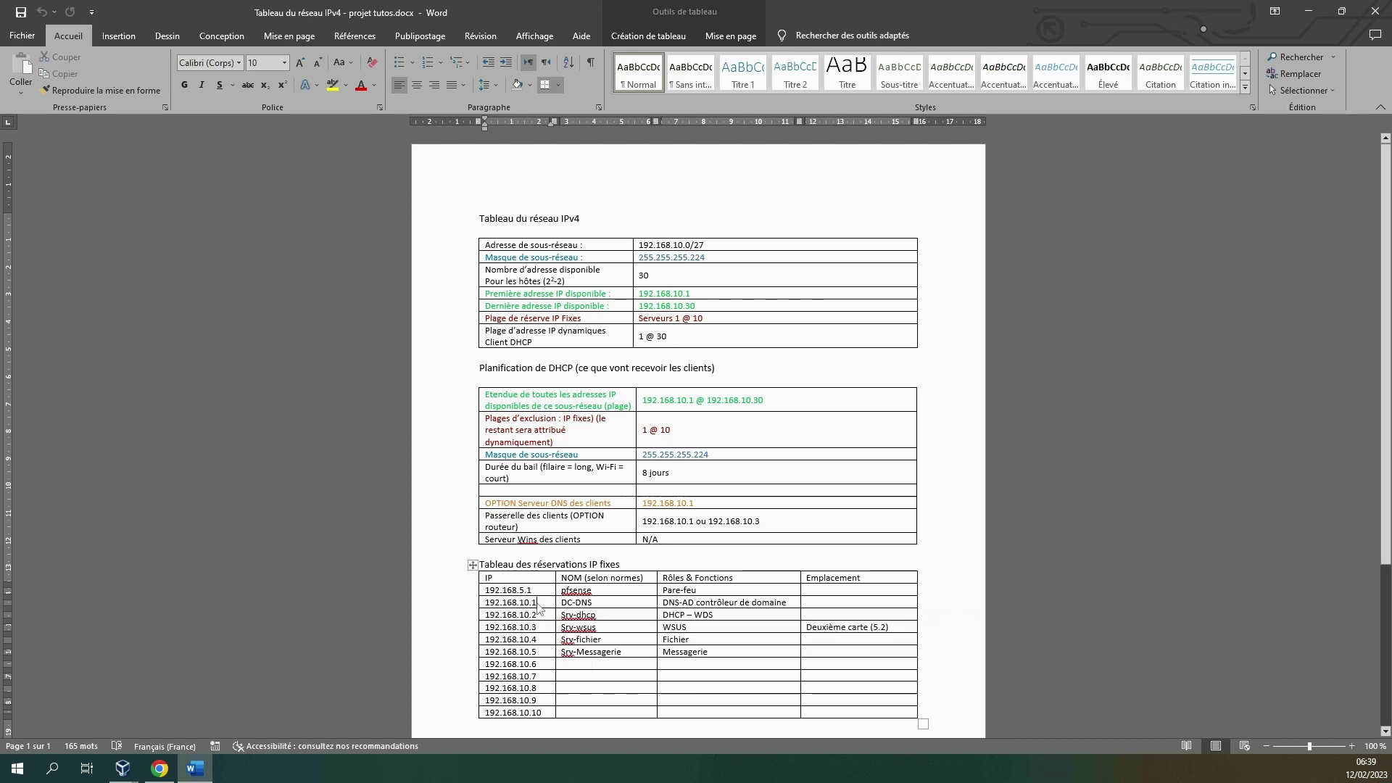
click(609, 616)
drag(678, 436, 646, 437)
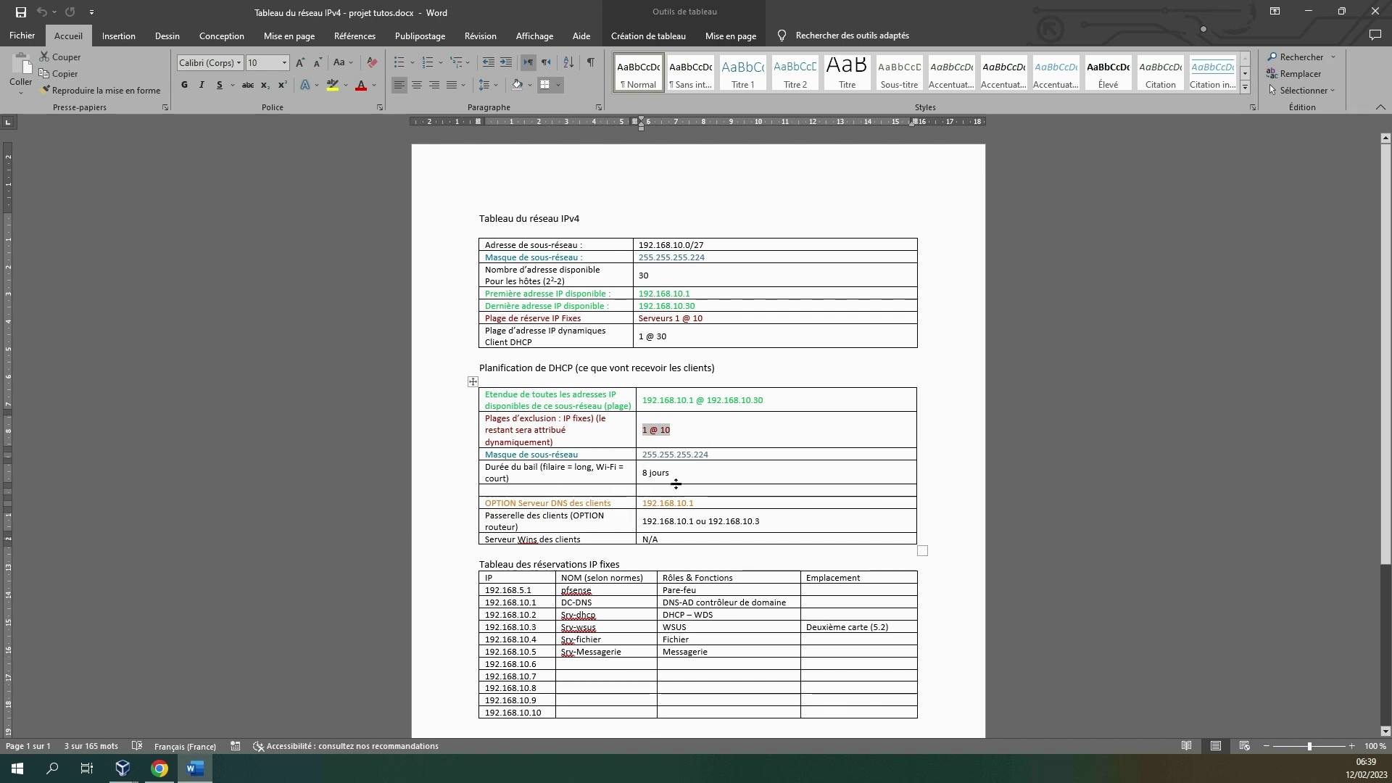
click(645, 474)
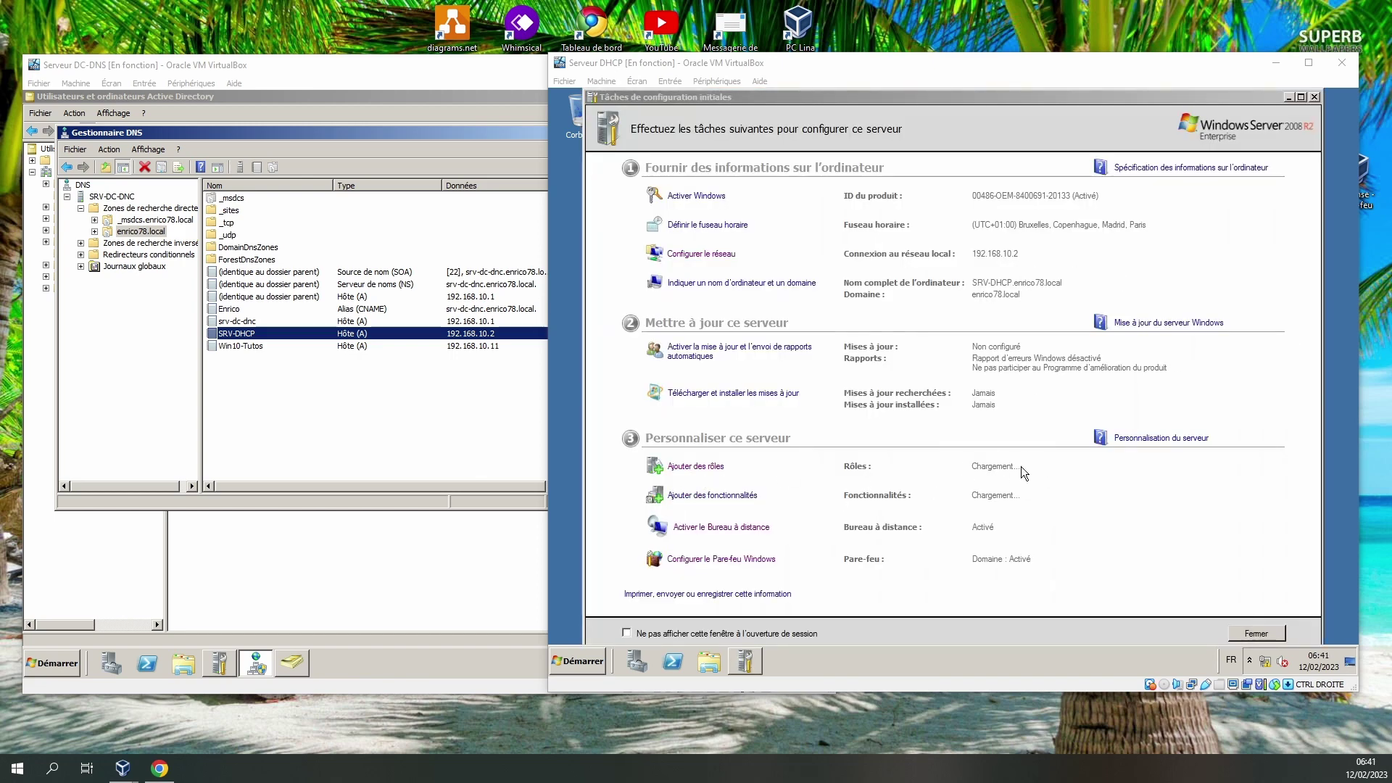
Launch the Add Roles wizard from SRV-DHCP's Initial Configuration Tasks.
click(696, 466)
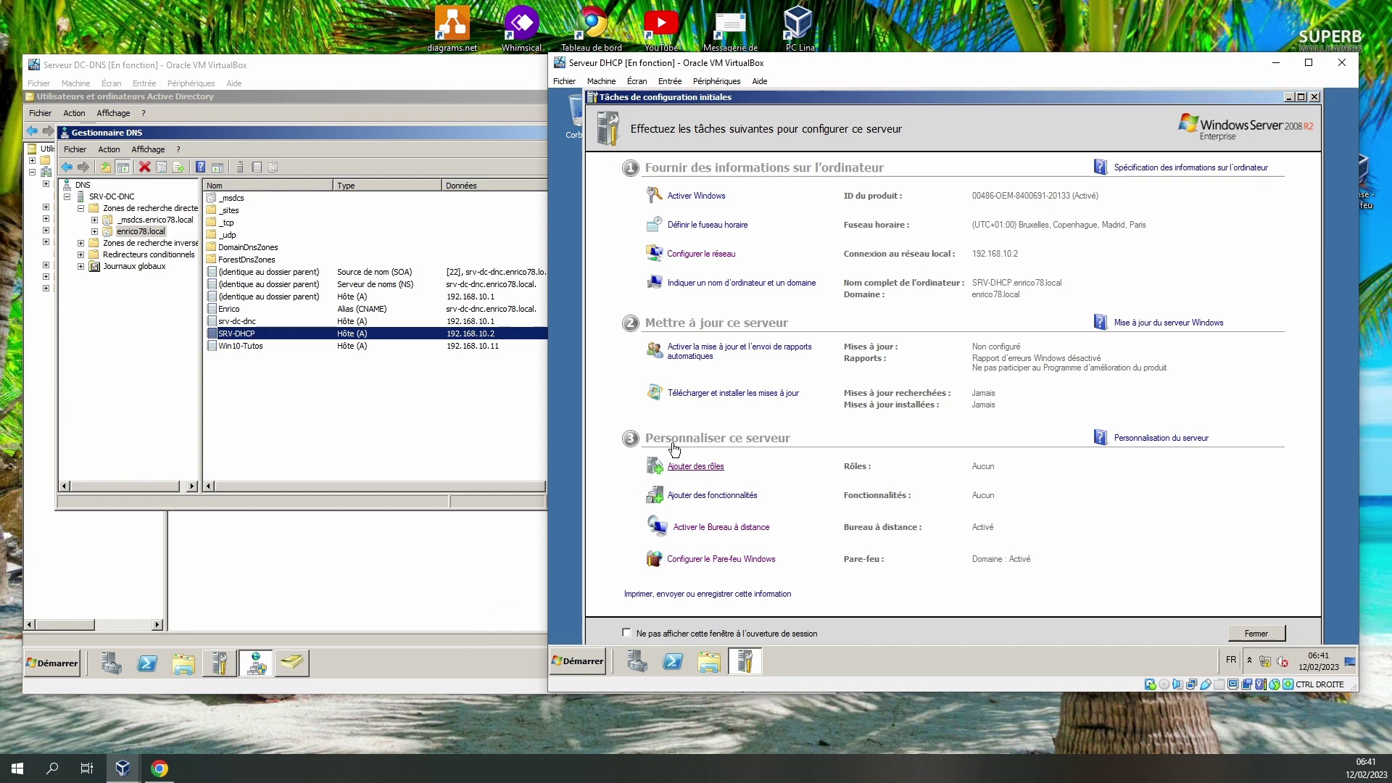
Select the DHCP Server role and bind it to the 192.168.10.2 network connection.
click(841, 308)
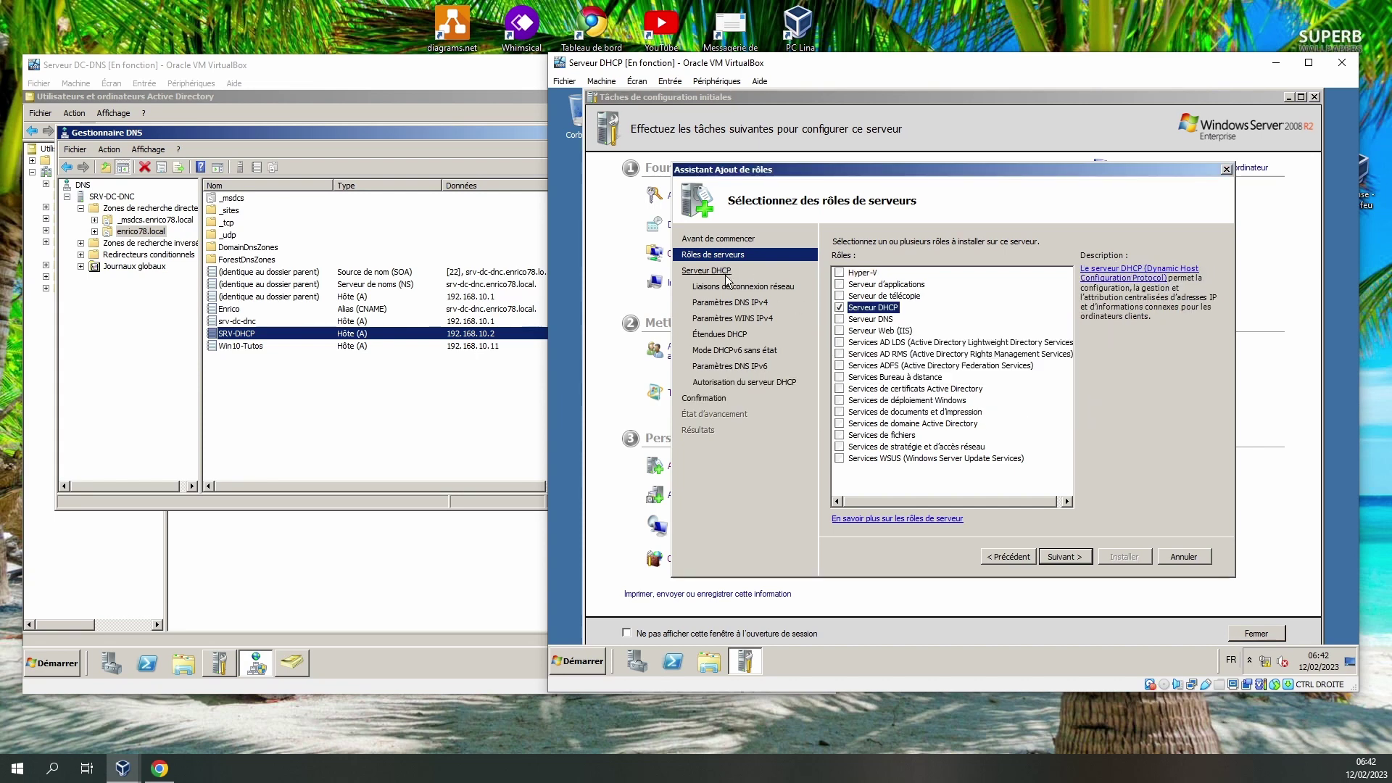
click(1068, 555)
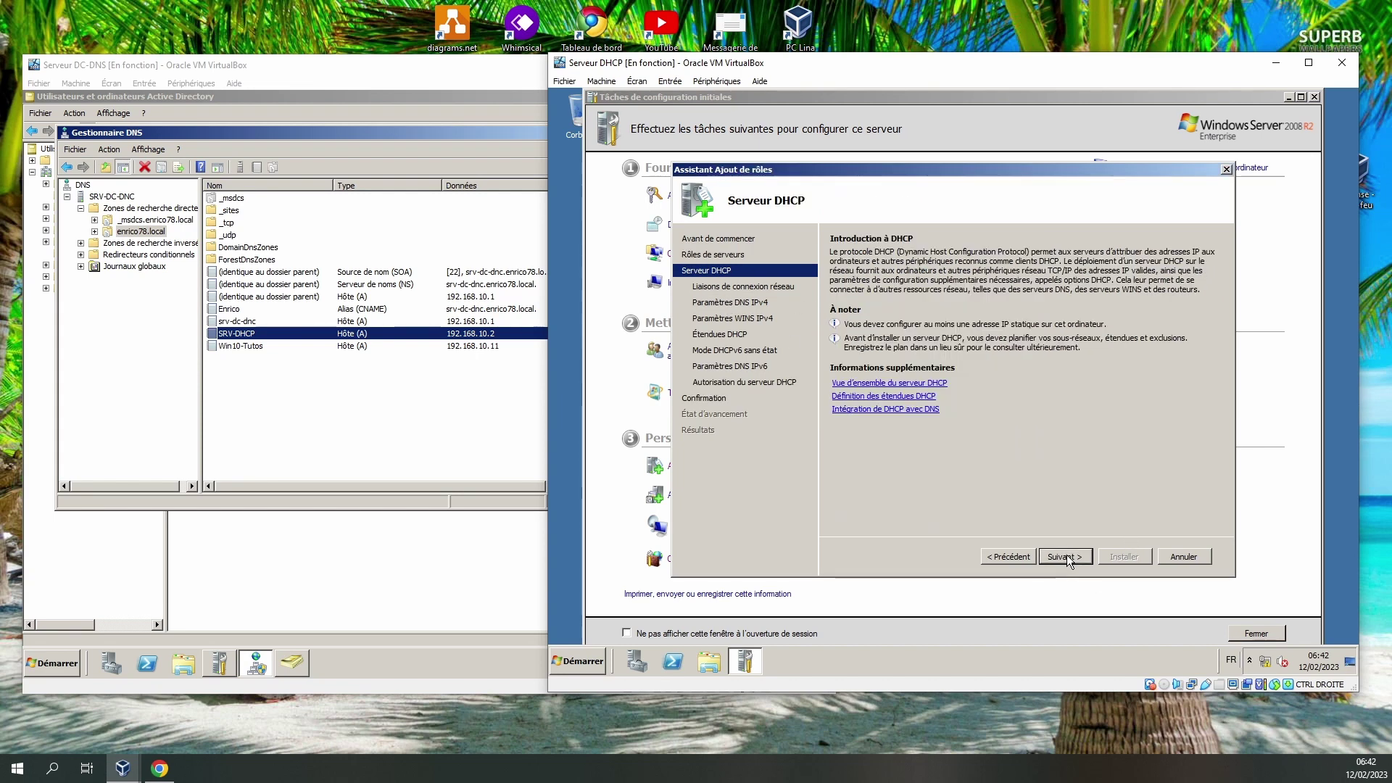
click(1067, 556)
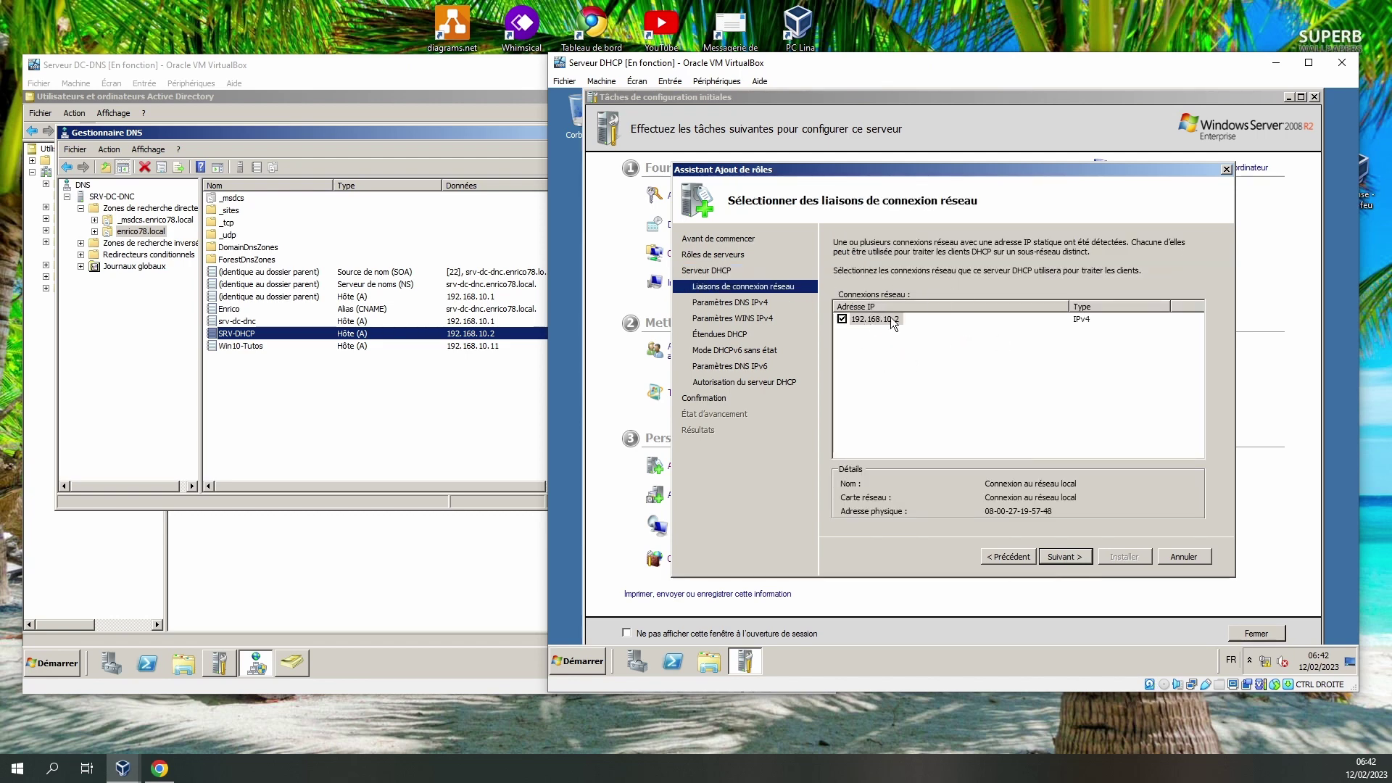
click(1064, 557)
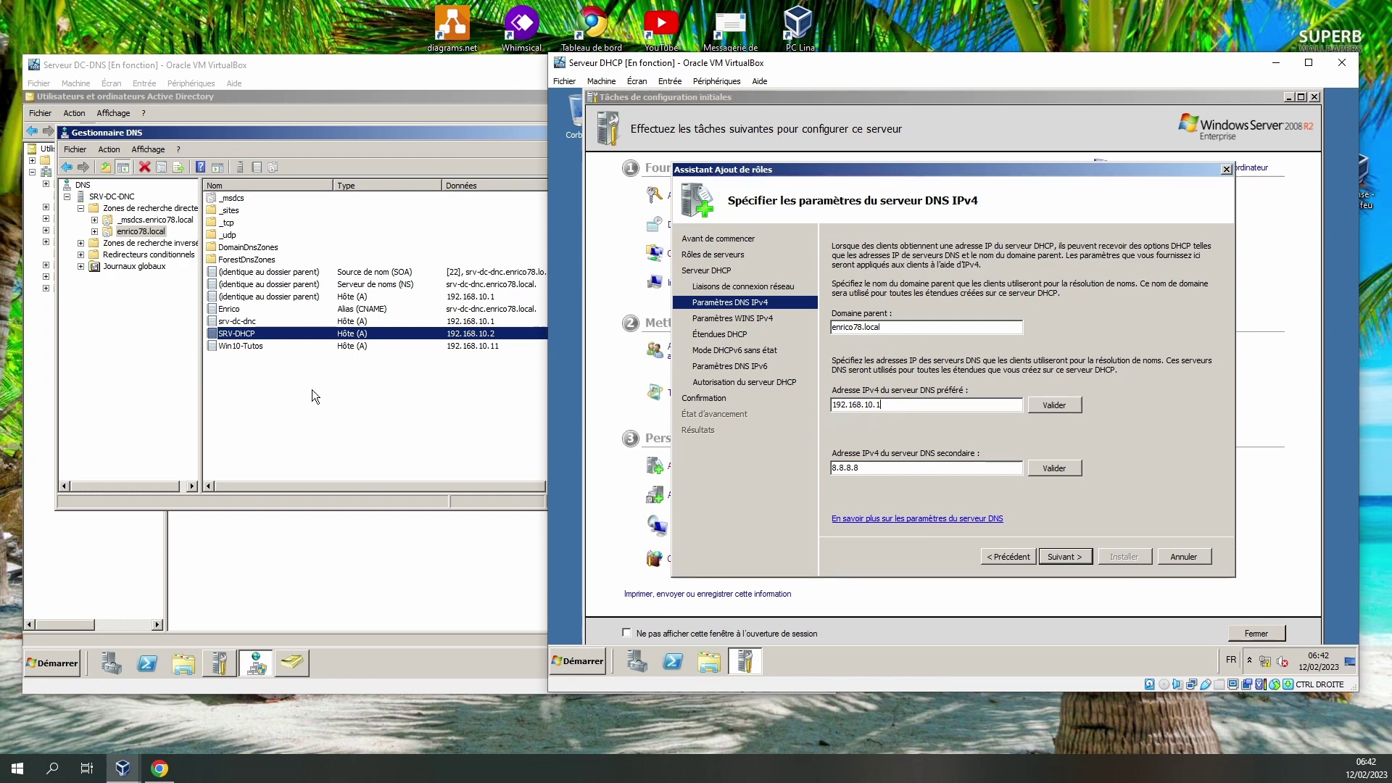
Validate DNS servers 192.168.10.1 and 8.8.8.8 for domain enrico78.local and continue.
click(1066, 409)
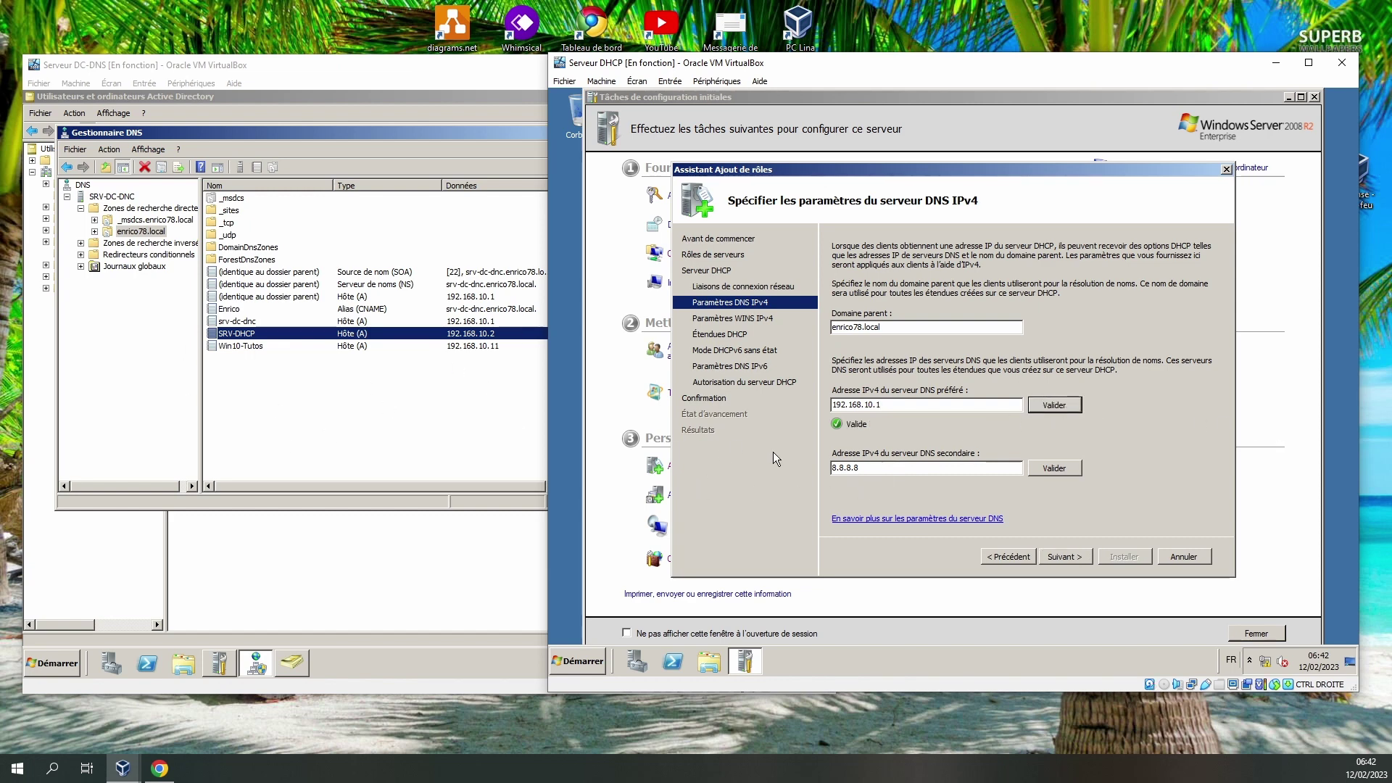
click(1058, 468)
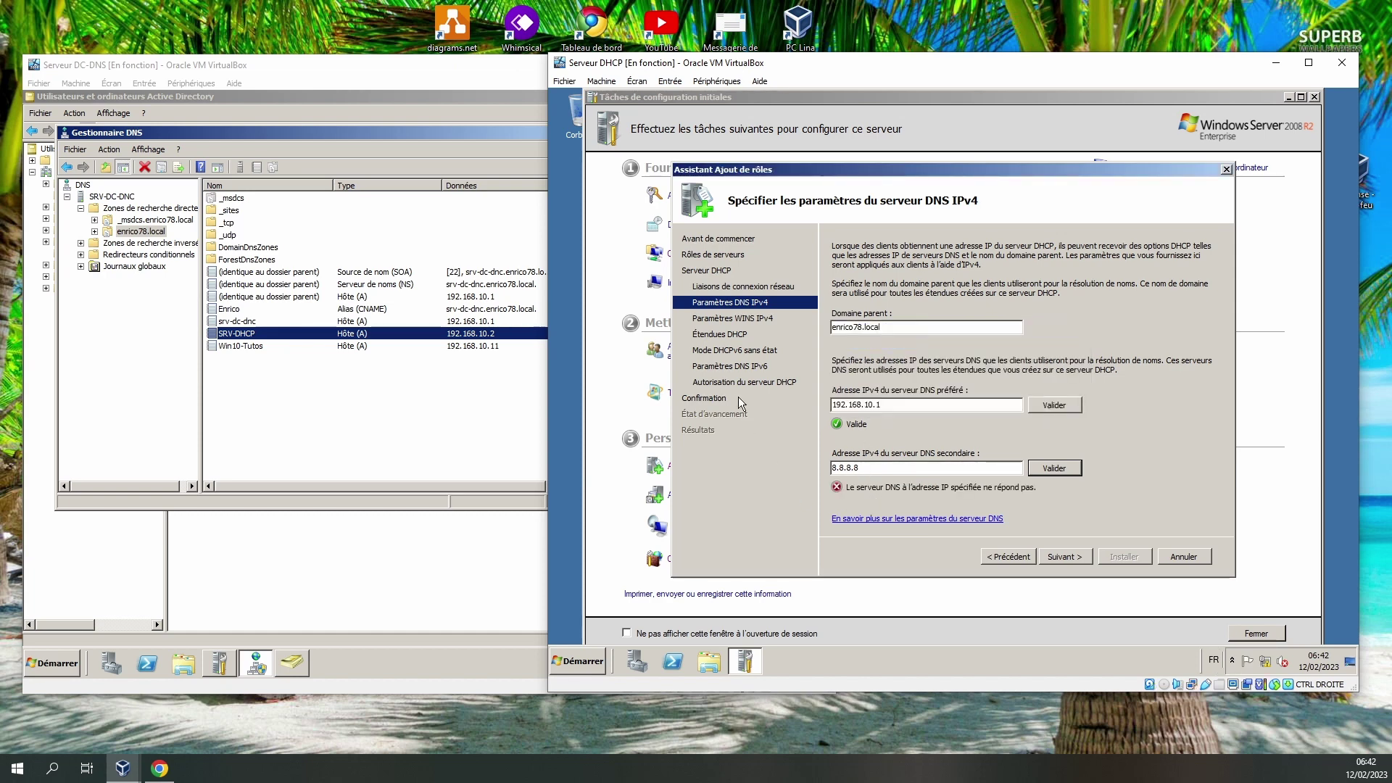
click(1064, 557)
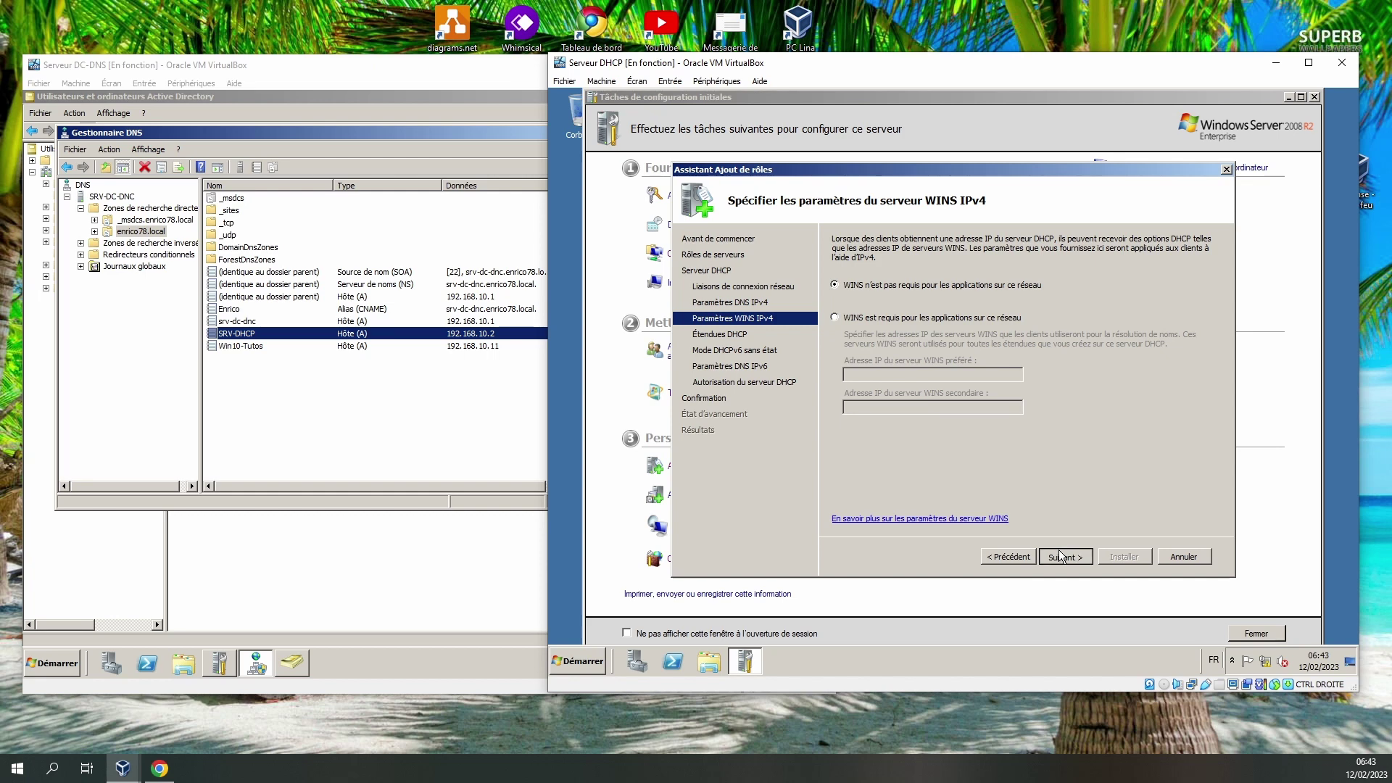
Skip WINS and scopes, disable DHCPv6 stateless mode, and authorise with current credentials.
click(1058, 551)
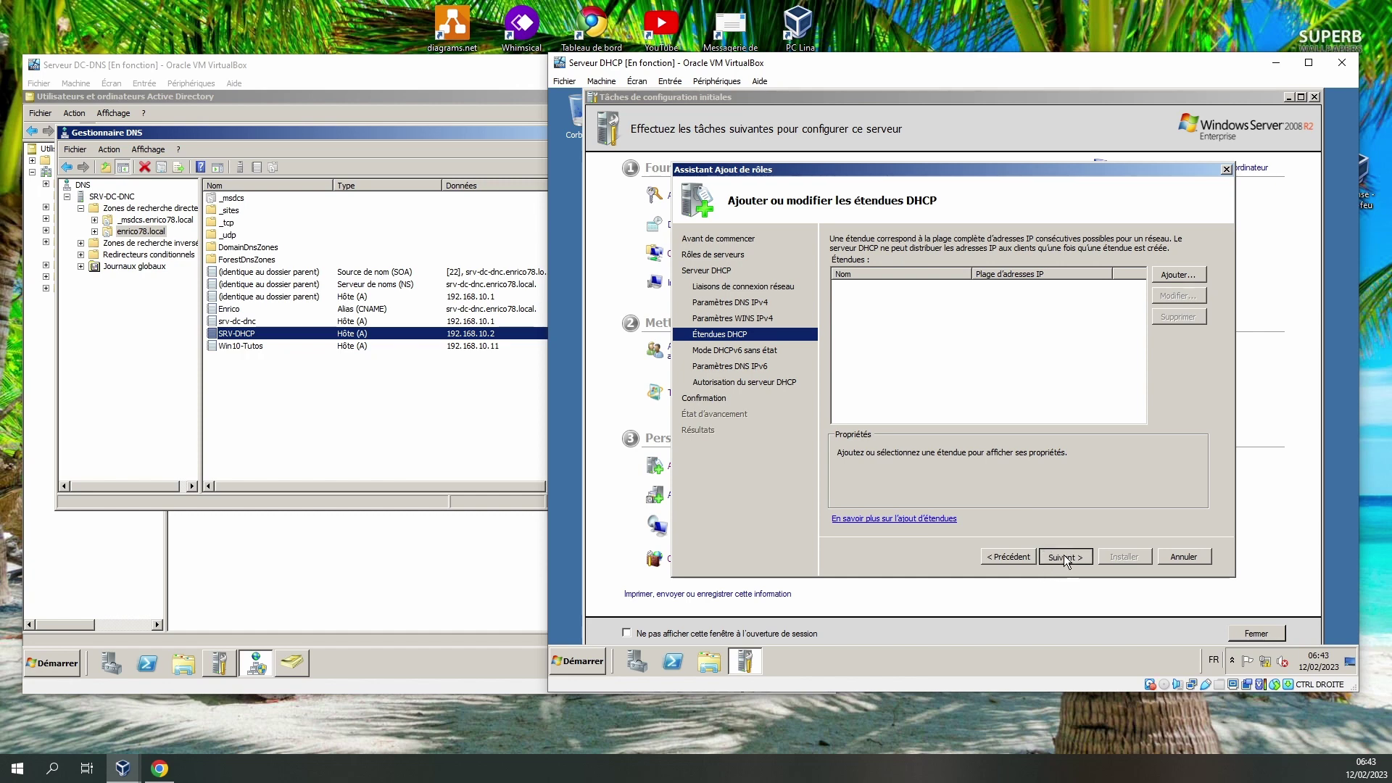
click(1064, 555)
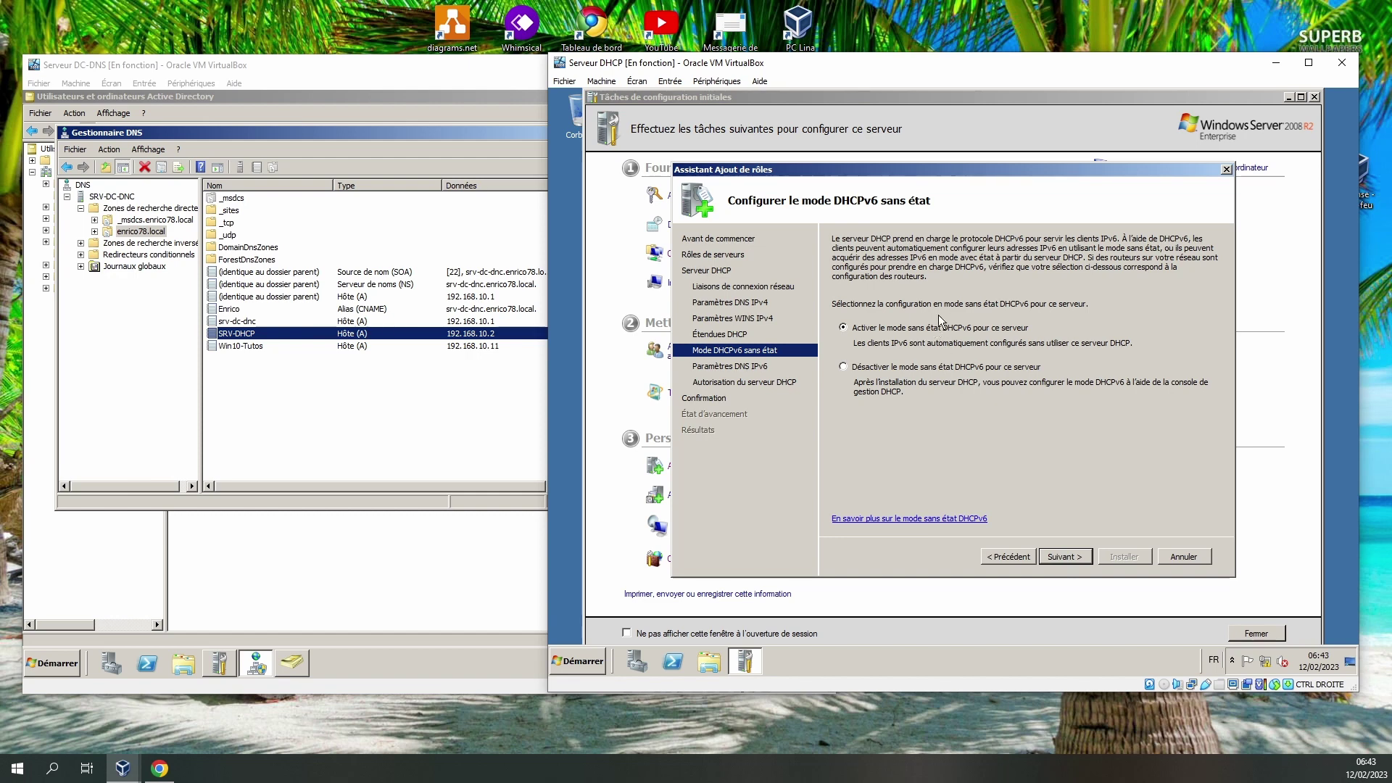
click(880, 368)
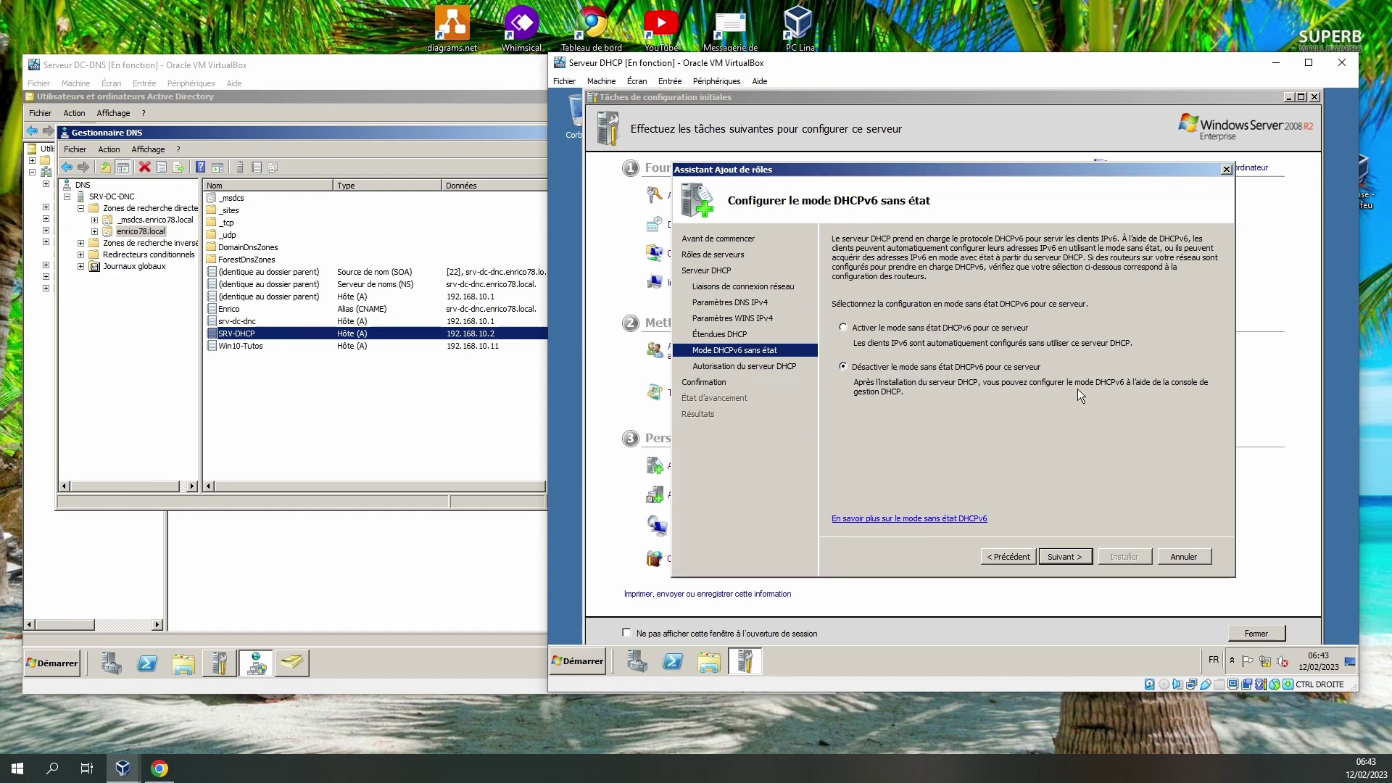
click(1069, 555)
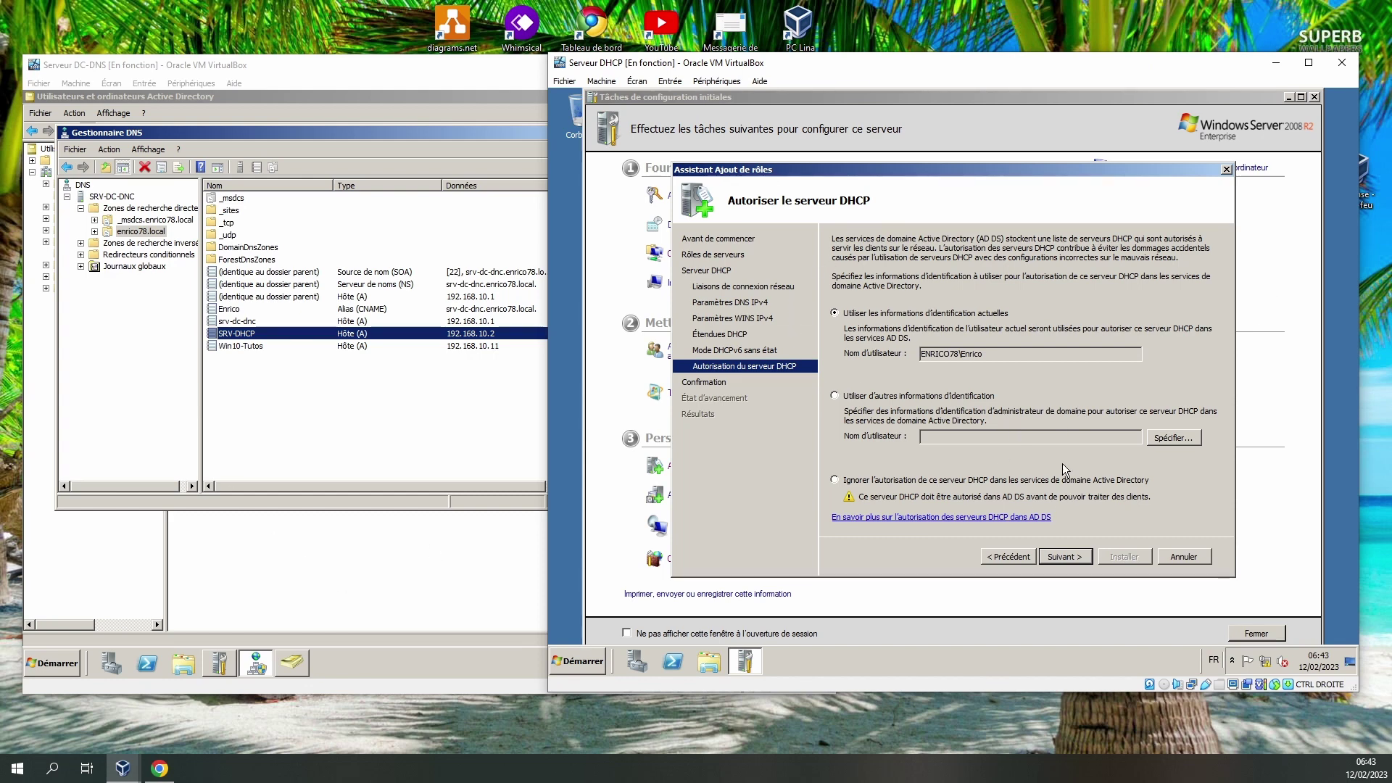
click(1063, 557)
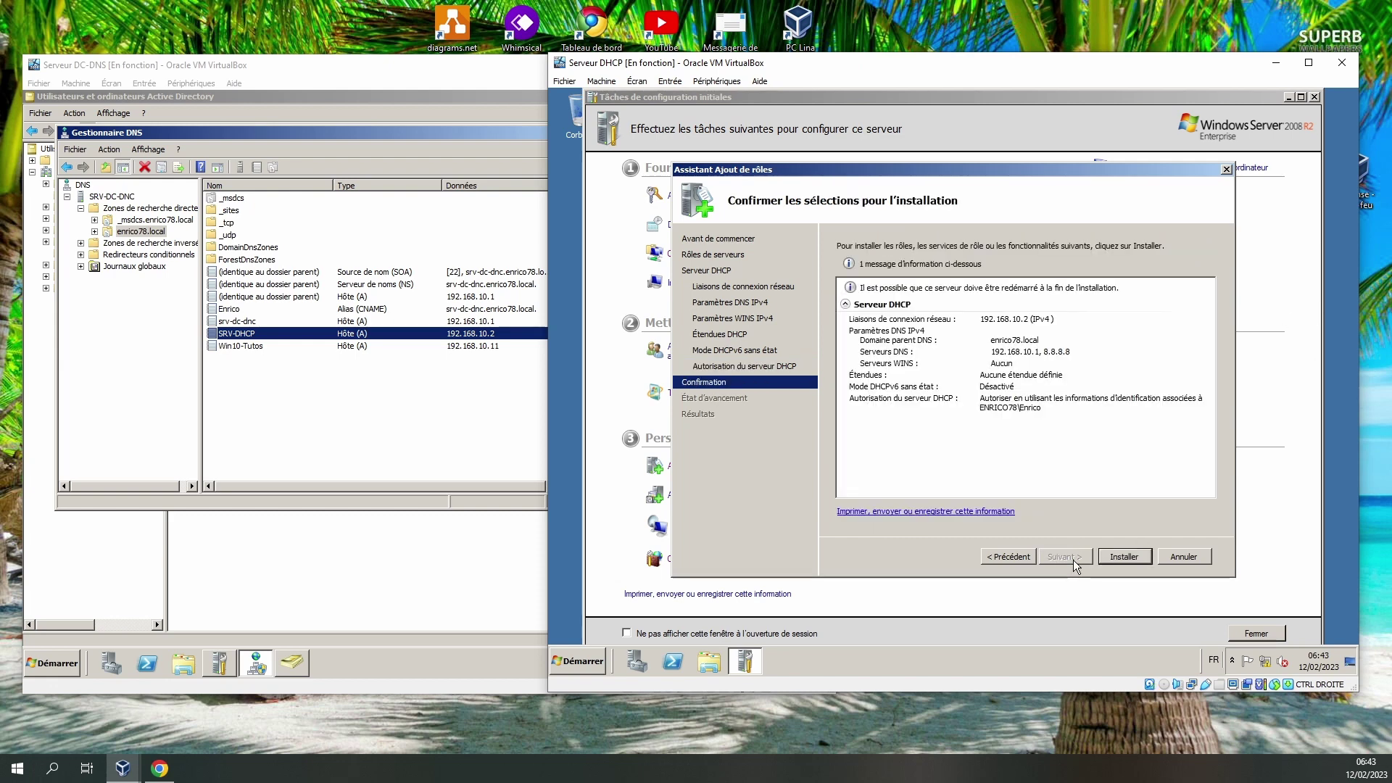
Install the DHCP Server role on SRV-DHCP, checking the Domain Controllers container while it runs.
click(1135, 556)
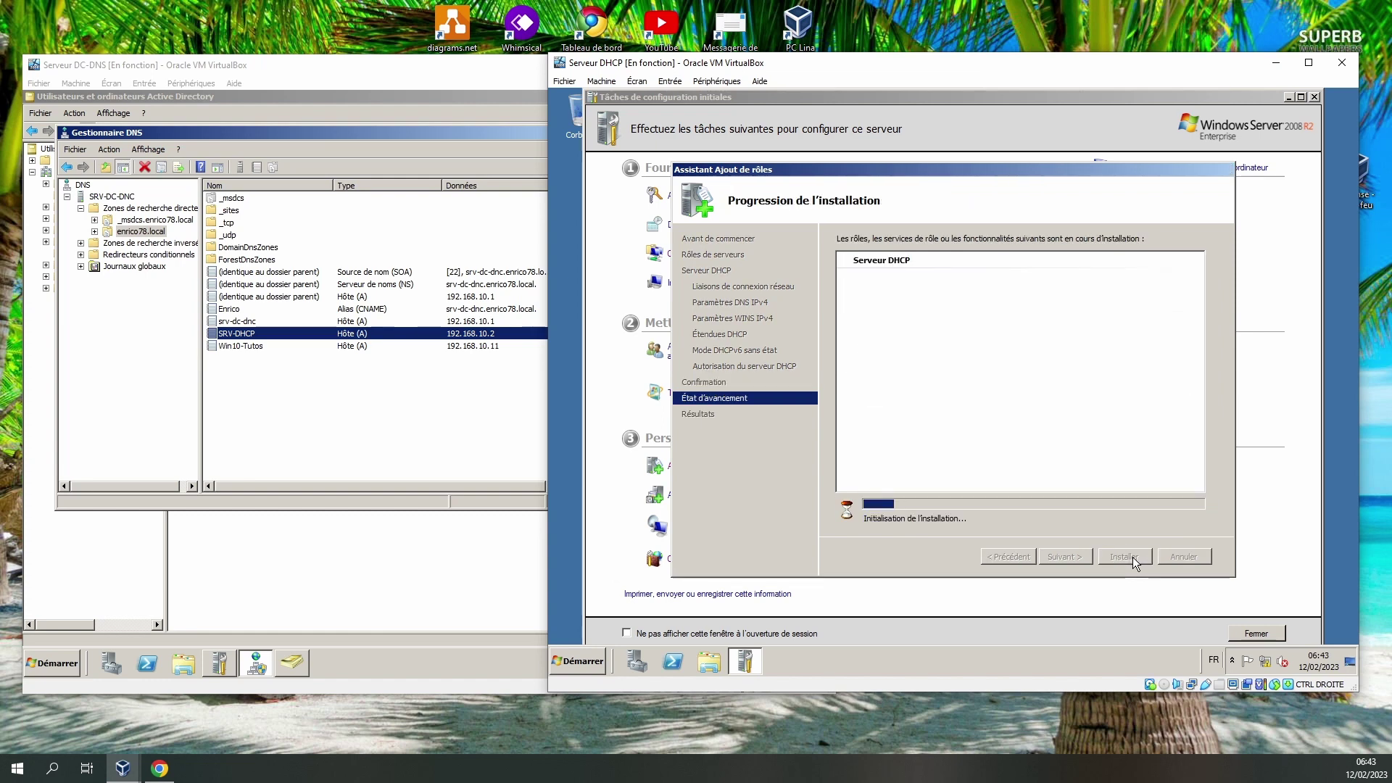
click(343, 588)
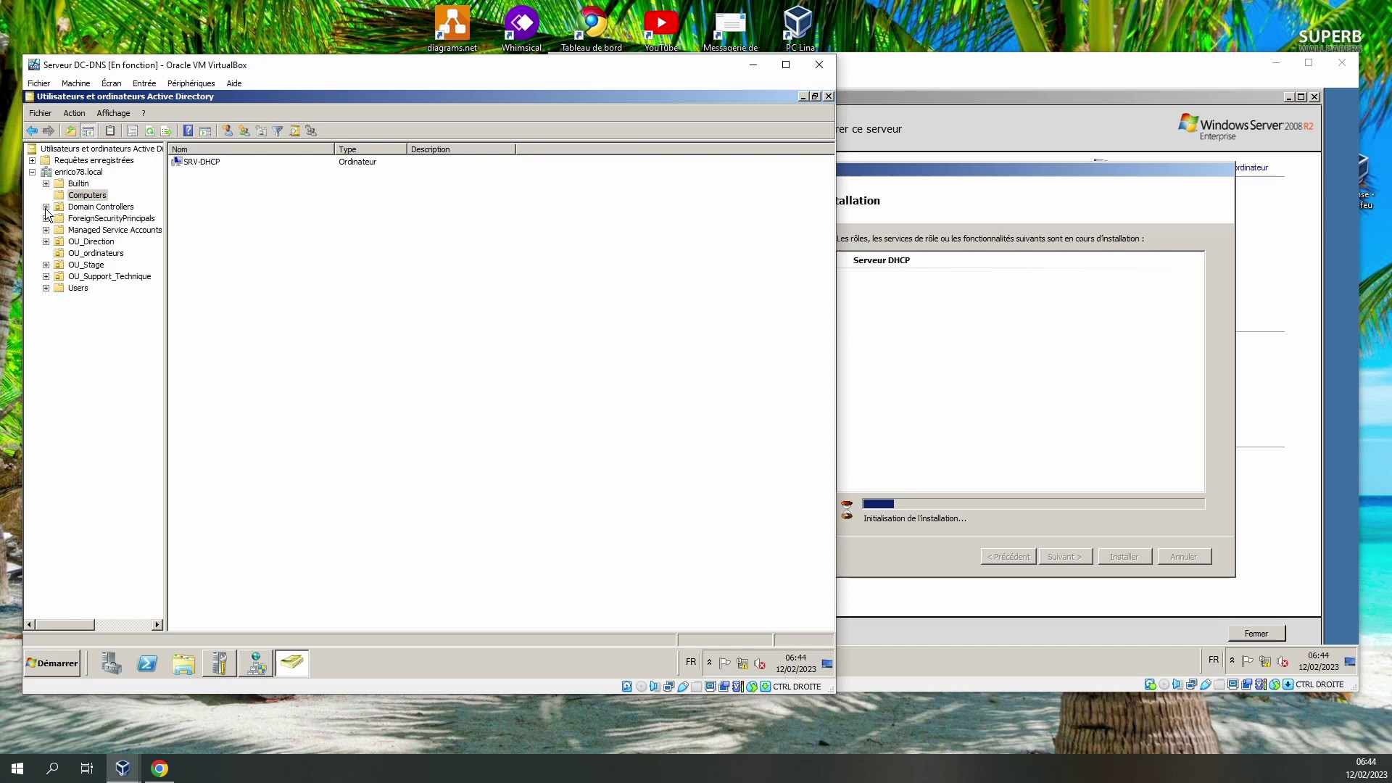
click(119, 209)
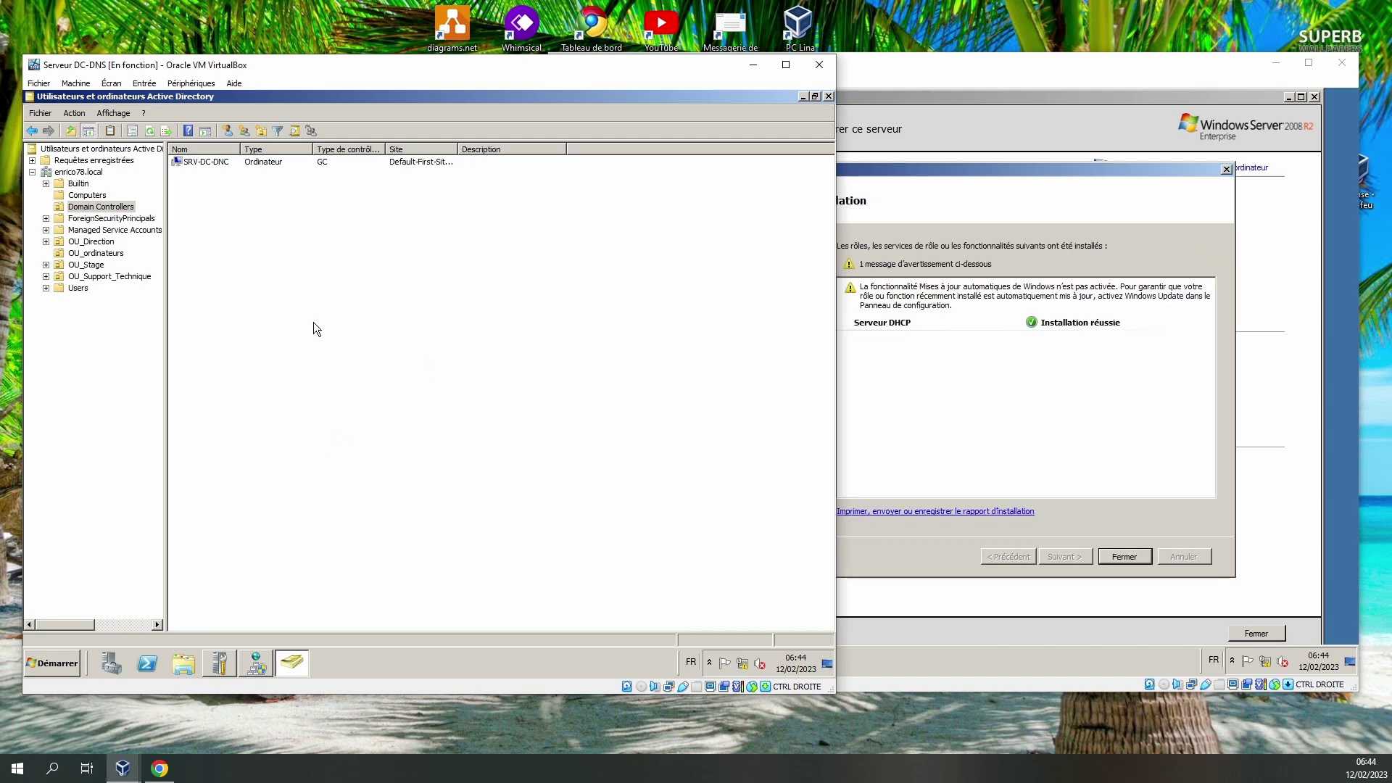
click(964, 175)
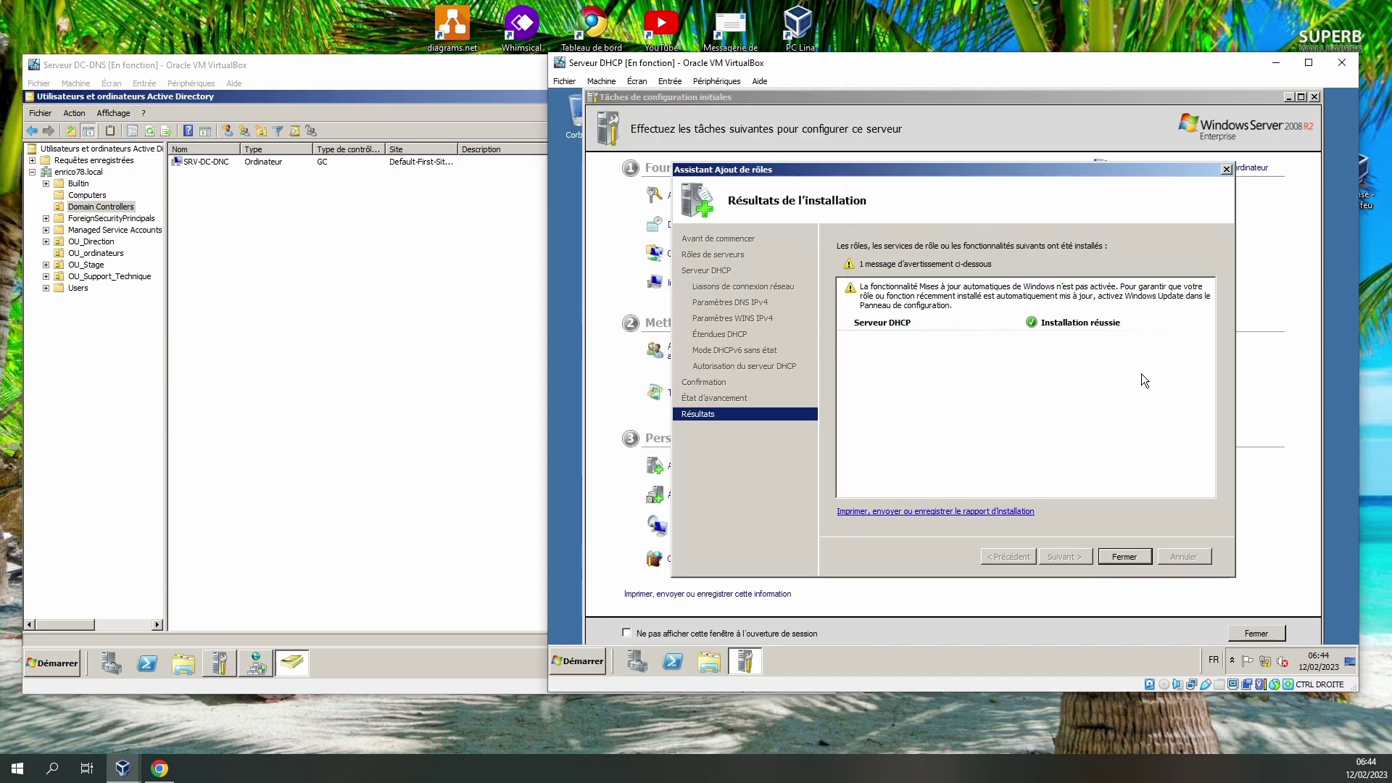
Close the role wizard, launch the DHCP console from Administrative Tools, and minimise Initial Configuration Tasks.
click(1133, 555)
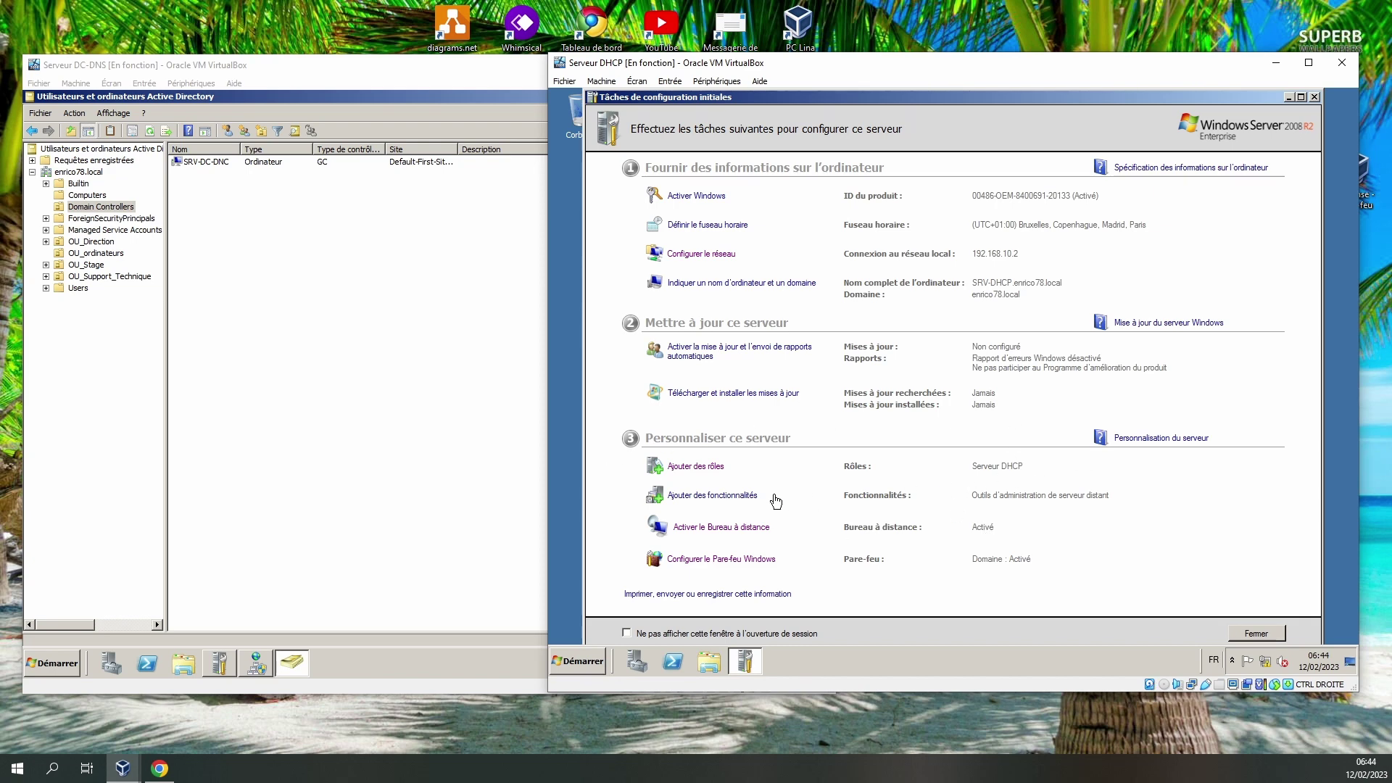
click(577, 666)
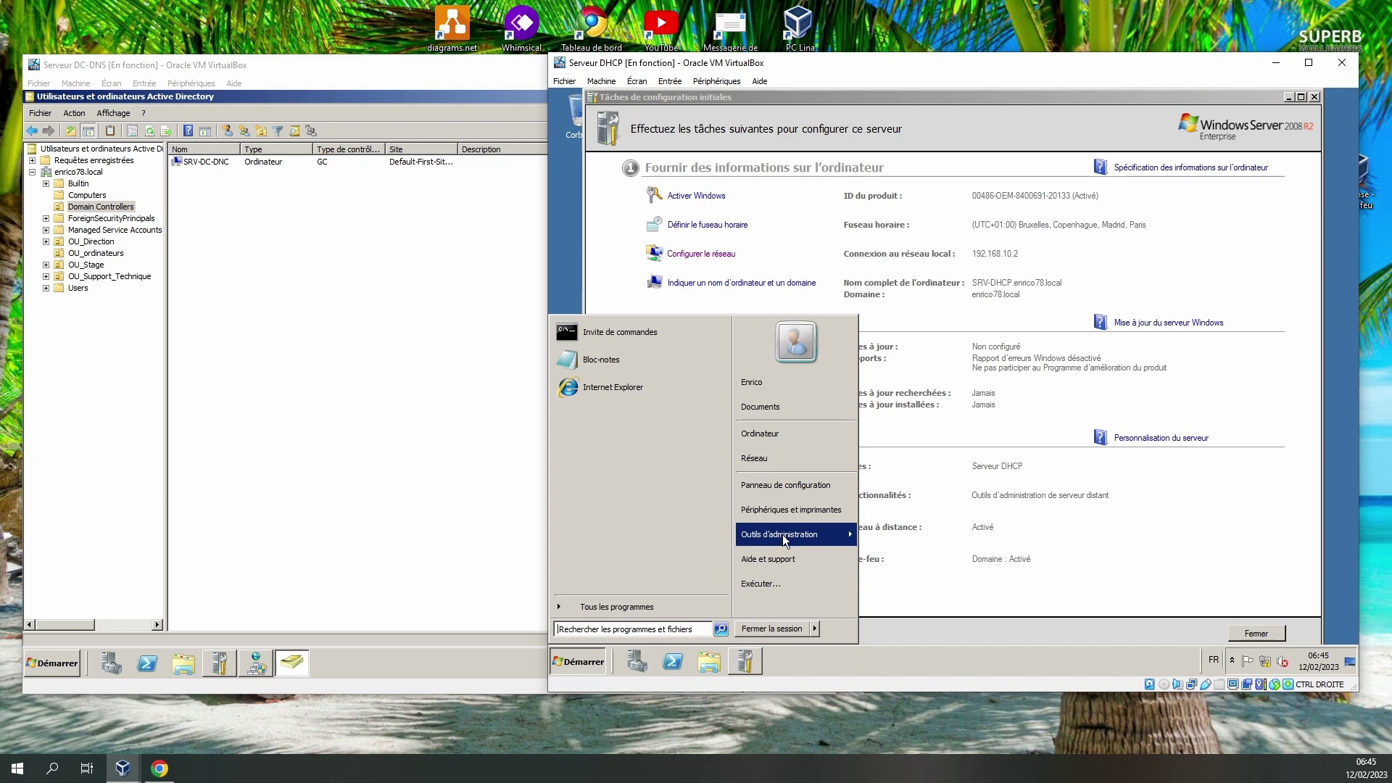
mouse_move(781, 534)
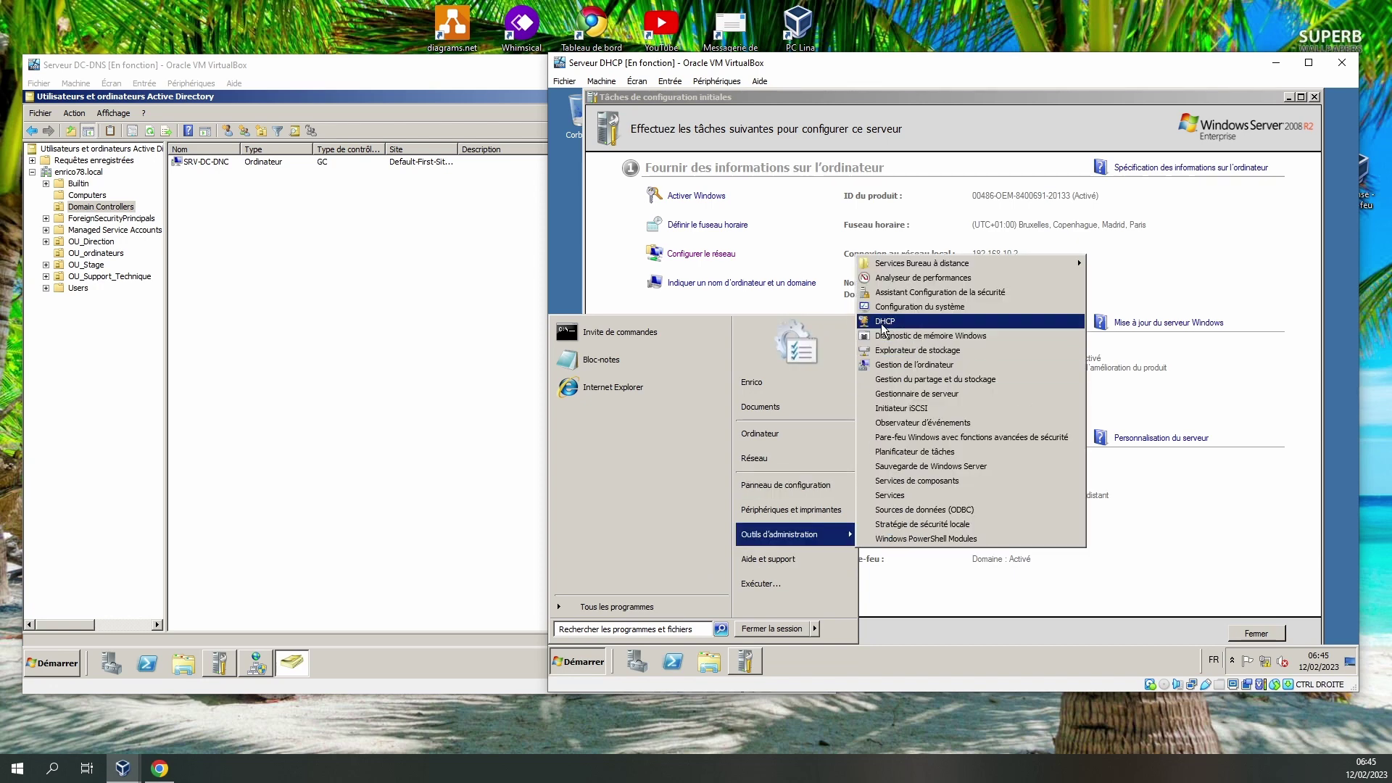
click(881, 323)
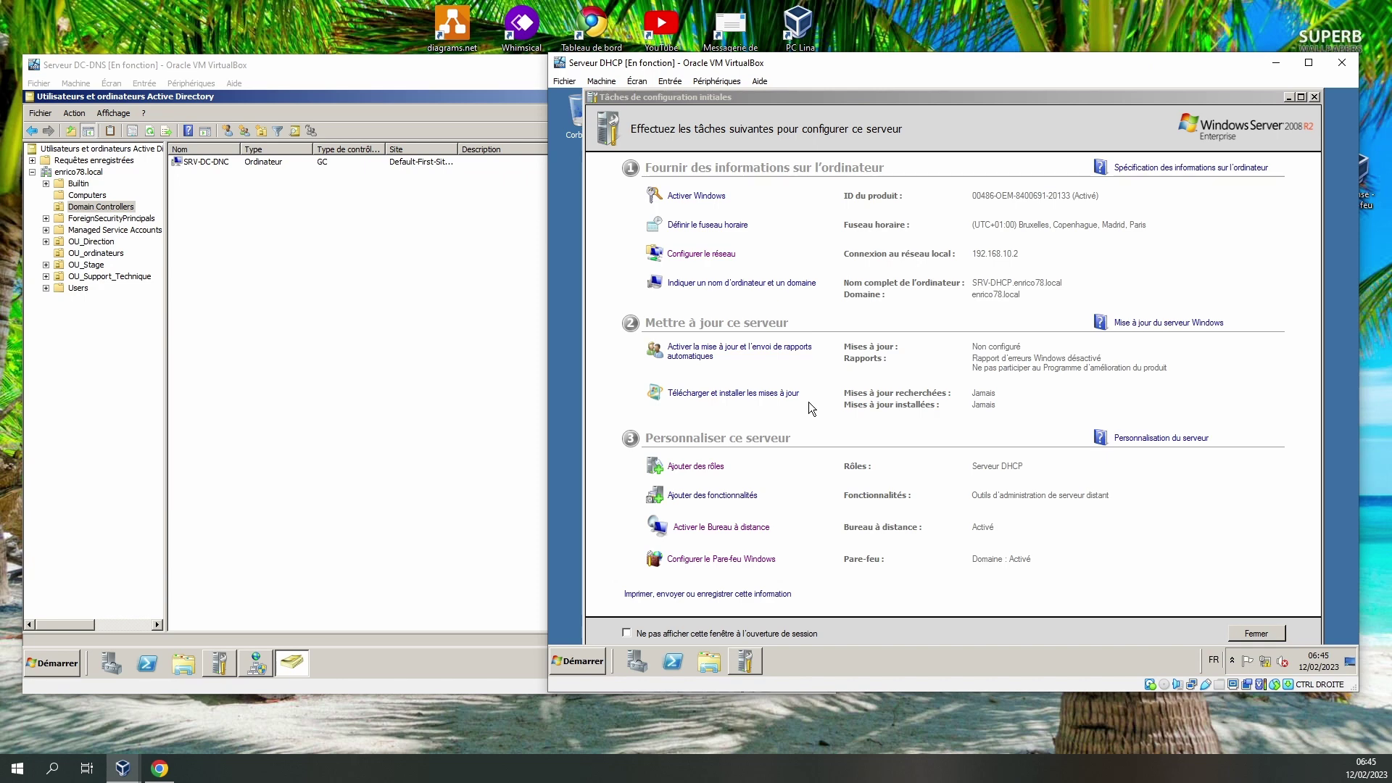
click(1289, 97)
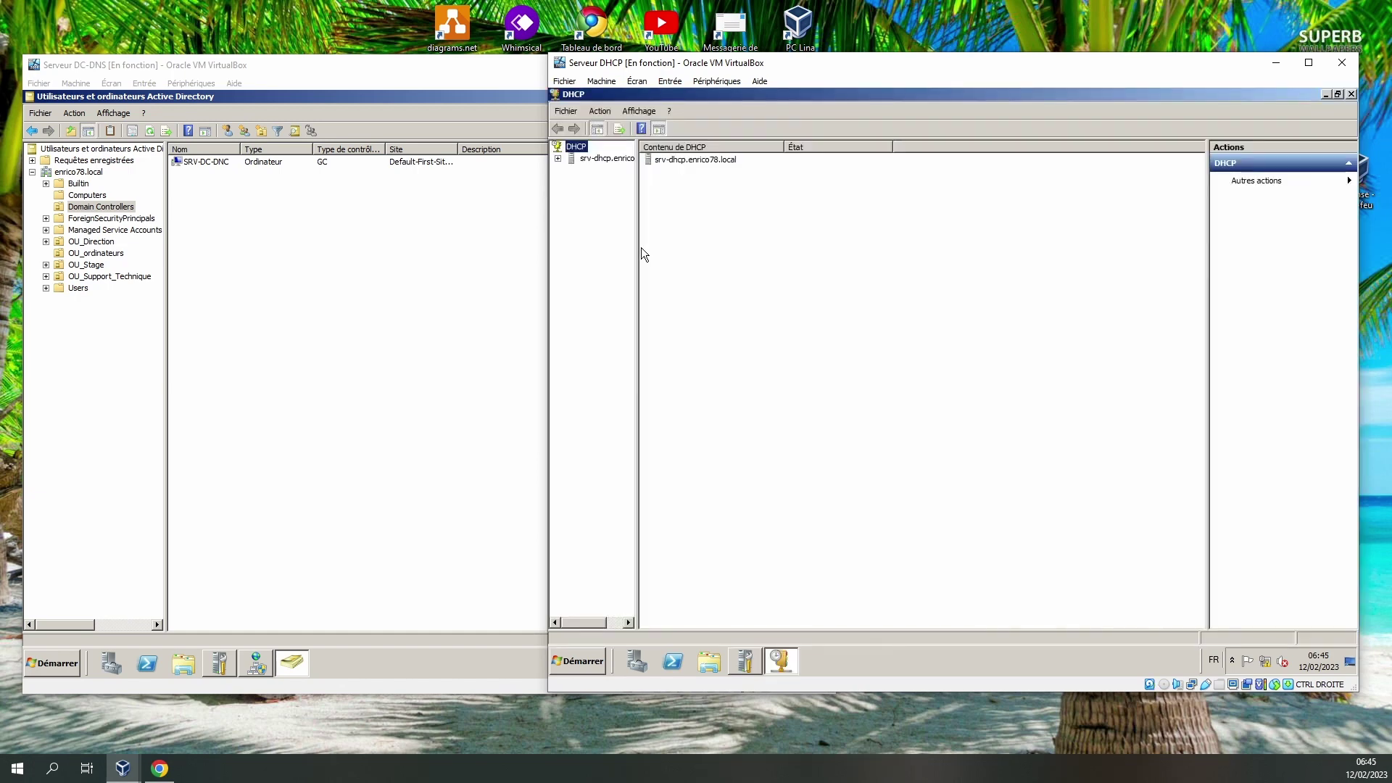
Expand srv-dhcp > IPv4 and delete scope 192.168.2.0 DHC-VM, confirming both prompts.
drag(636, 252, 723, 292)
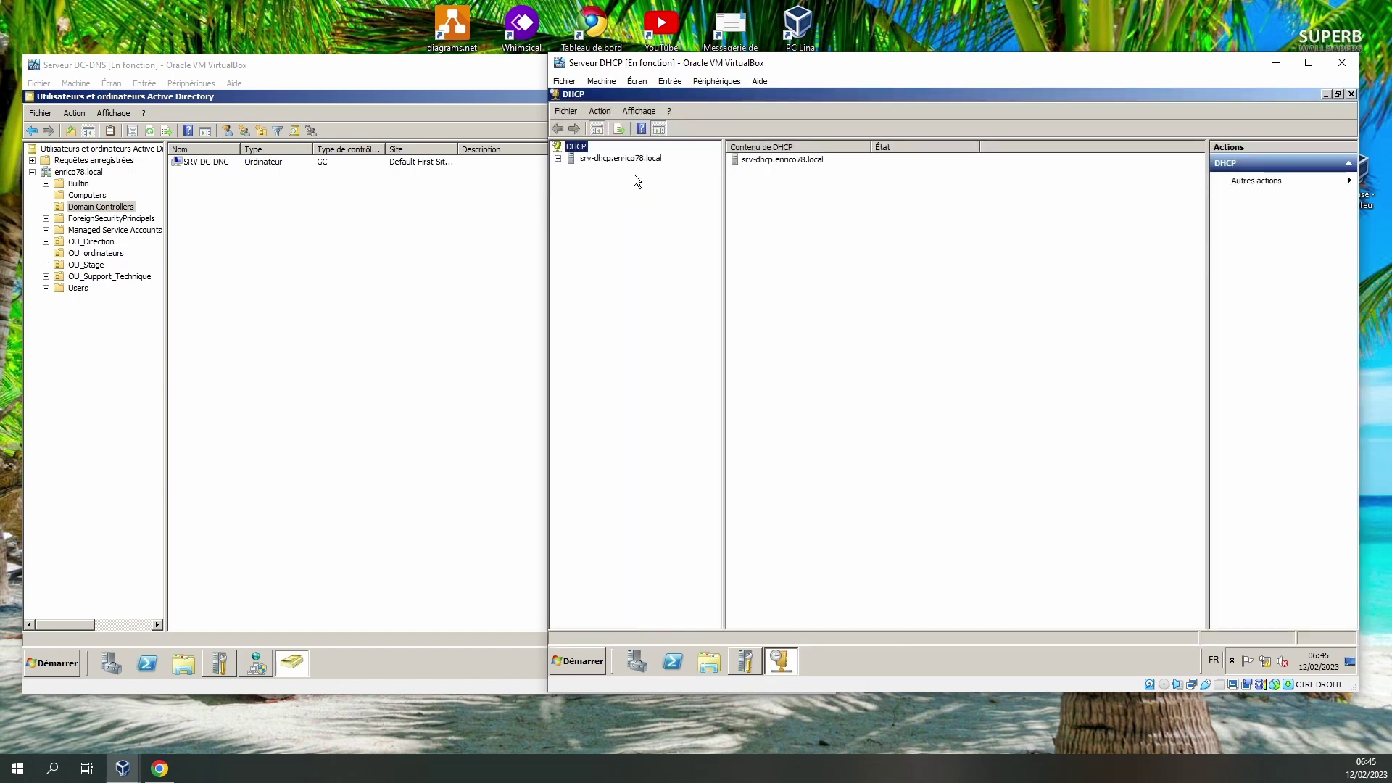
click(558, 158)
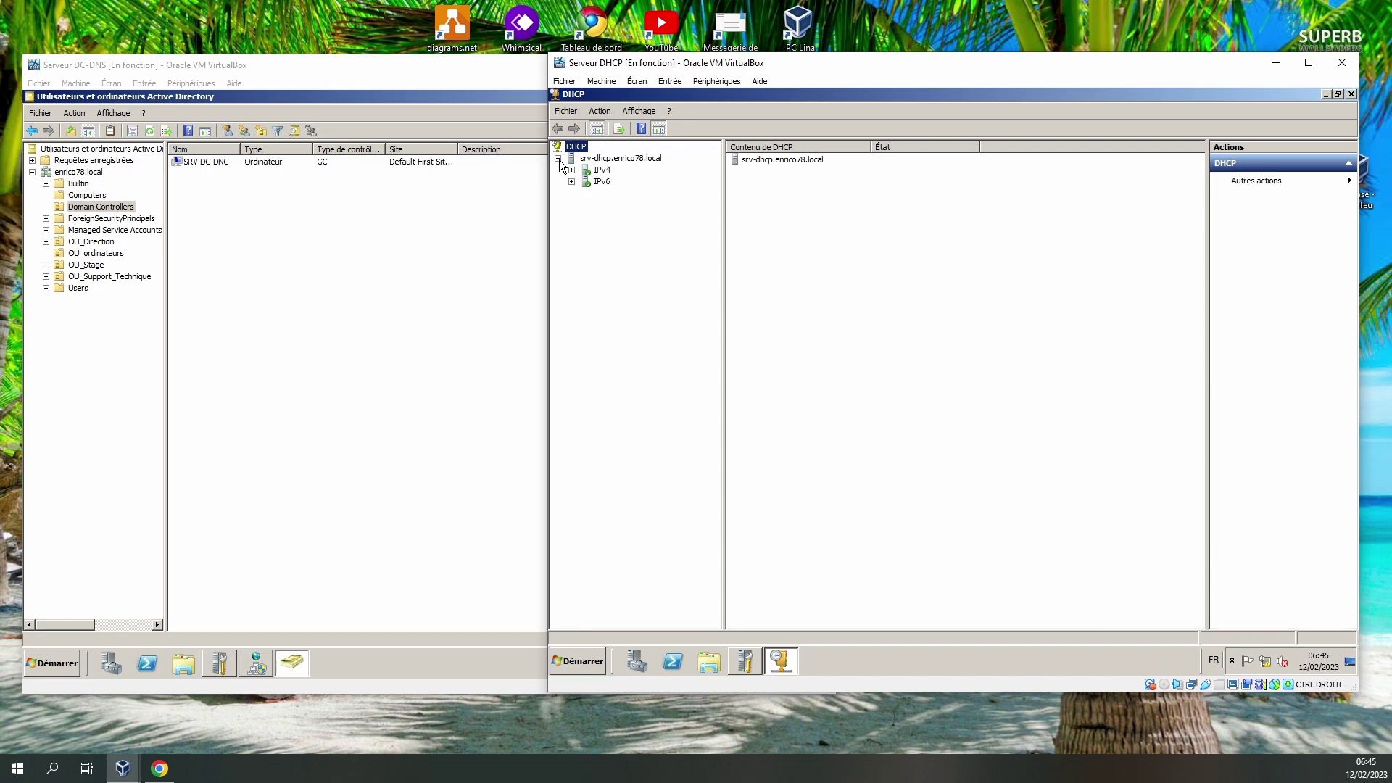
double_click(602, 171)
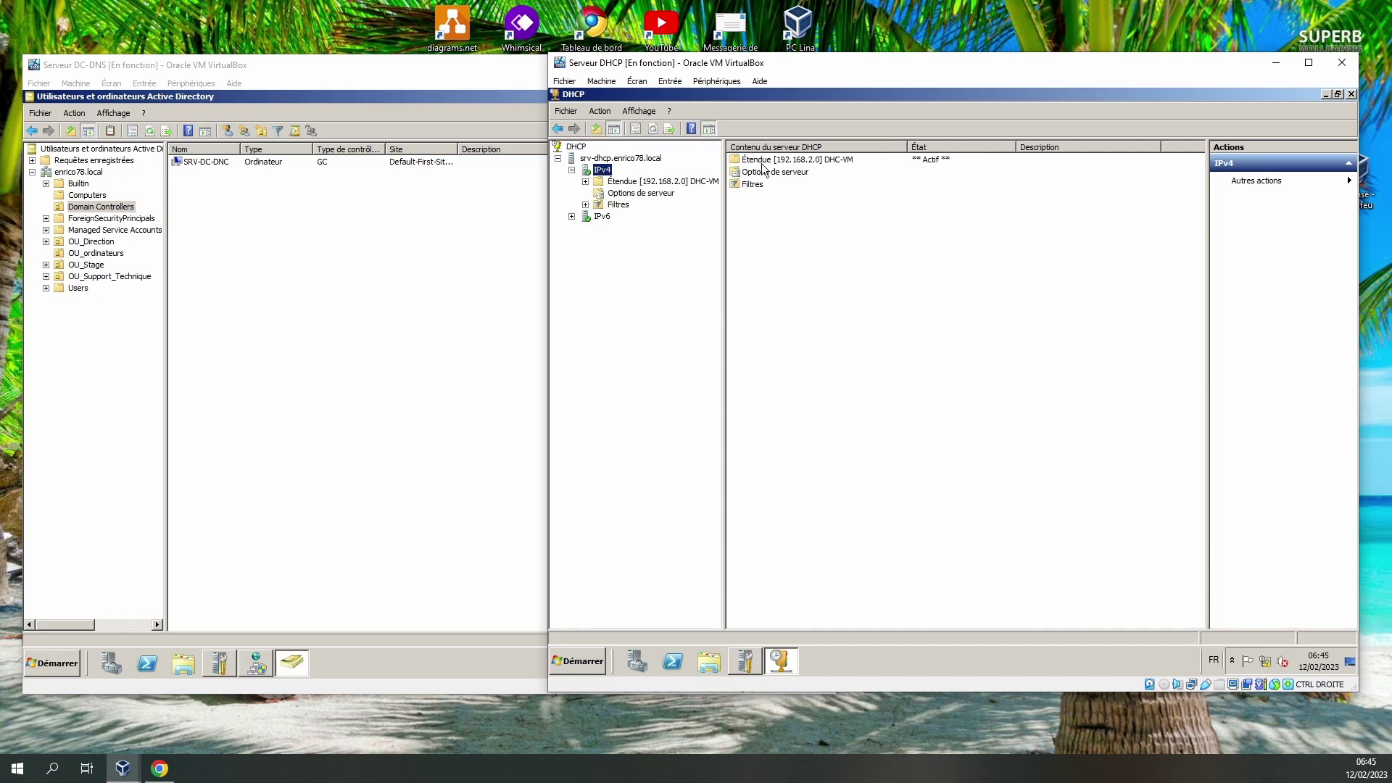
click(669, 181)
double_click(669, 181)
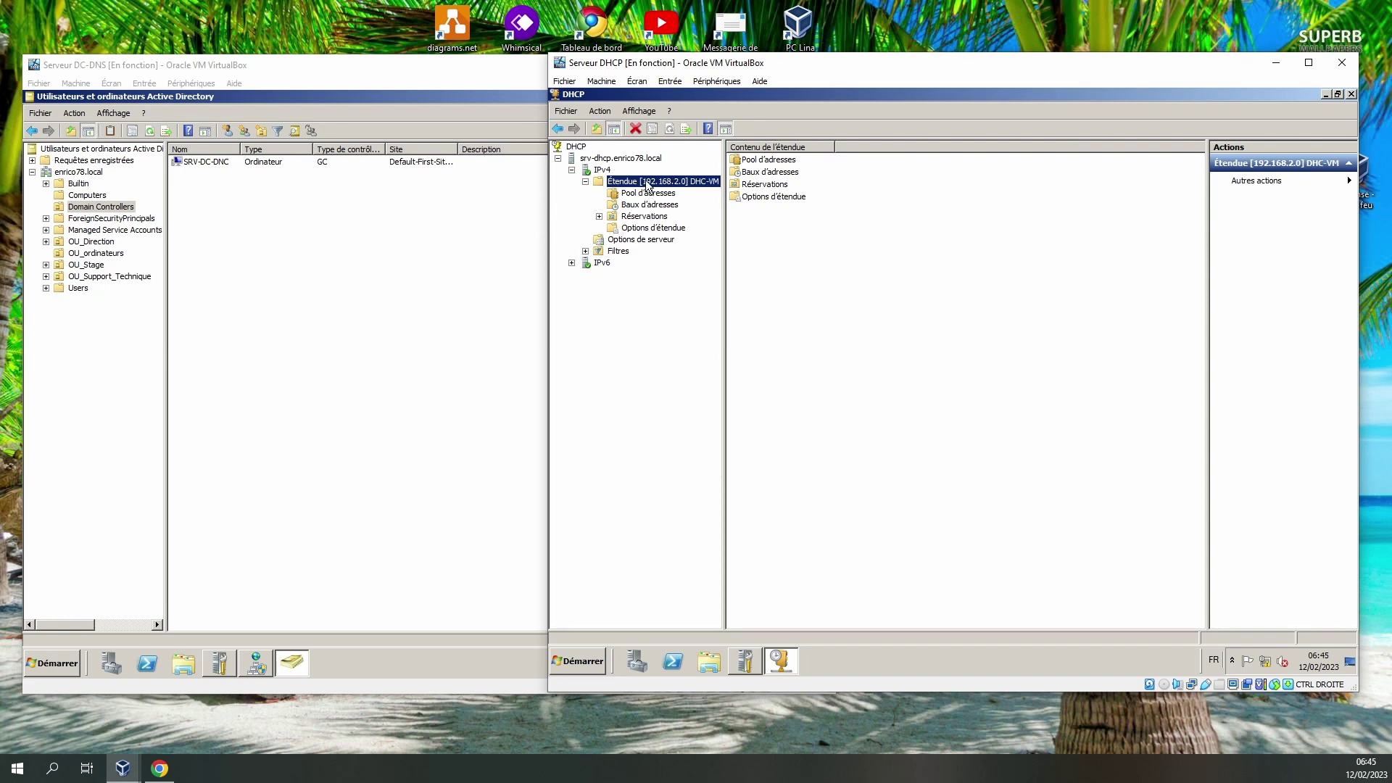
right_click(646, 182)
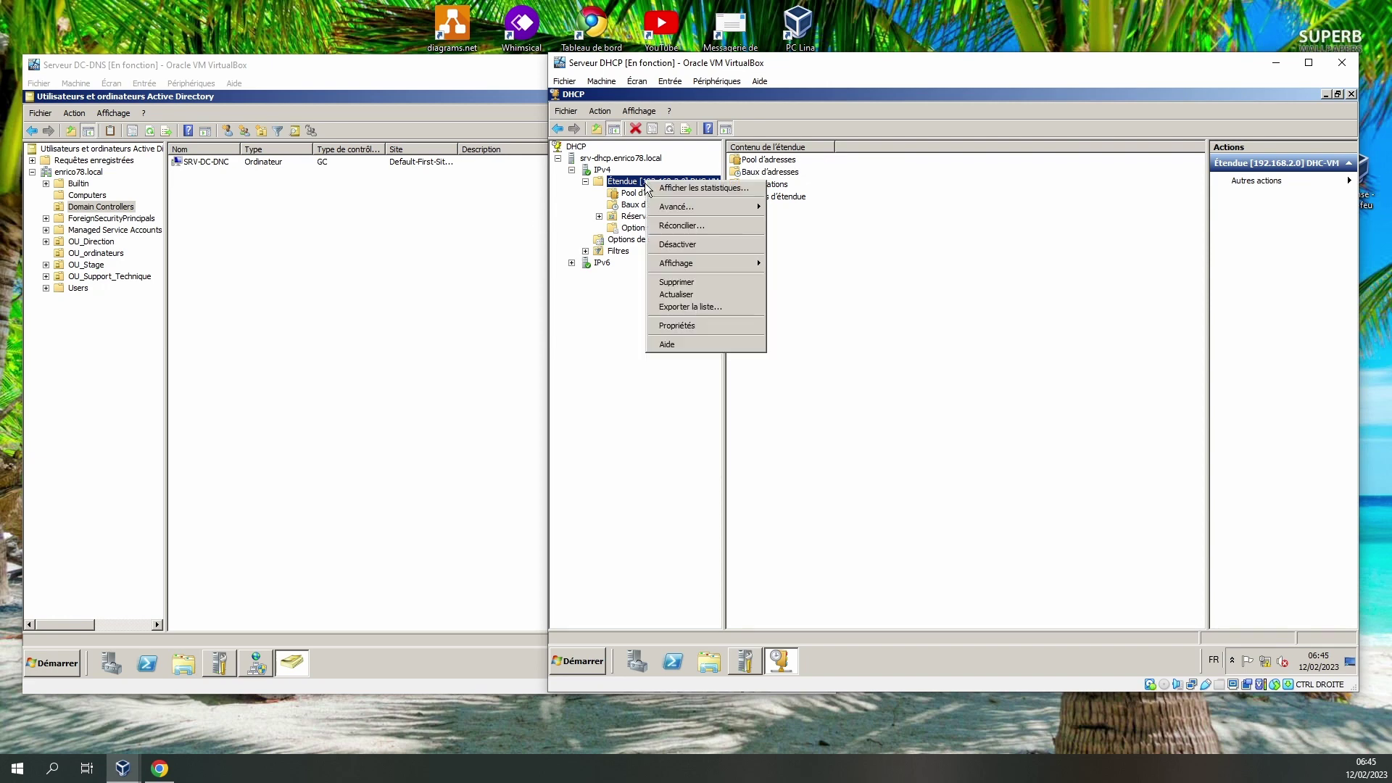
click(688, 282)
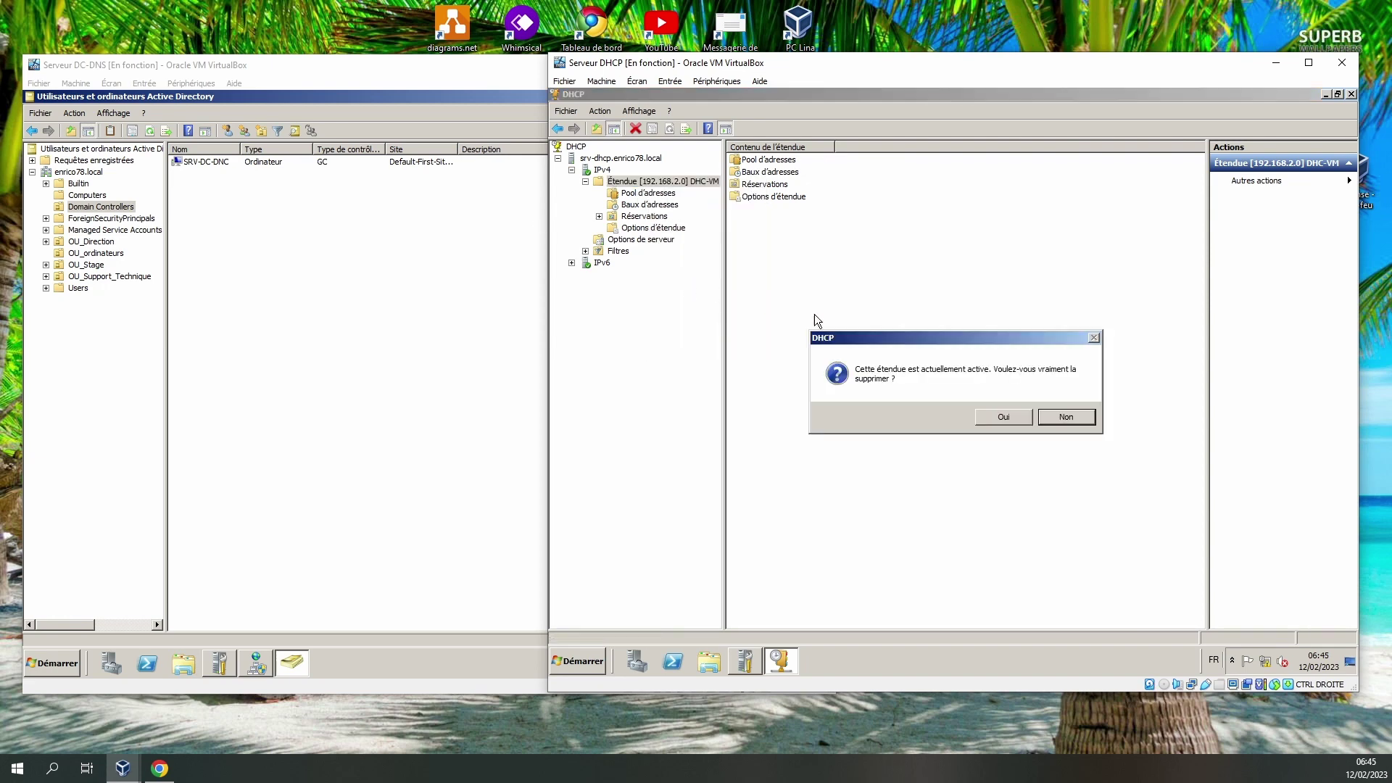
click(1007, 418)
click(1003, 416)
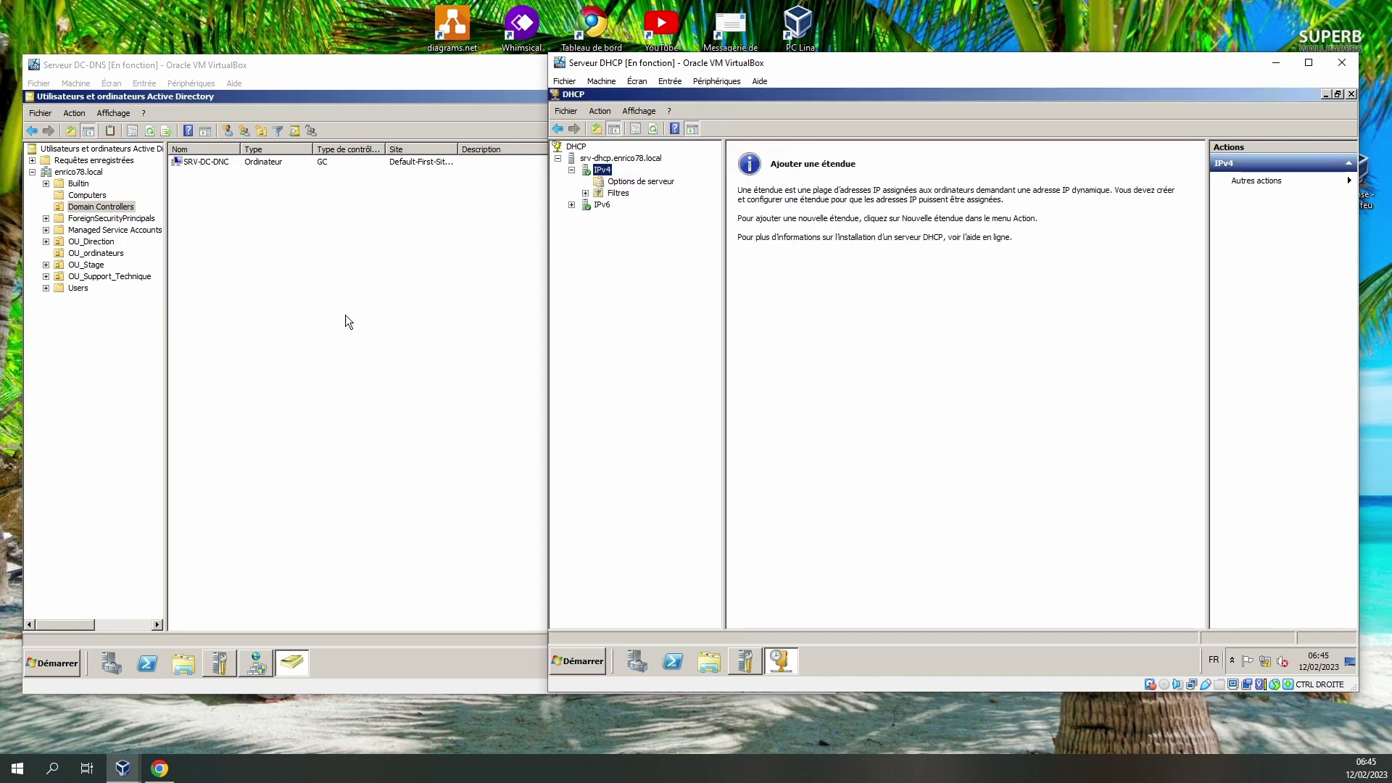
Expand the IPv6 and IPv4 filter branches and view the IPv4 server options.
click(572, 205)
click(585, 193)
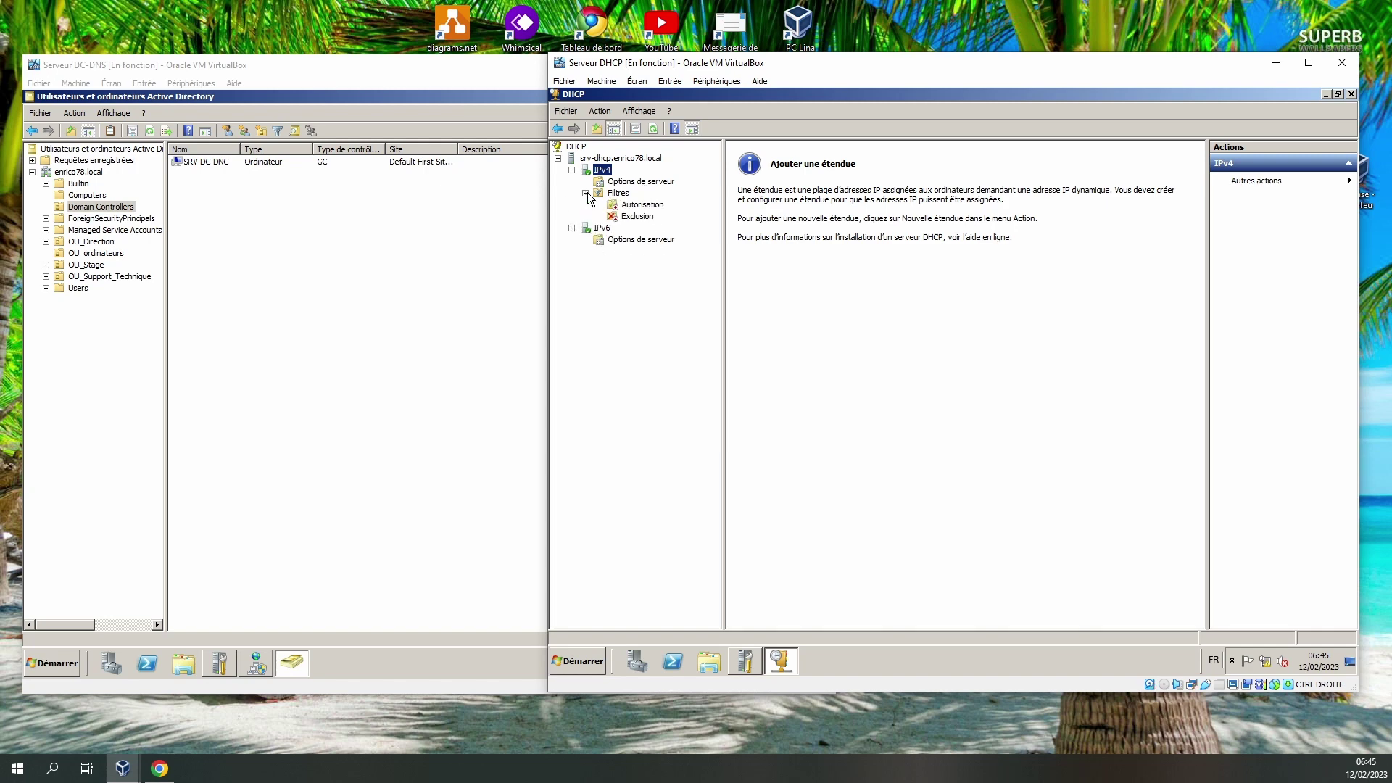
click(642, 216)
click(640, 183)
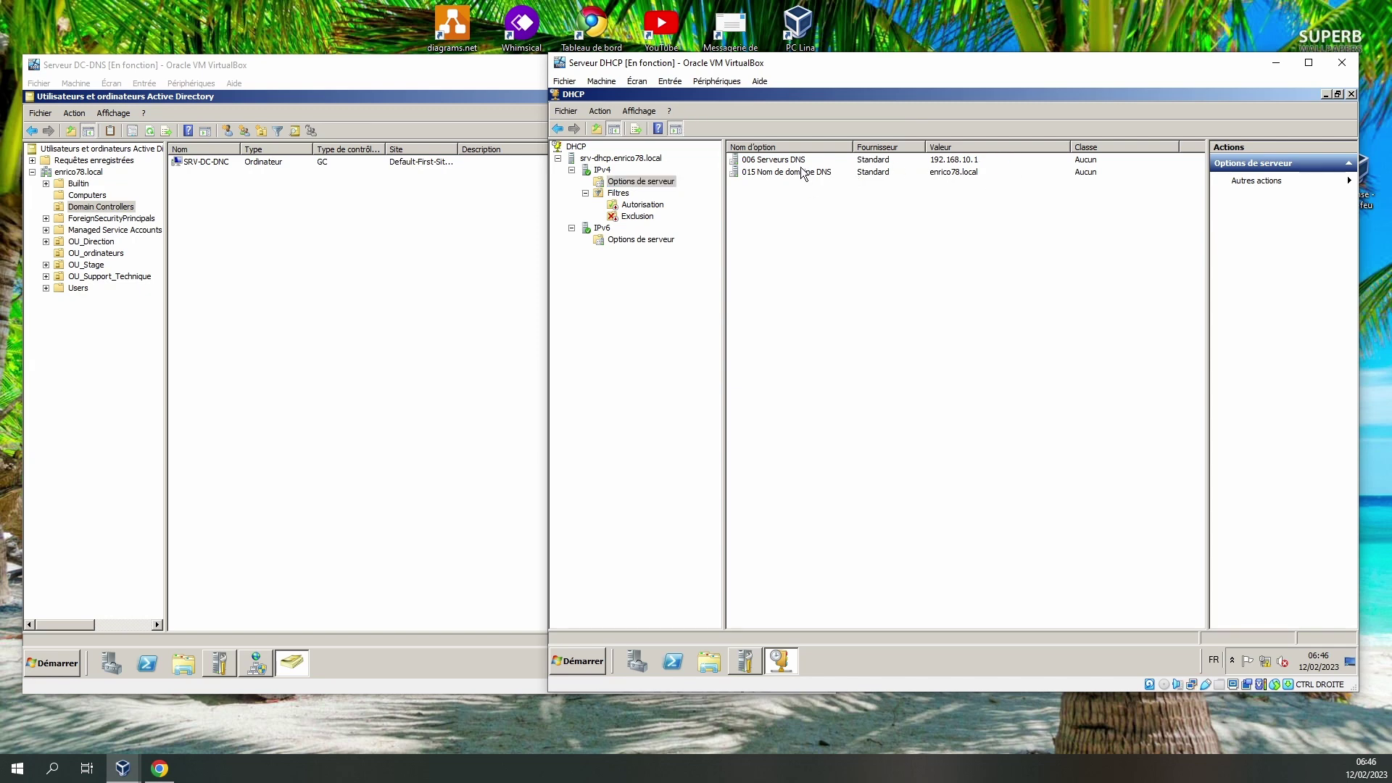
Review server options 015 DNS domain name and 006 DNS servers, then select IPv4.
click(803, 174)
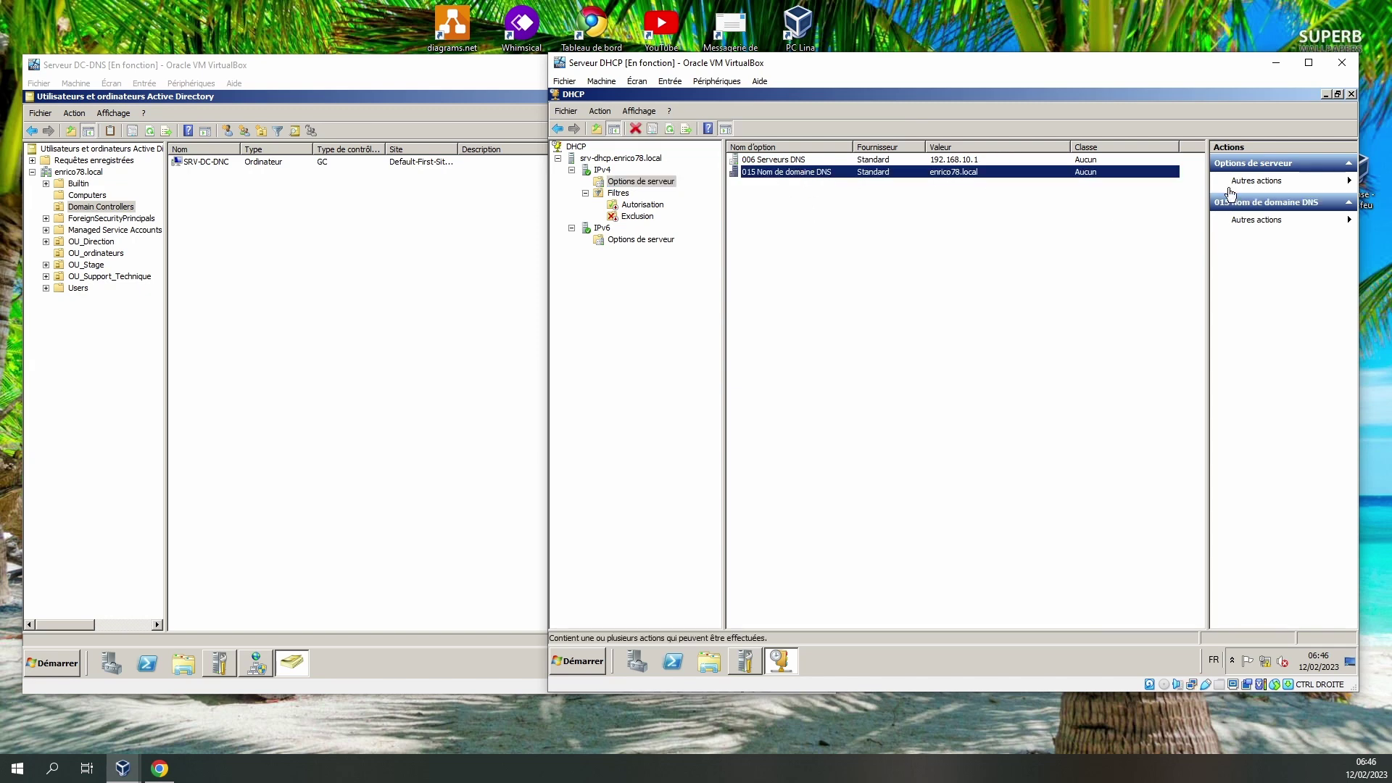
click(769, 162)
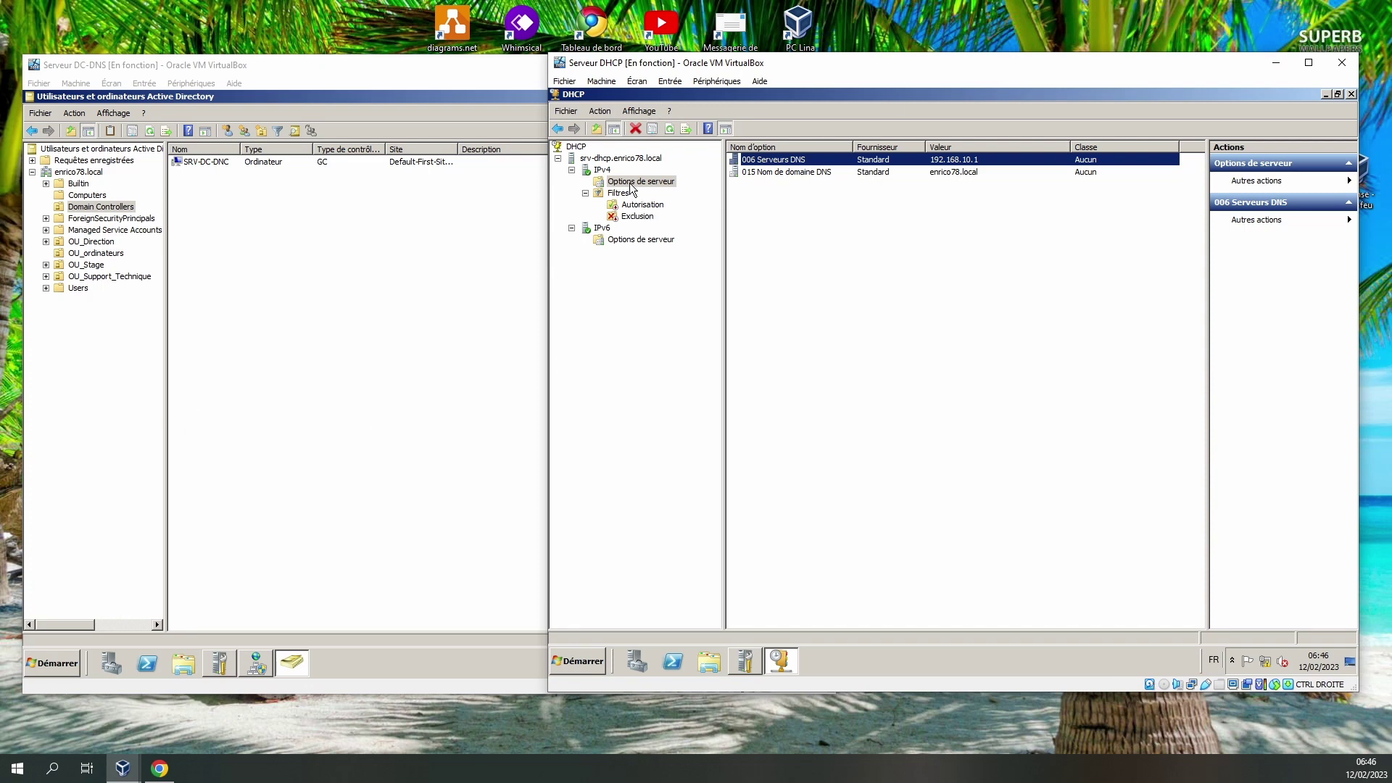
right_click(633, 188)
click(581, 350)
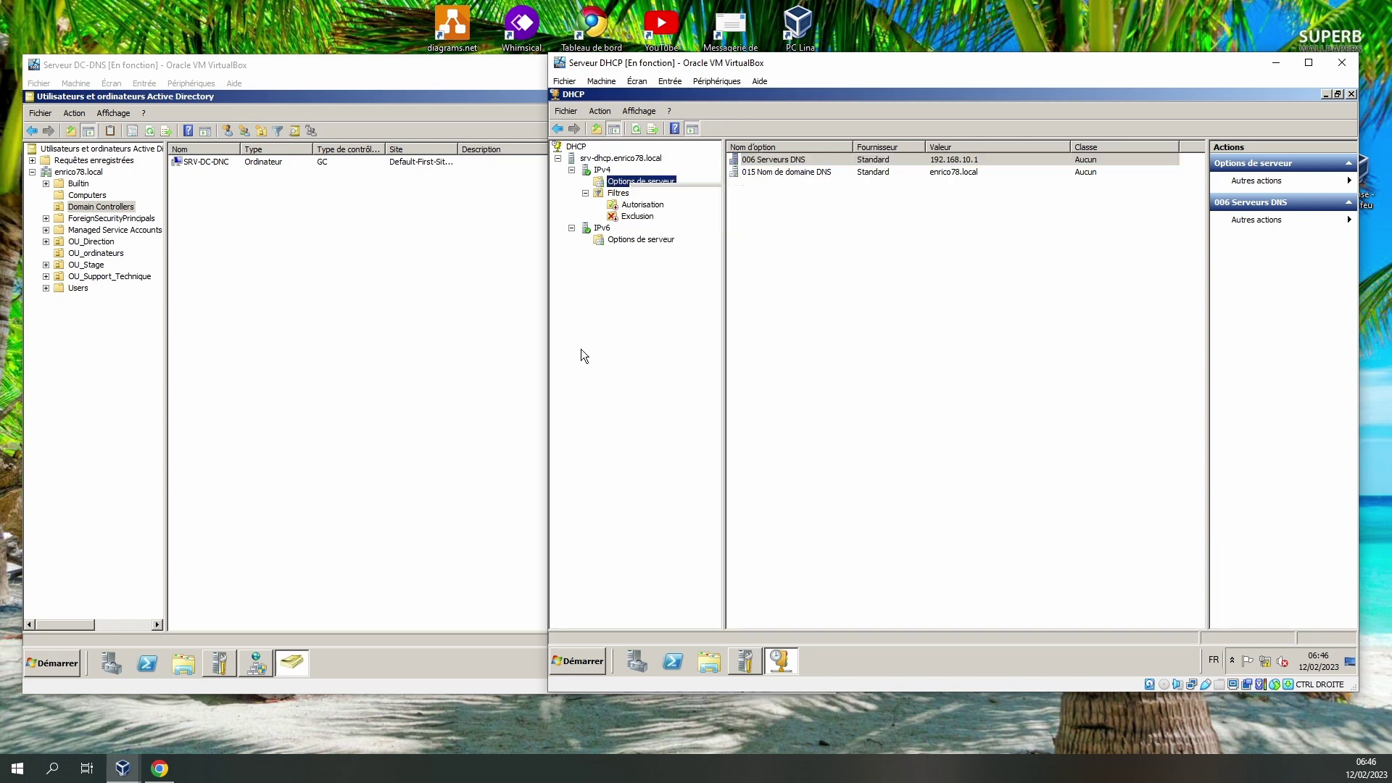
click(602, 170)
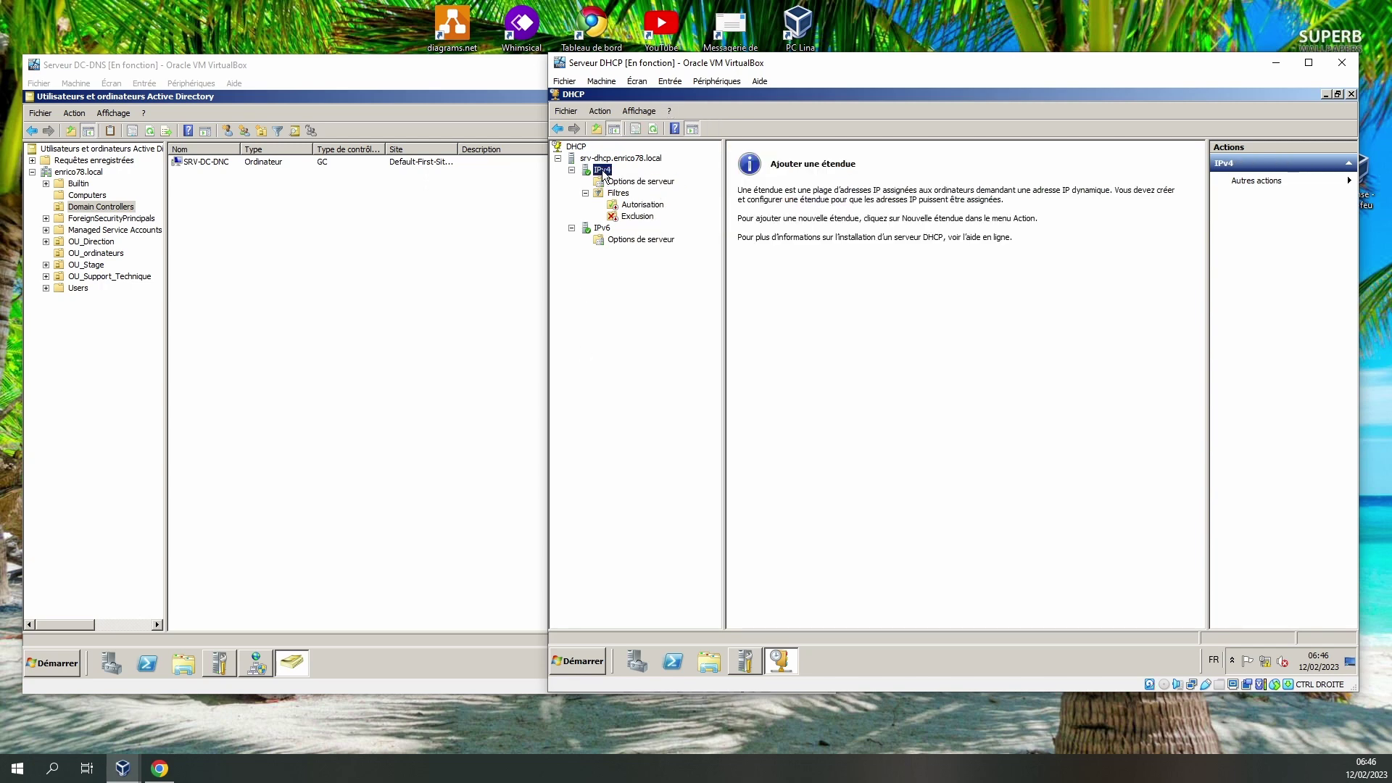
Create a new IPv4 scope named 'Support' and advance to the IP address range page.
right_click(601, 170)
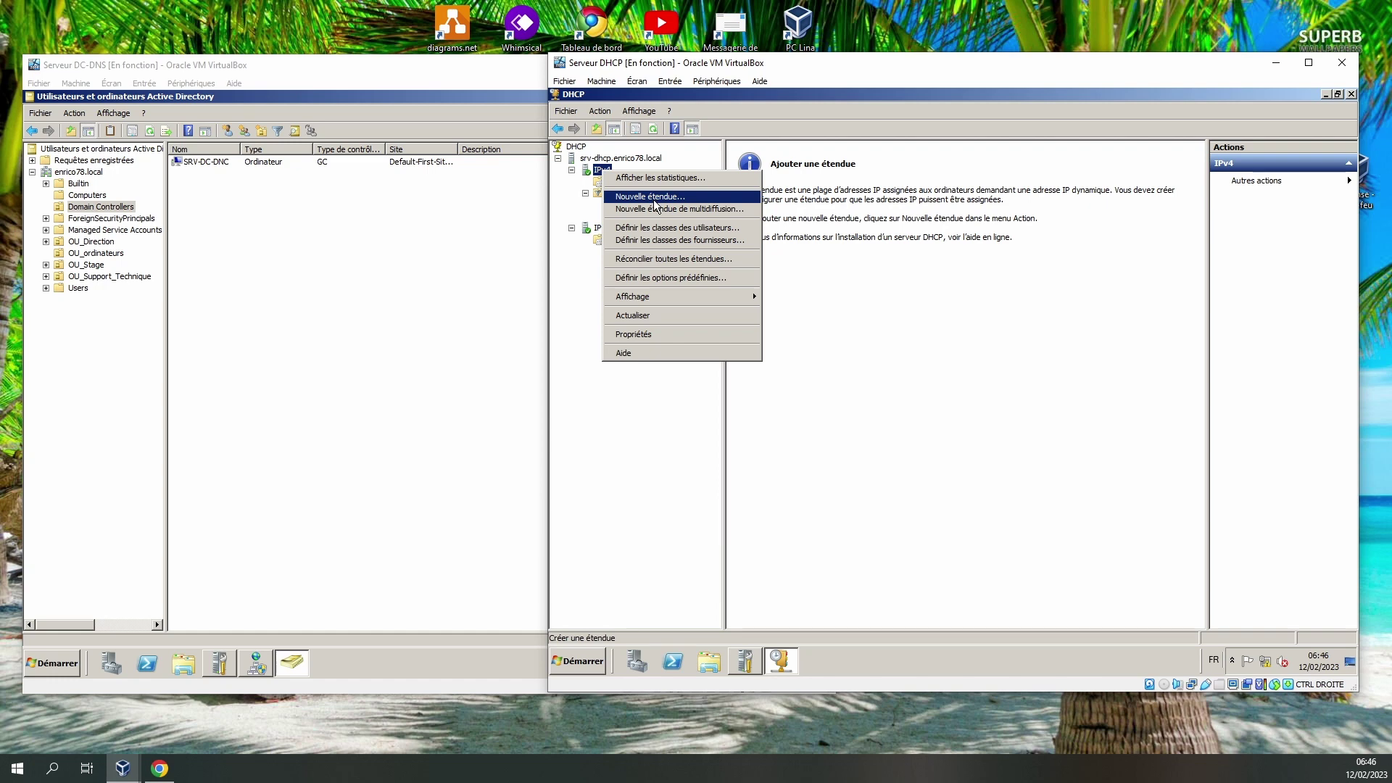
click(653, 197)
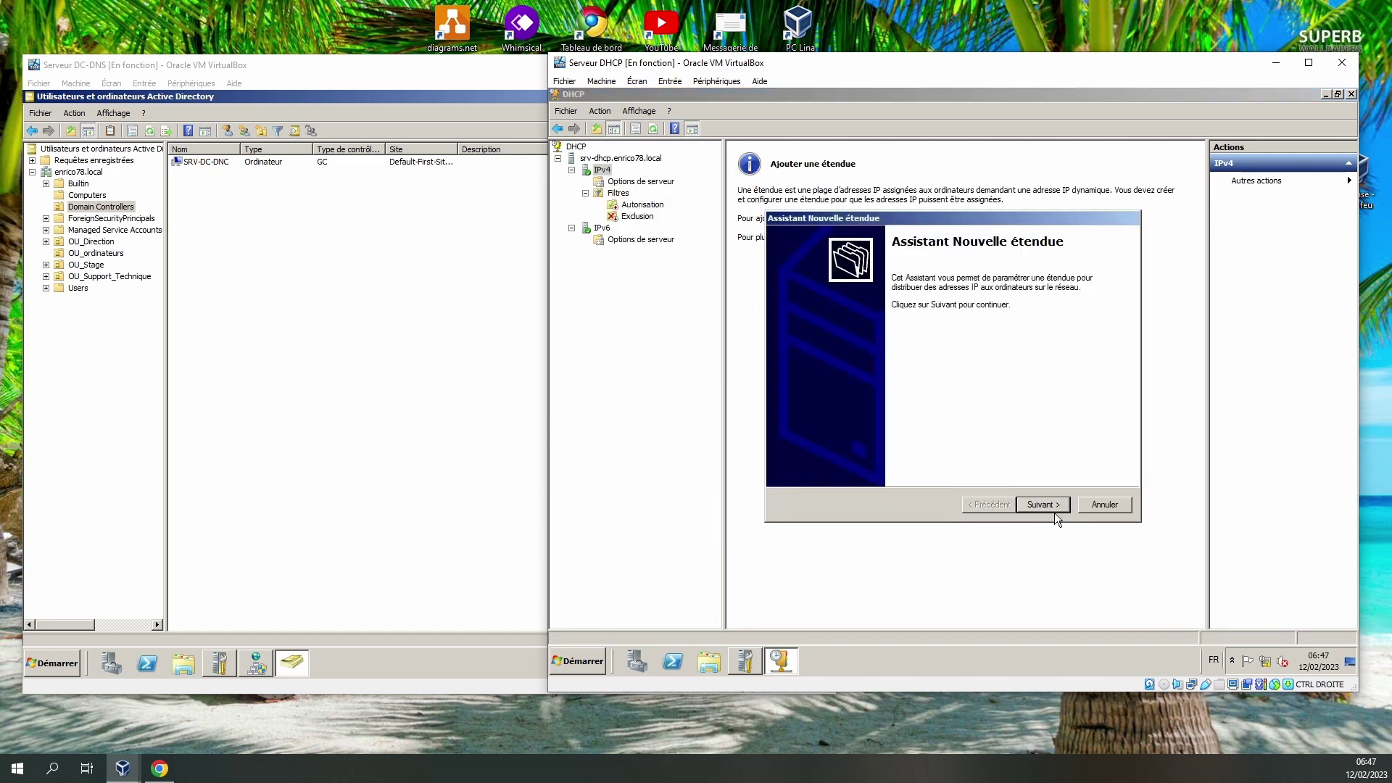
click(1048, 503)
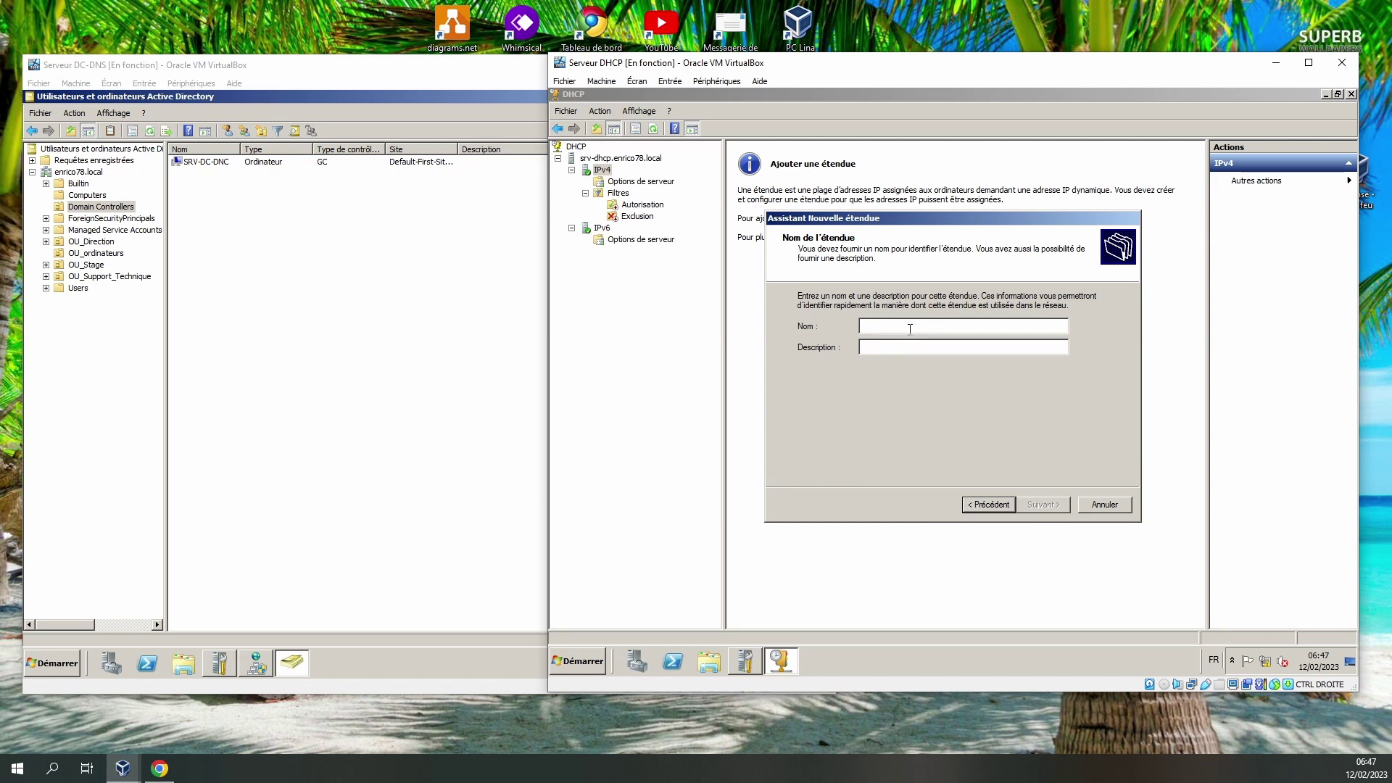
text(Support)
click(1042, 504)
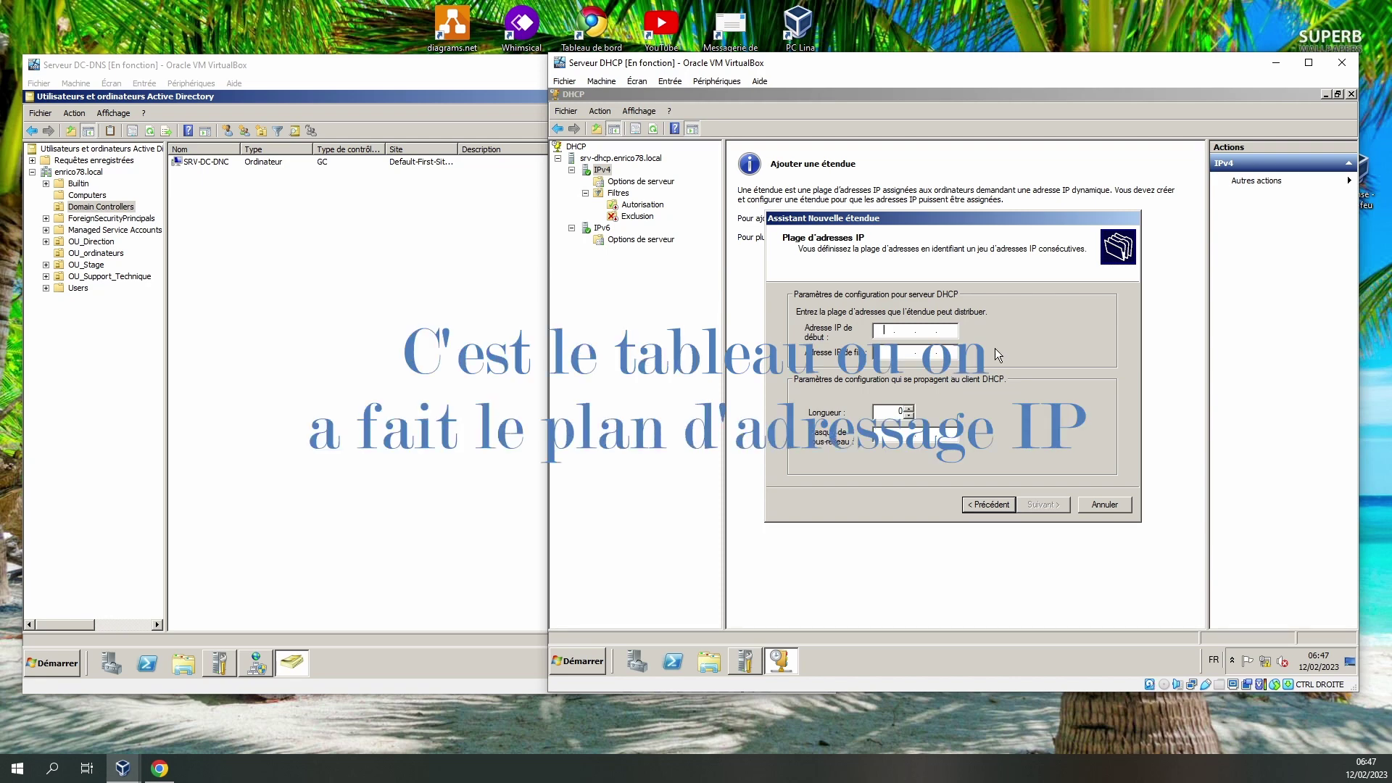
Enter the Support range 192.168.10.1 to 192.168.10.30, then bring up the Whimsical addressing diagram.
click(894, 332)
text(1)
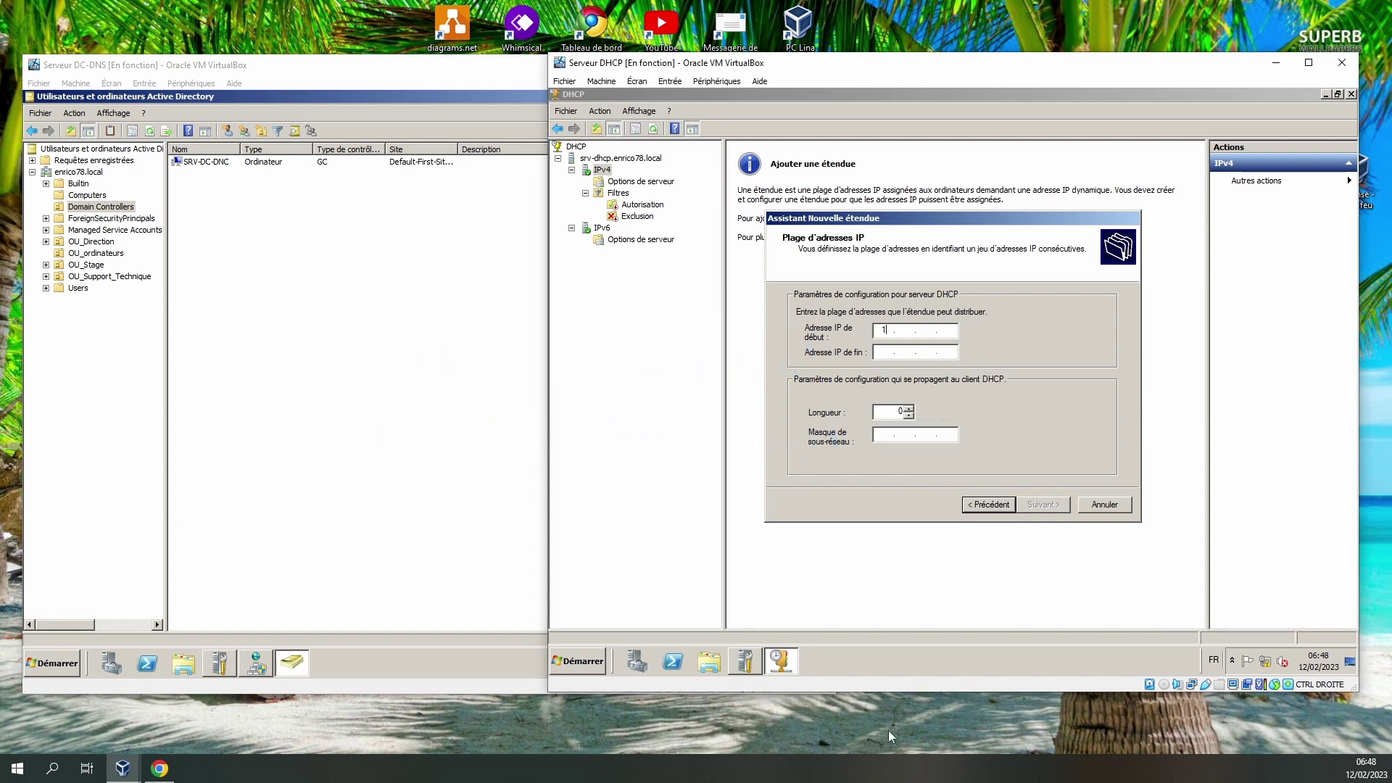
text(92 . 168 . 10 . 1)
key(Tab)
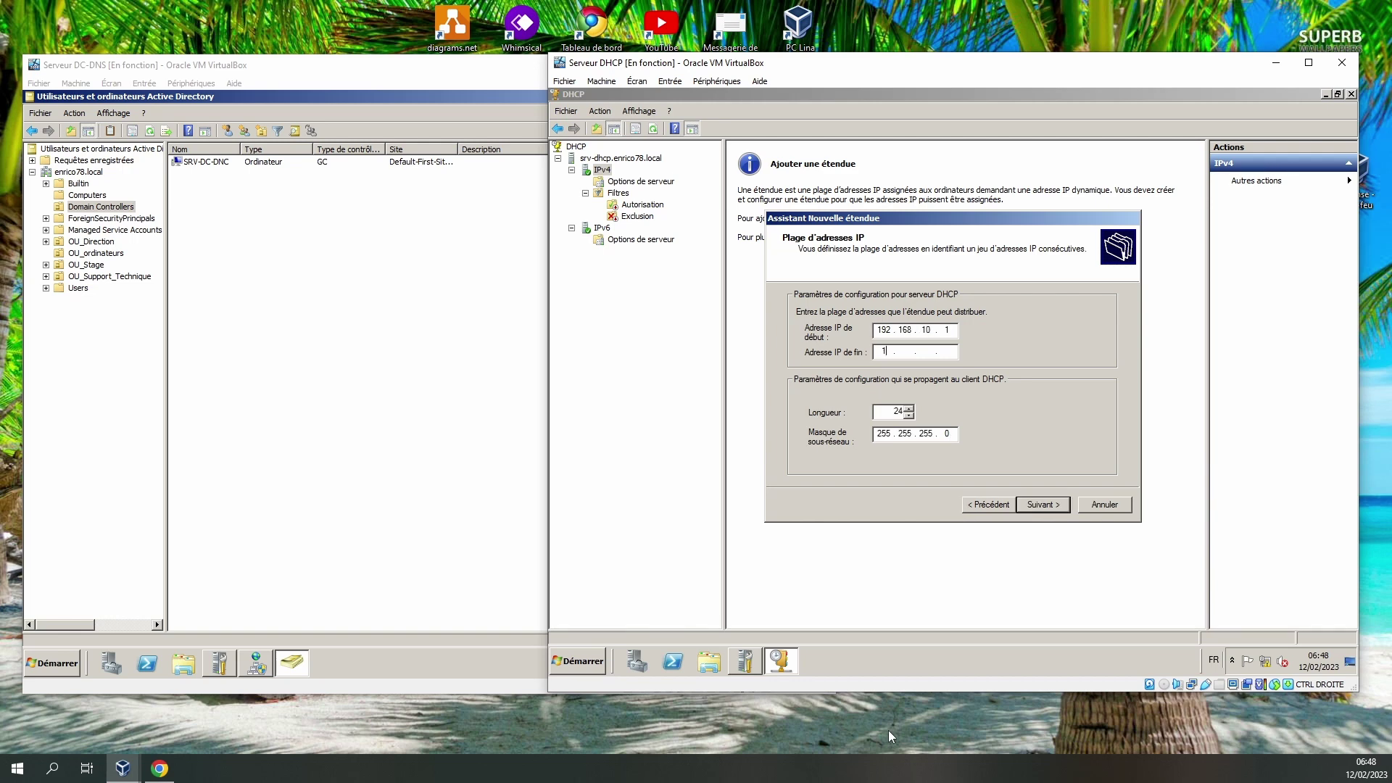
text(192 . 168 . 10 . 30)
click(160, 768)
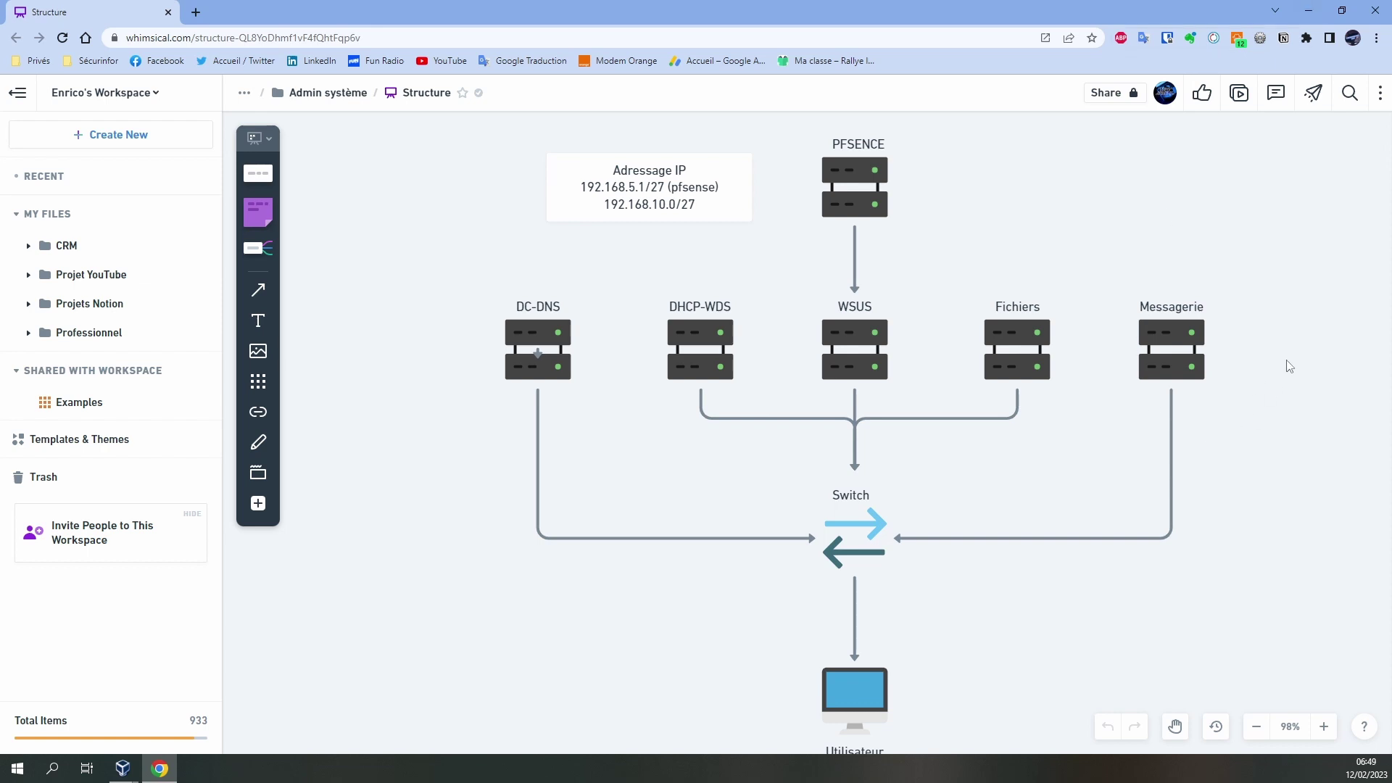
Minimise the Whimsical diagram in Chrome to return to the VirtualBox windows.
click(1308, 11)
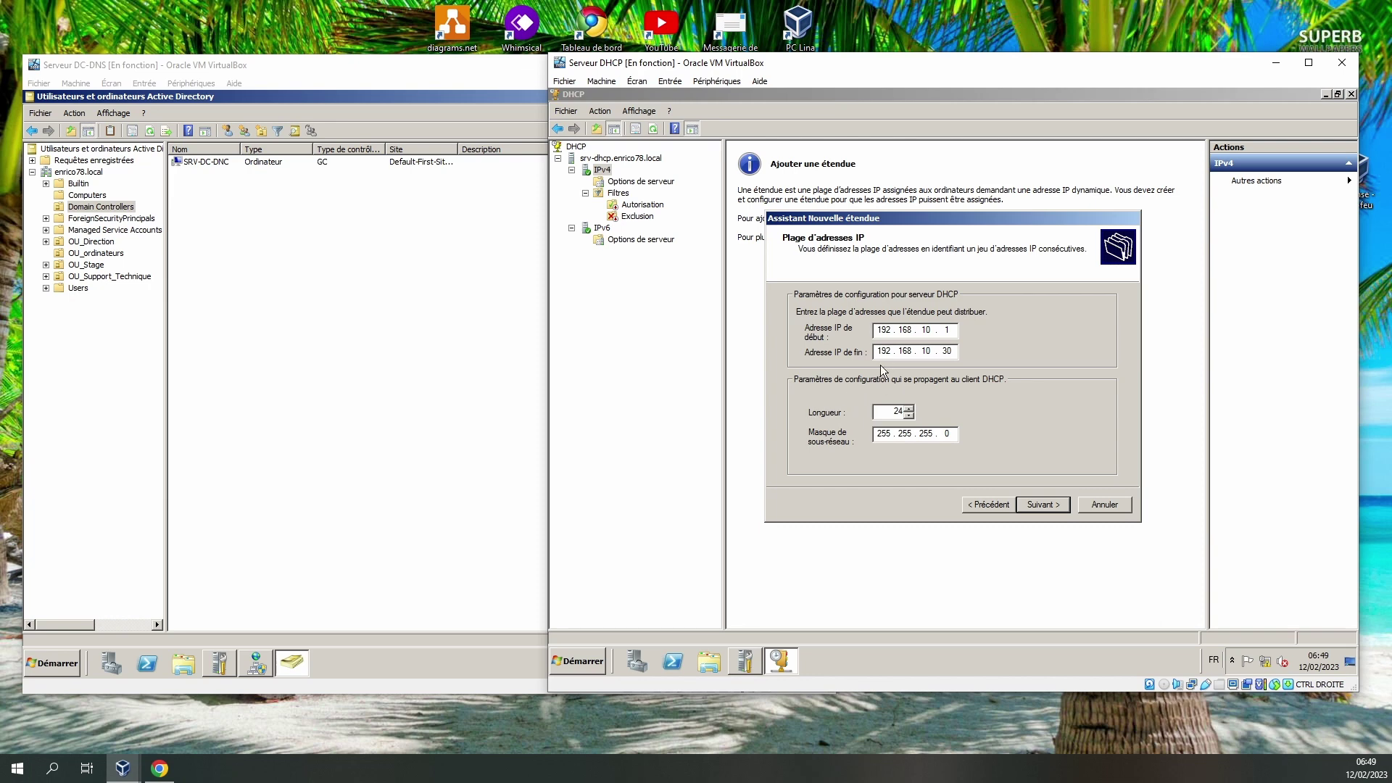
Set the Support scope's subnet mask to 255.255.255.224 and continue to the exclusions page.
click(909, 409)
click(909, 409)
click(909, 409)
click(909, 416)
click(909, 416)
click(909, 415)
click(946, 434)
text(224)
click(1051, 509)
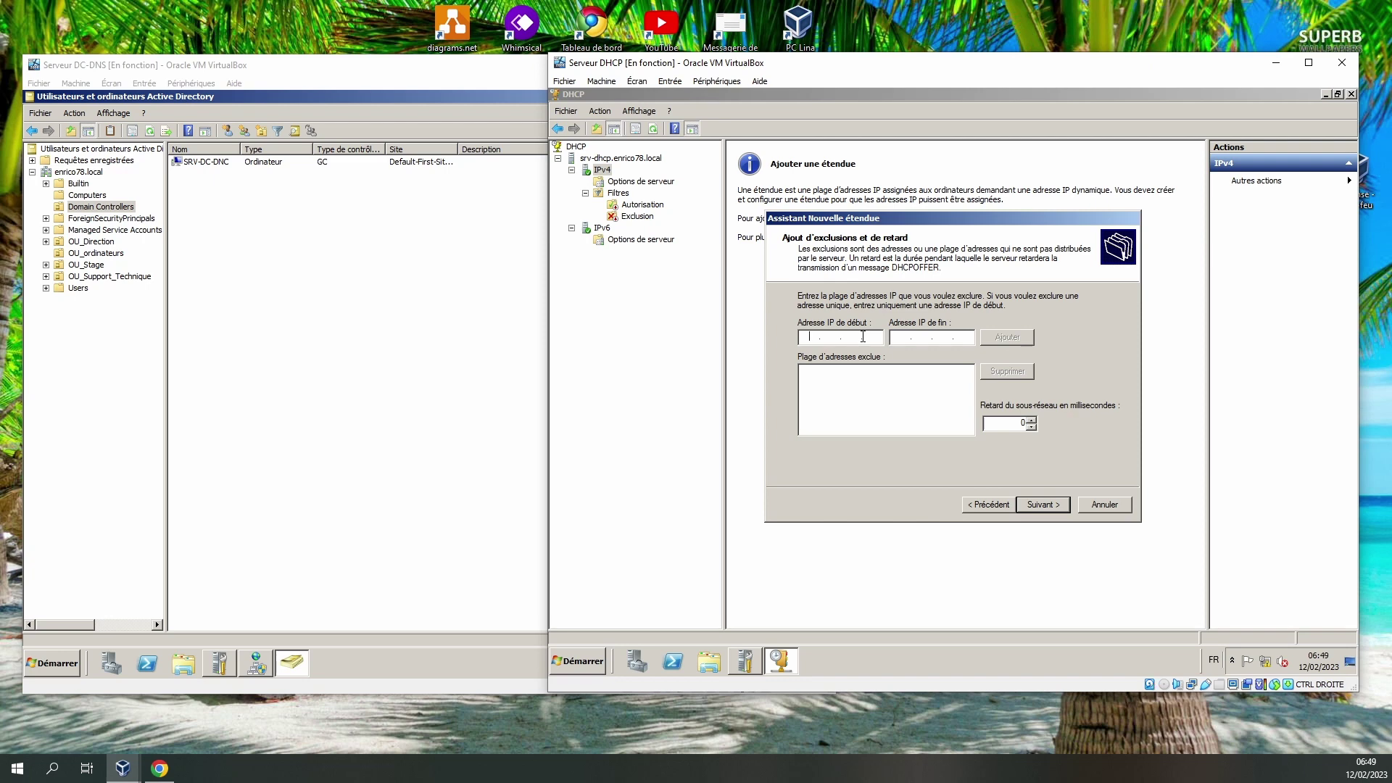
Add the exclusion range 192.168.10.1–192.168.10.10 and continue to the lease duration page.
text(192.168.10.119)
key(BackSpace)
key(BackSpace)
click(903, 338)
text(192 . 168 . 10 . 10)
click(987, 338)
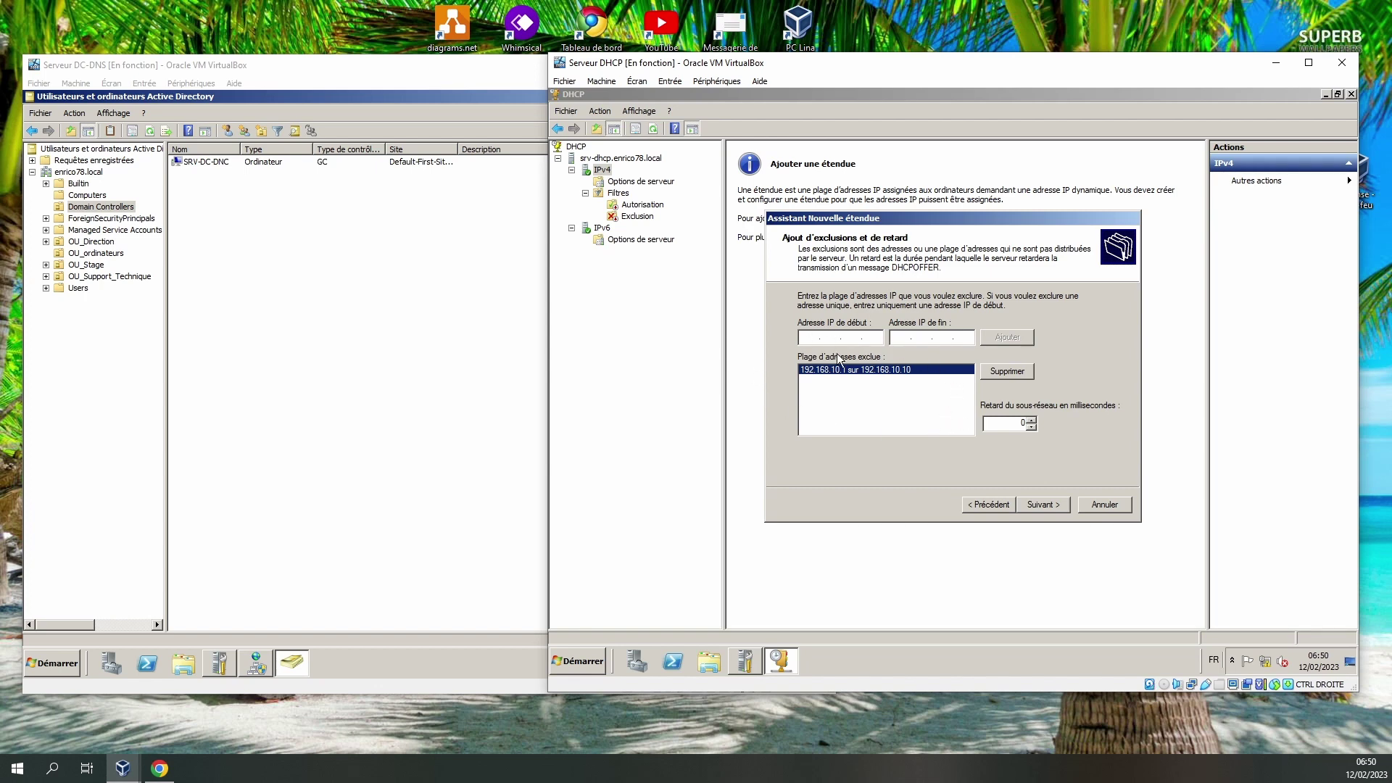
click(1047, 505)
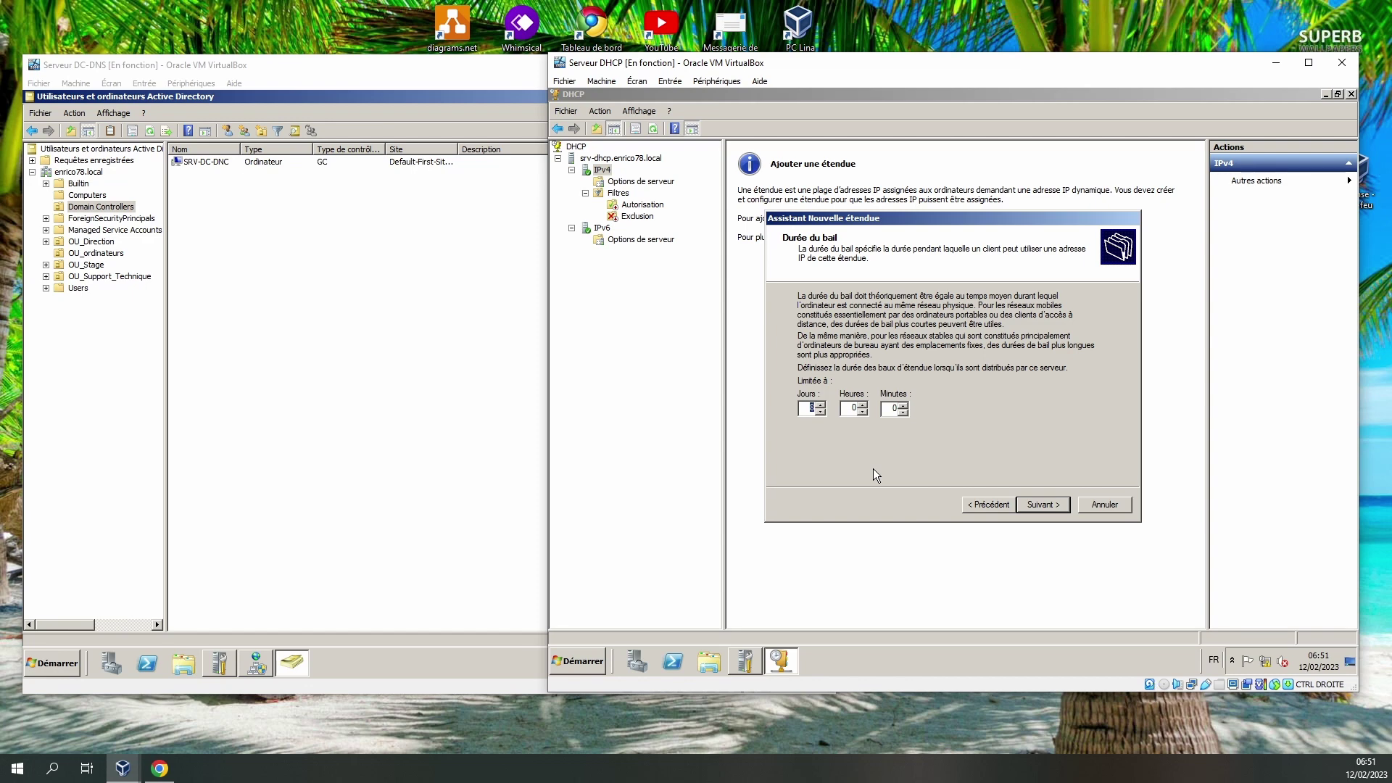
Accept the default 8-day lease duration and continue.
click(1055, 512)
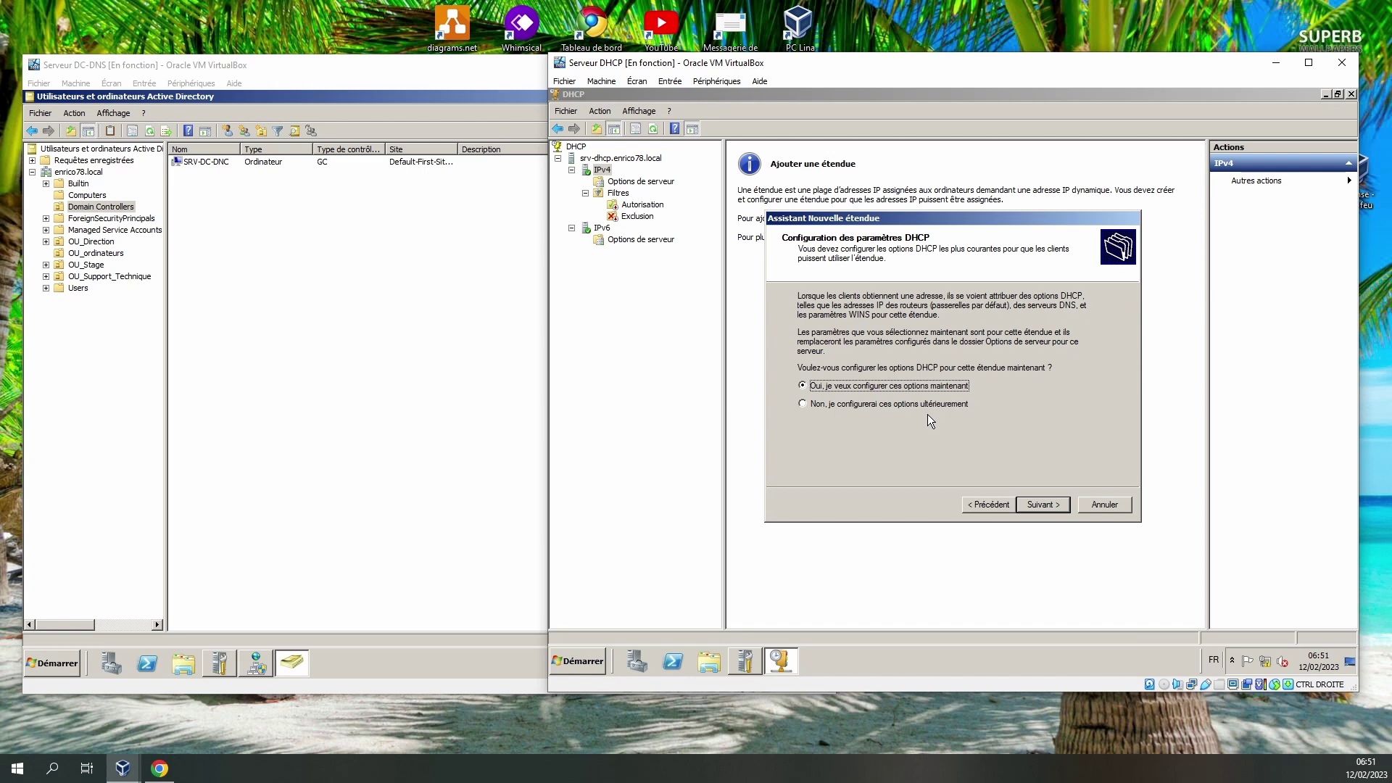
Return to the Routeur step and enter 192.168.10.3 as the default gateway IP address.
click(1039, 504)
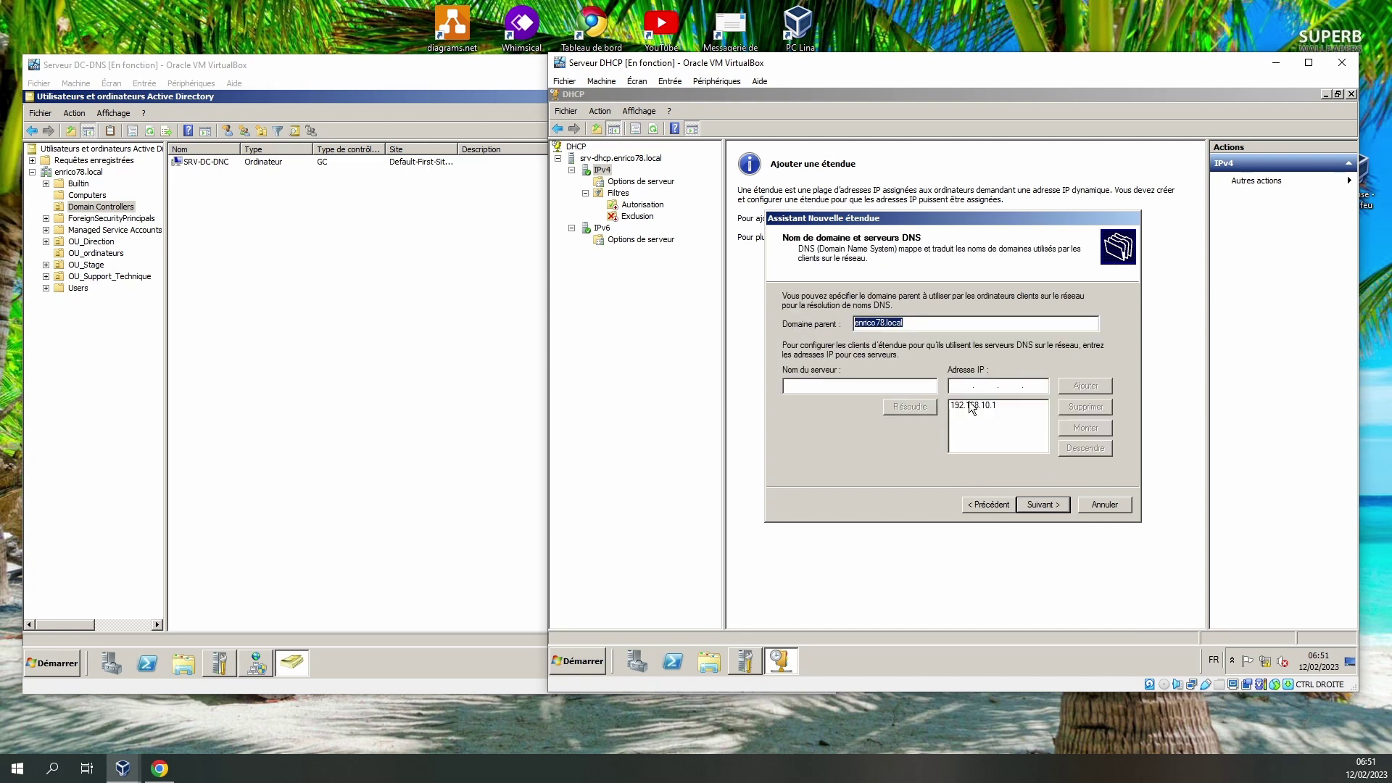
click(976, 503)
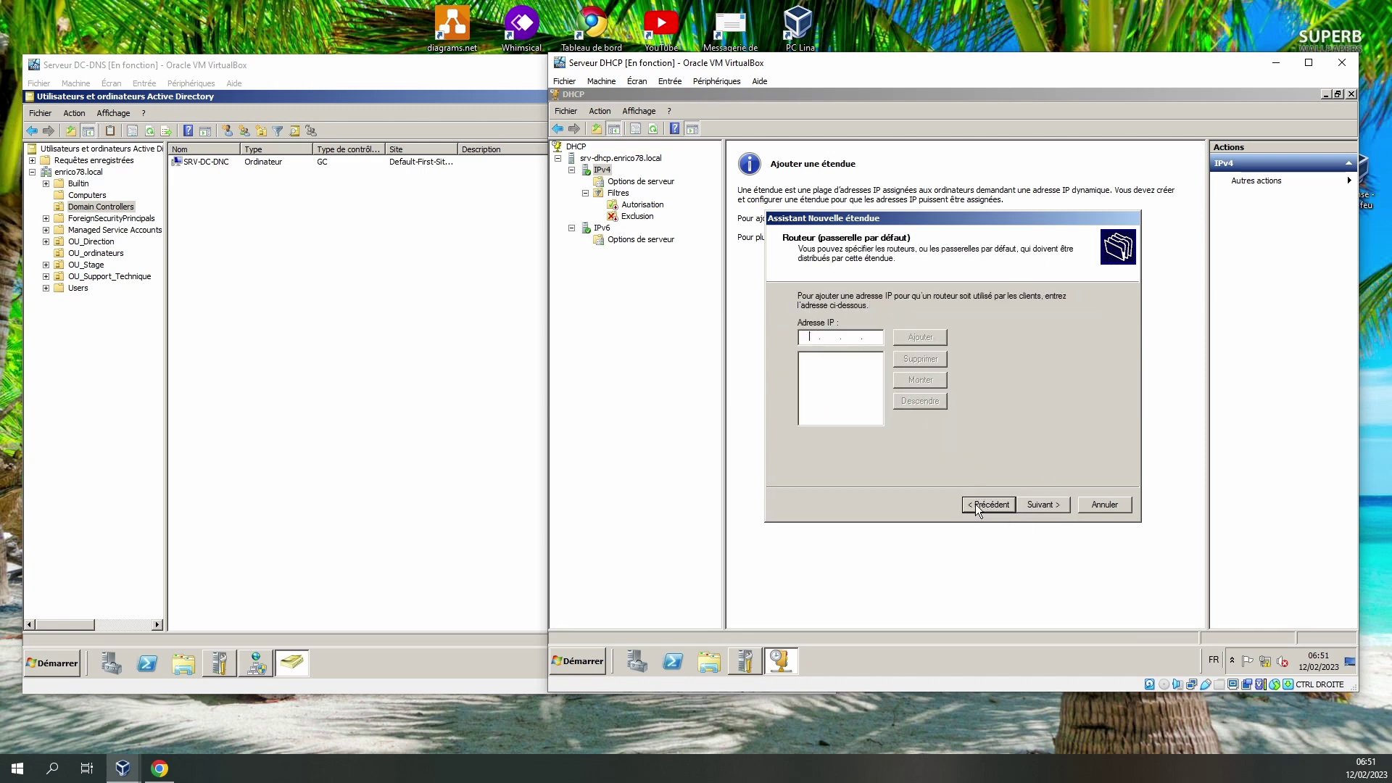
click(995, 511)
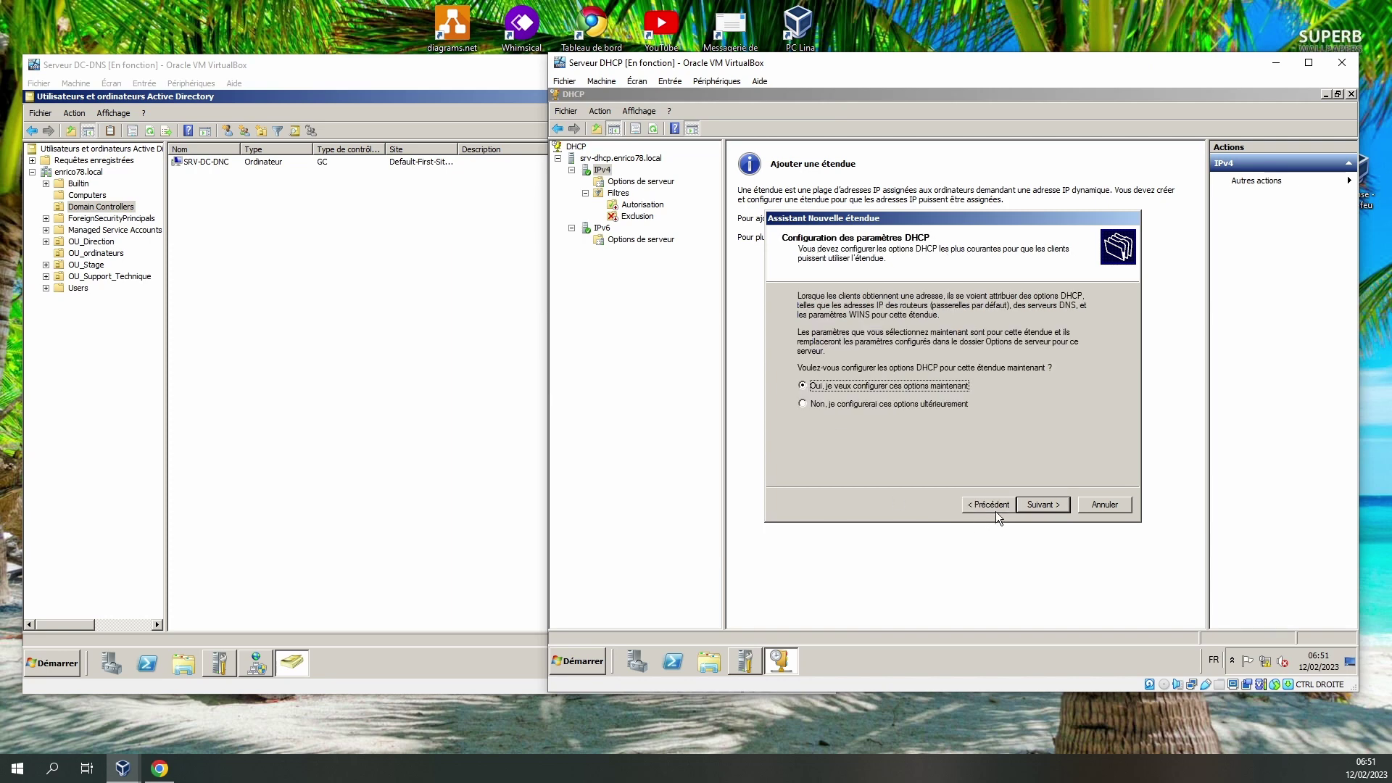
click(1044, 505)
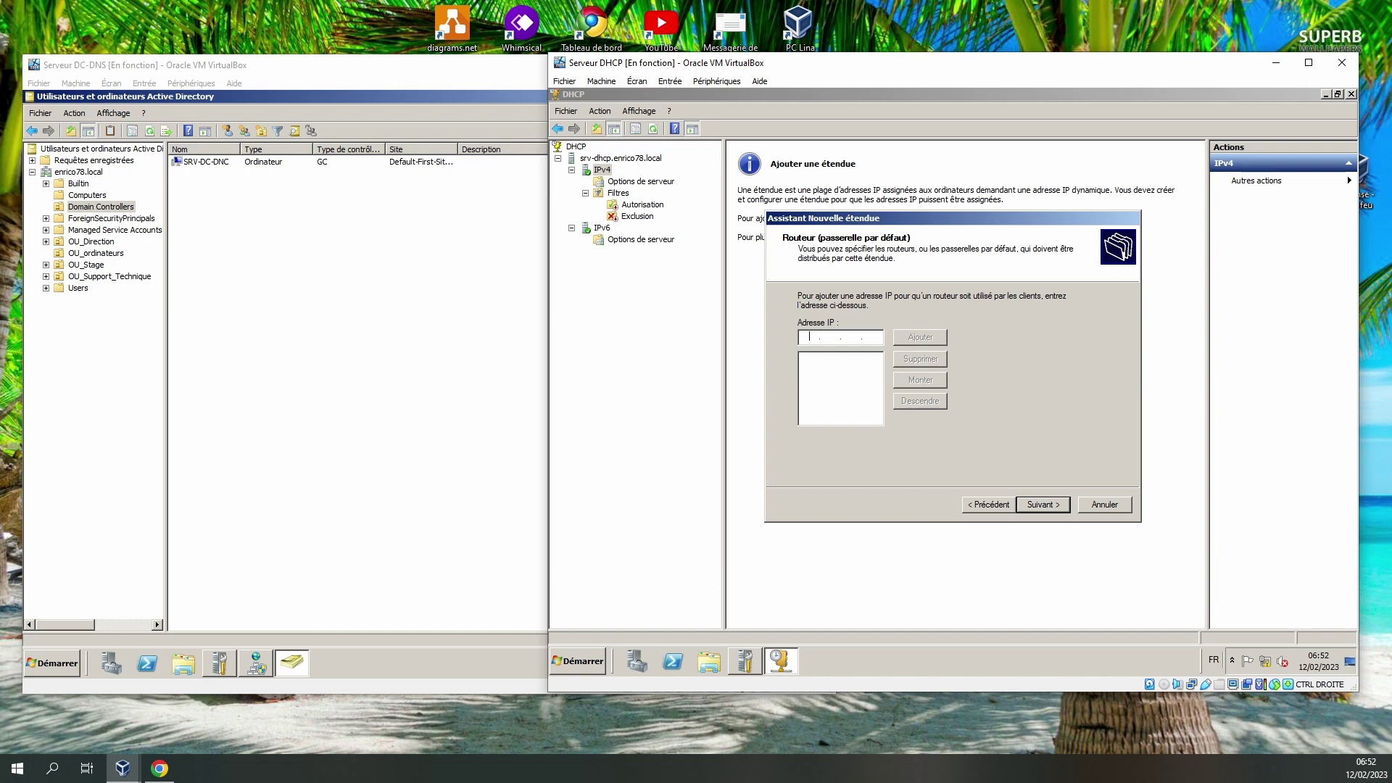
text(192 . 168 . 10 . 3)
Add router 192.168.10.3 to the scope and set SRV-DHCP's own IPv4 gateway to 192.168.10.3.
click(915, 336)
click(744, 664)
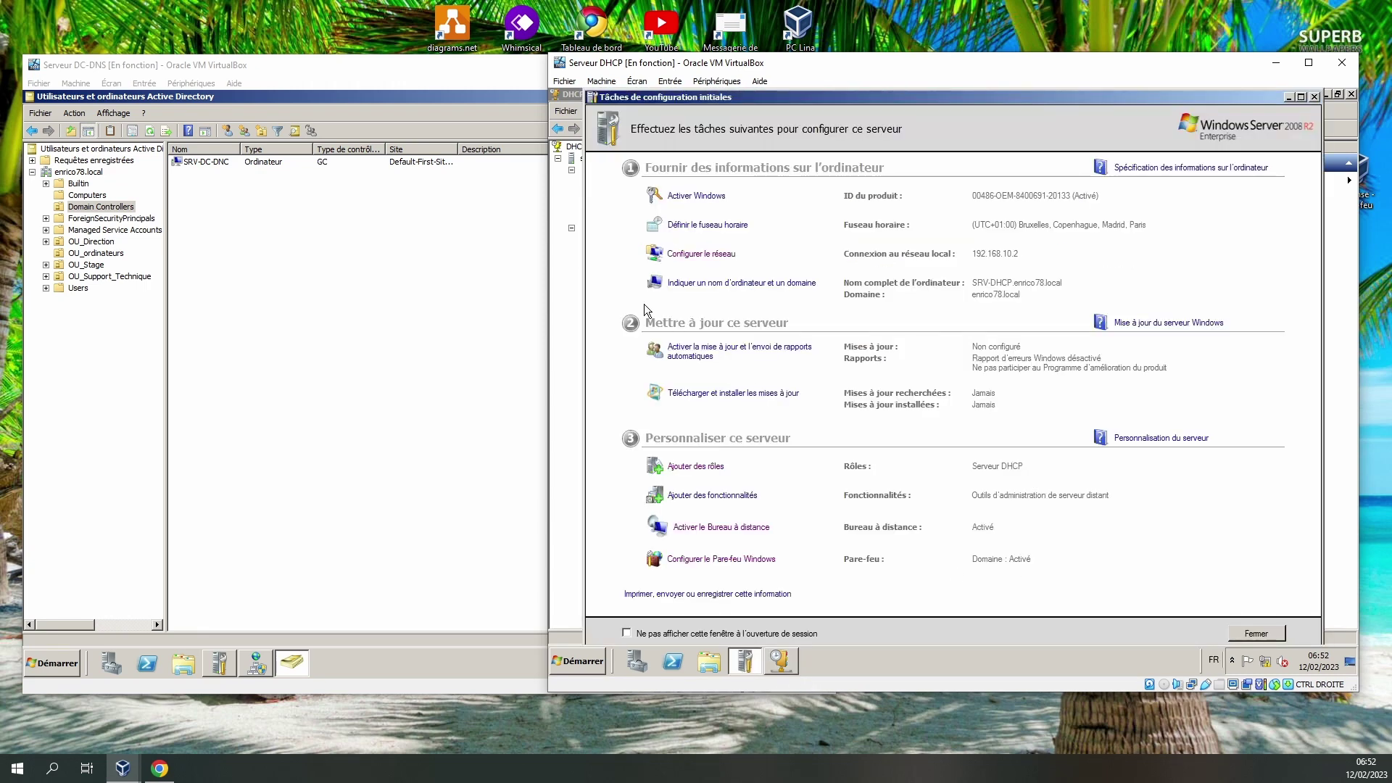
click(717, 256)
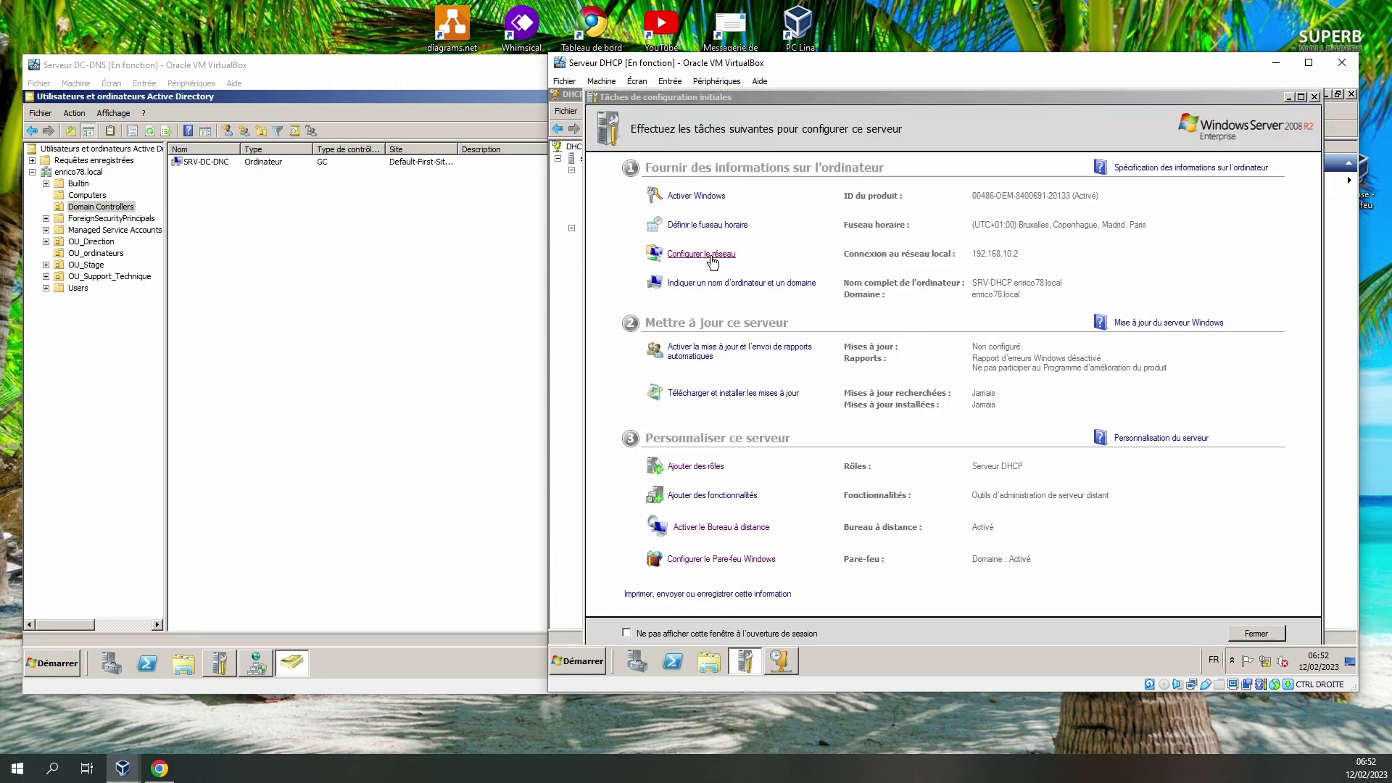
right_click(693, 240)
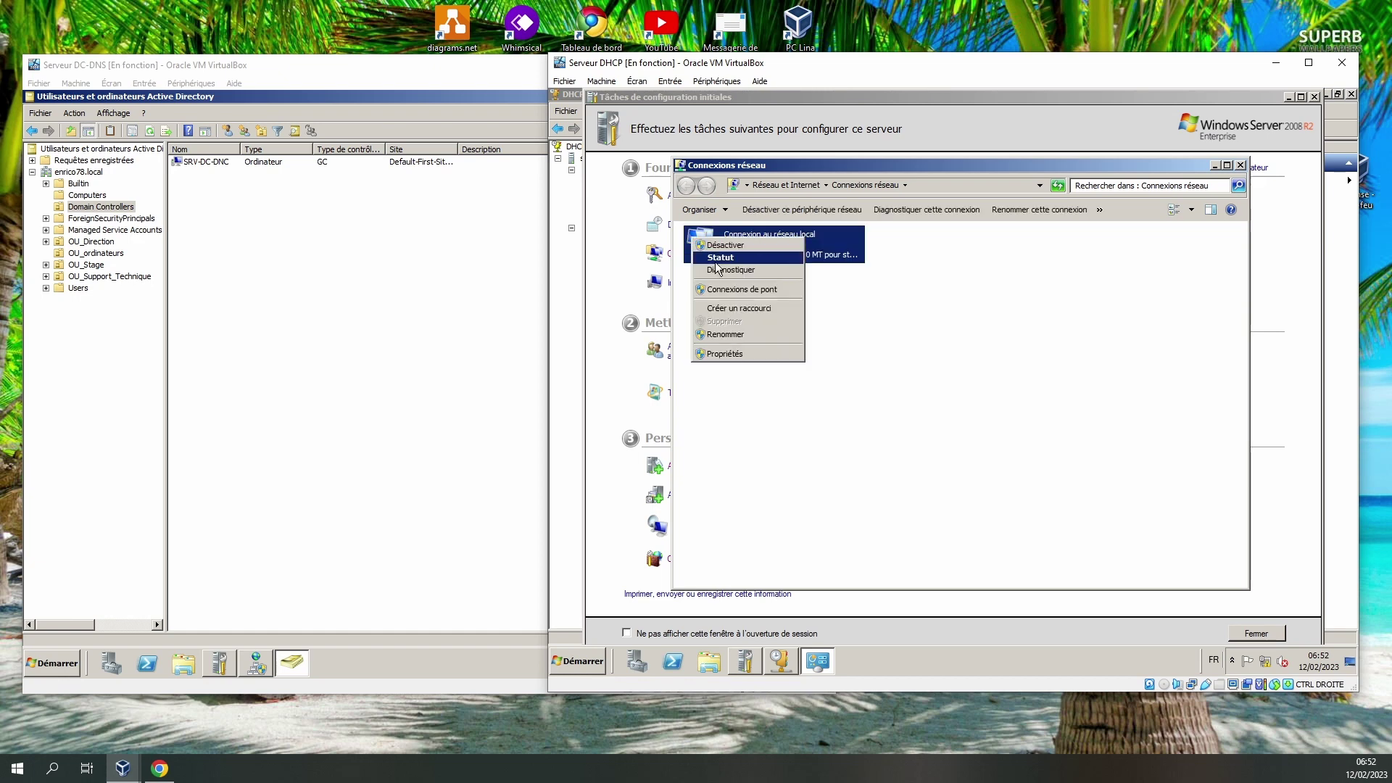
click(721, 354)
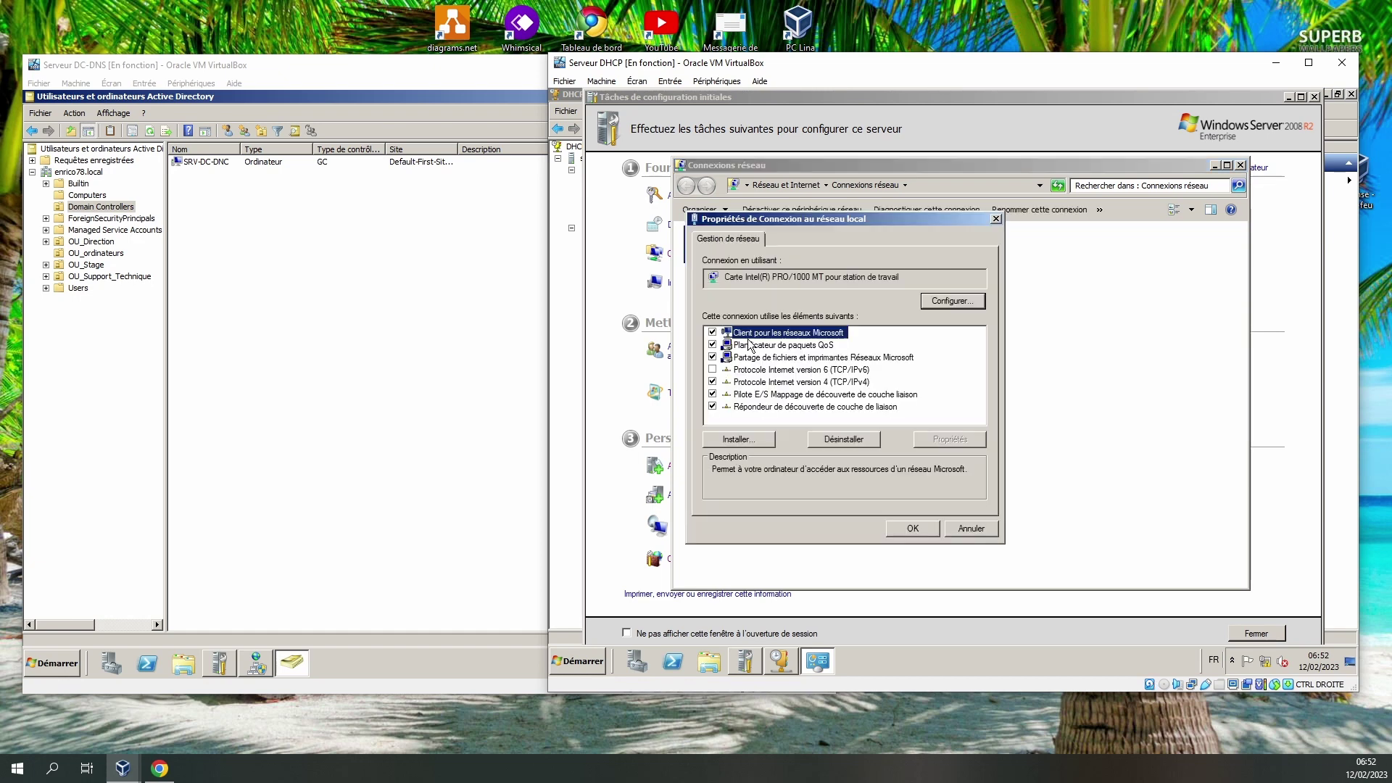
double_click(773, 390)
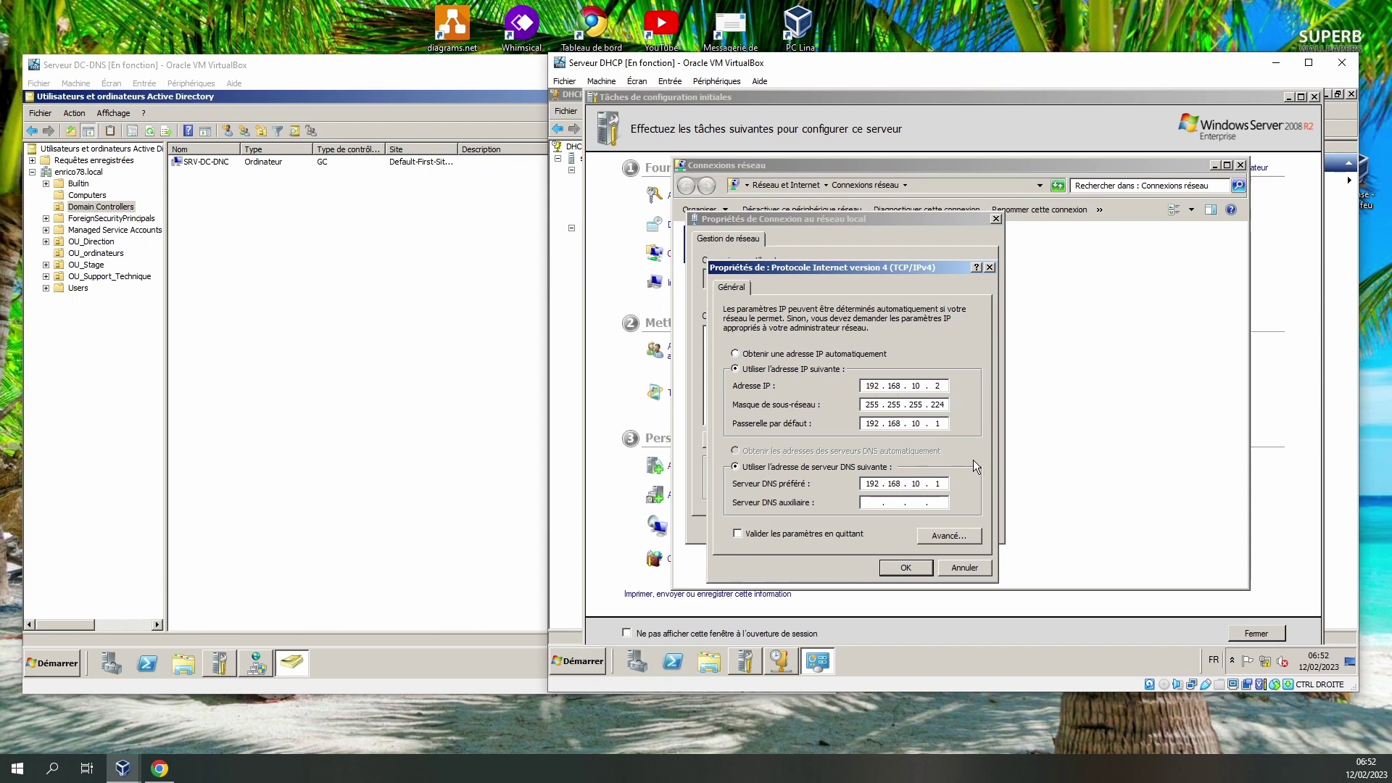
text(3)
click(159, 768)
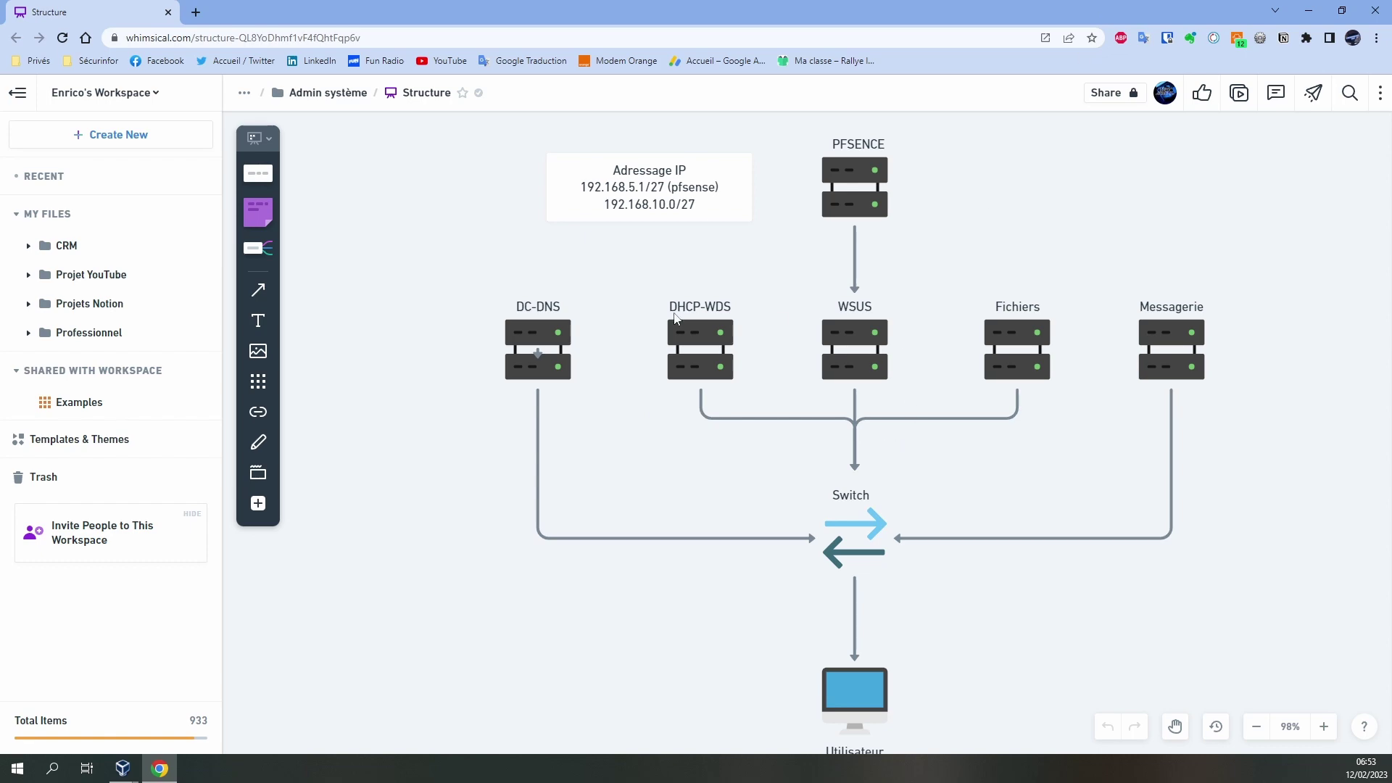
click(1323, 12)
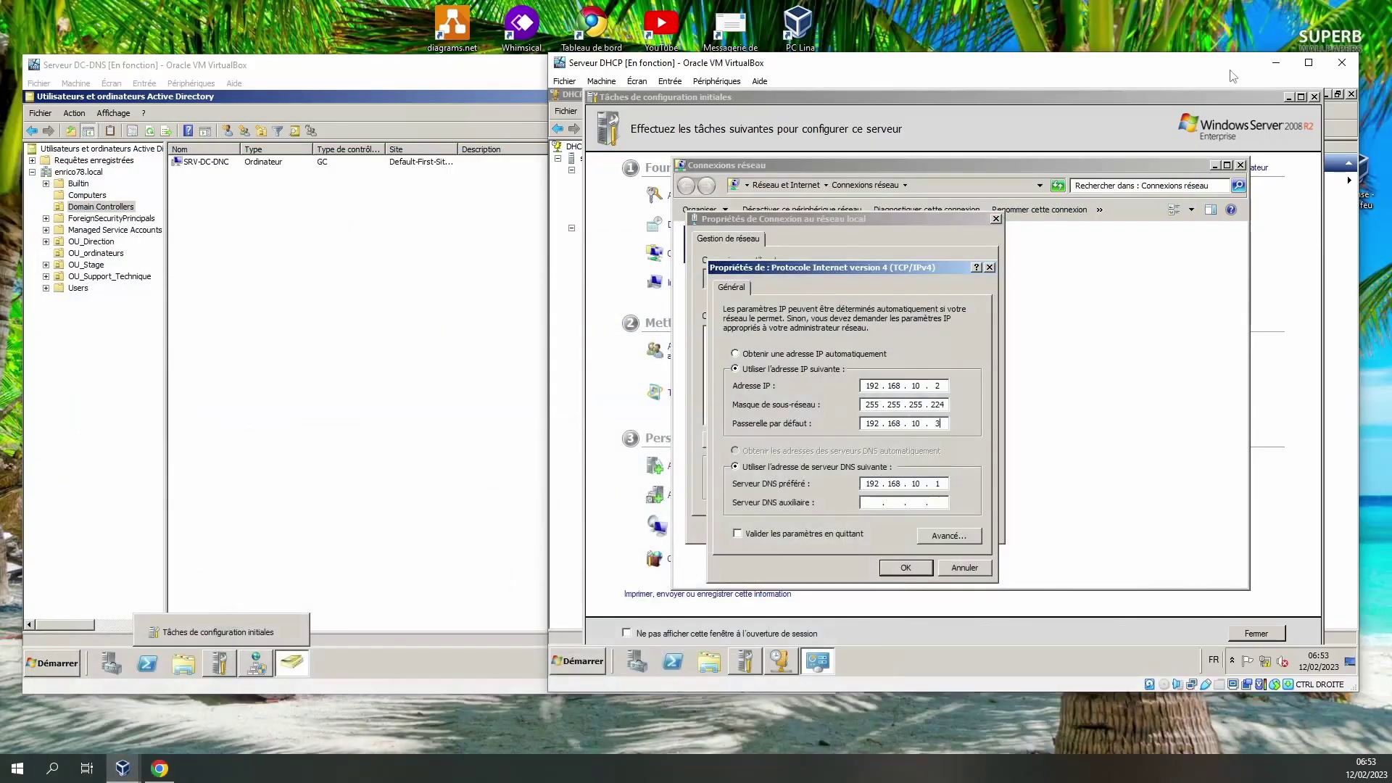
click(906, 567)
click(913, 528)
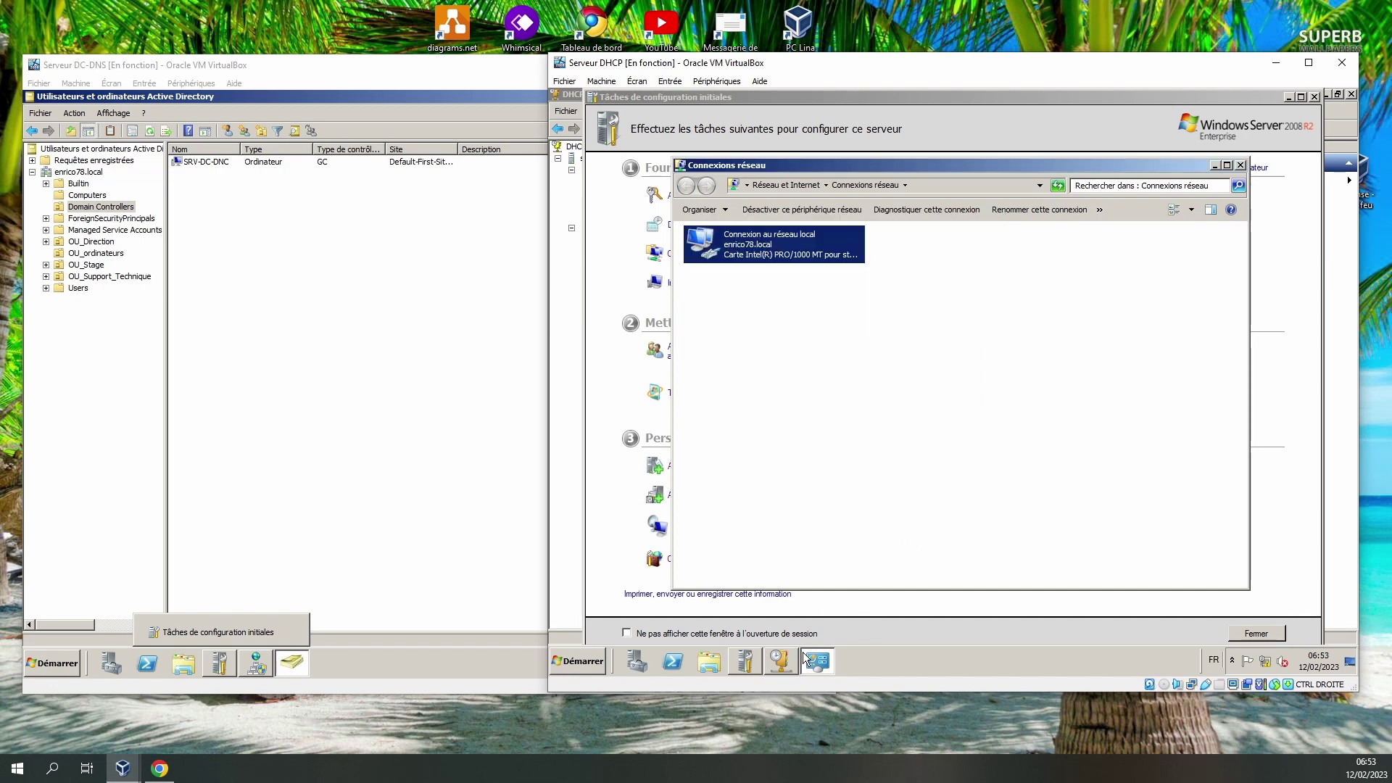
click(783, 663)
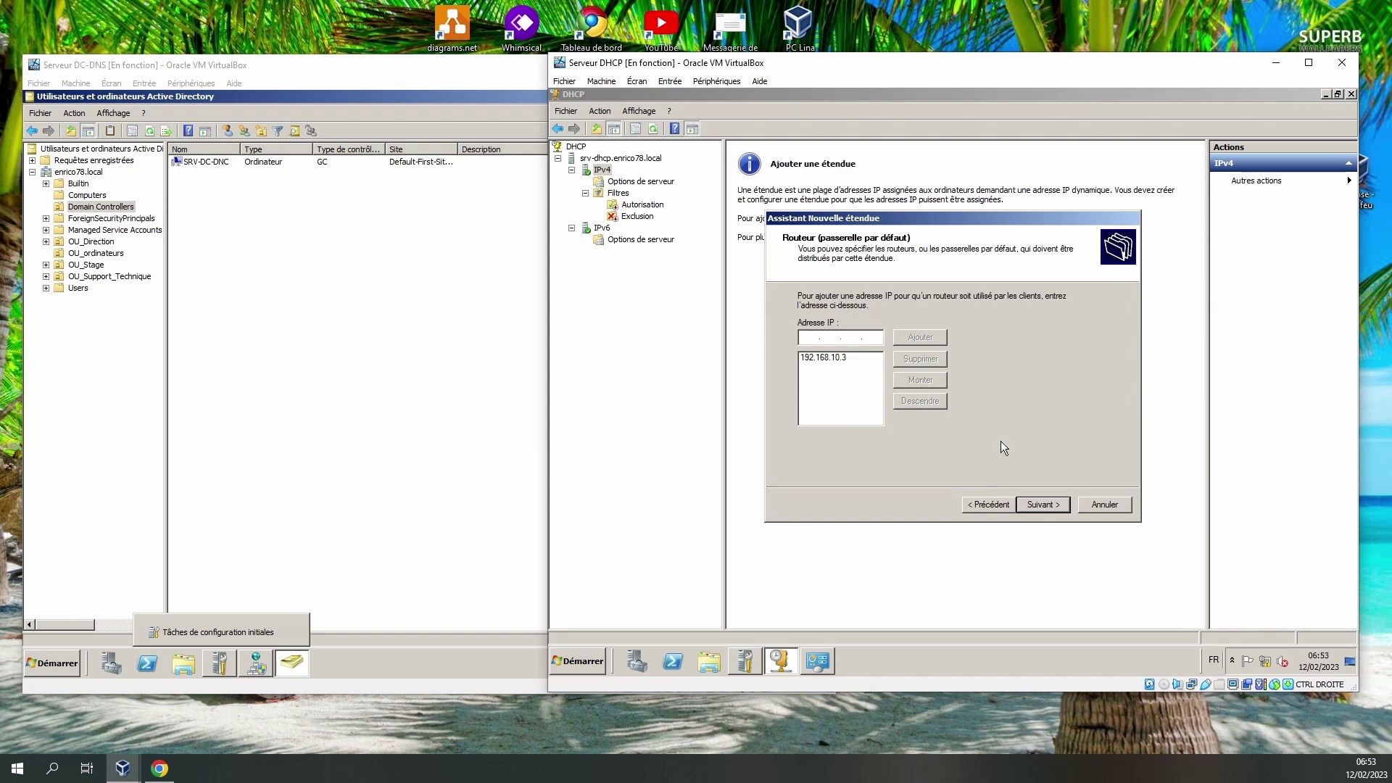
Continue to the DNS settings and remove the existing 192.168.10.1 DNS server entry.
click(1043, 505)
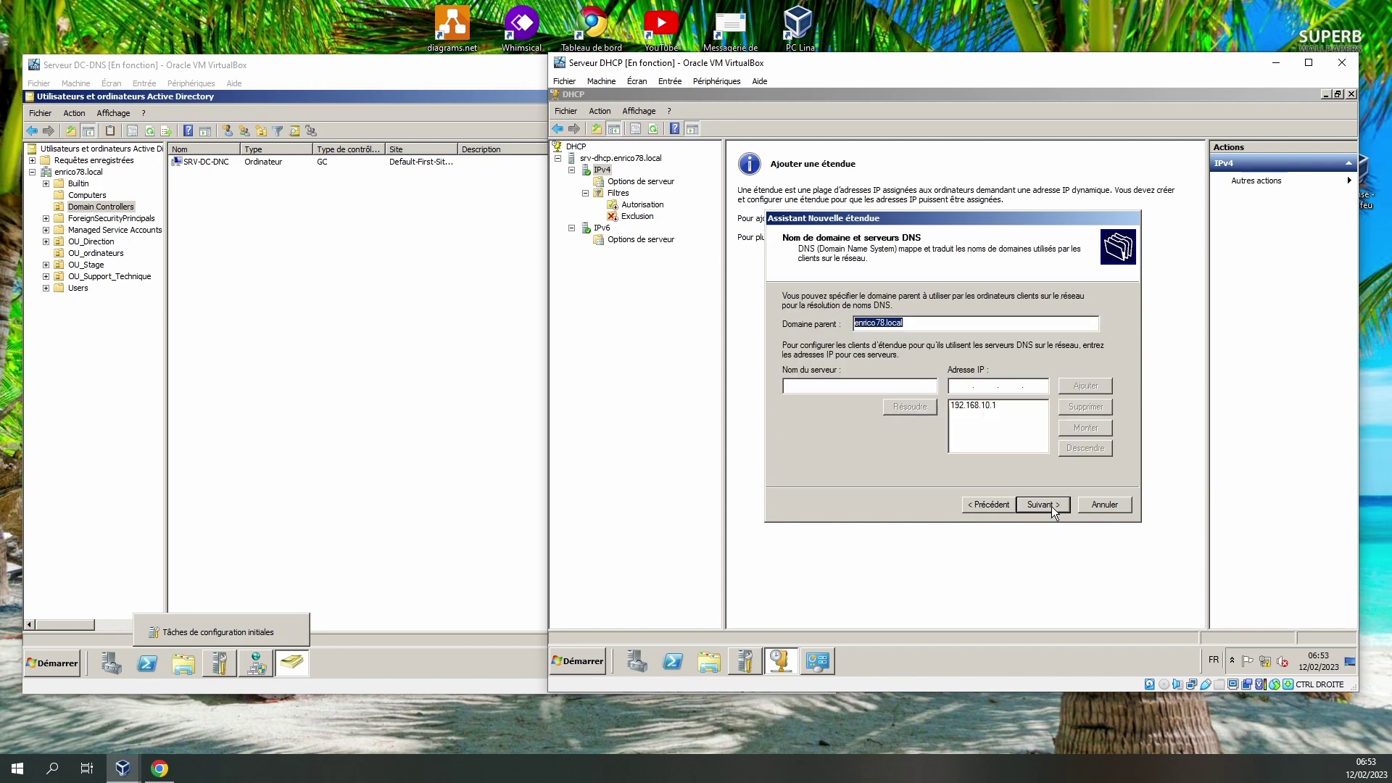
click(985, 410)
click(1000, 403)
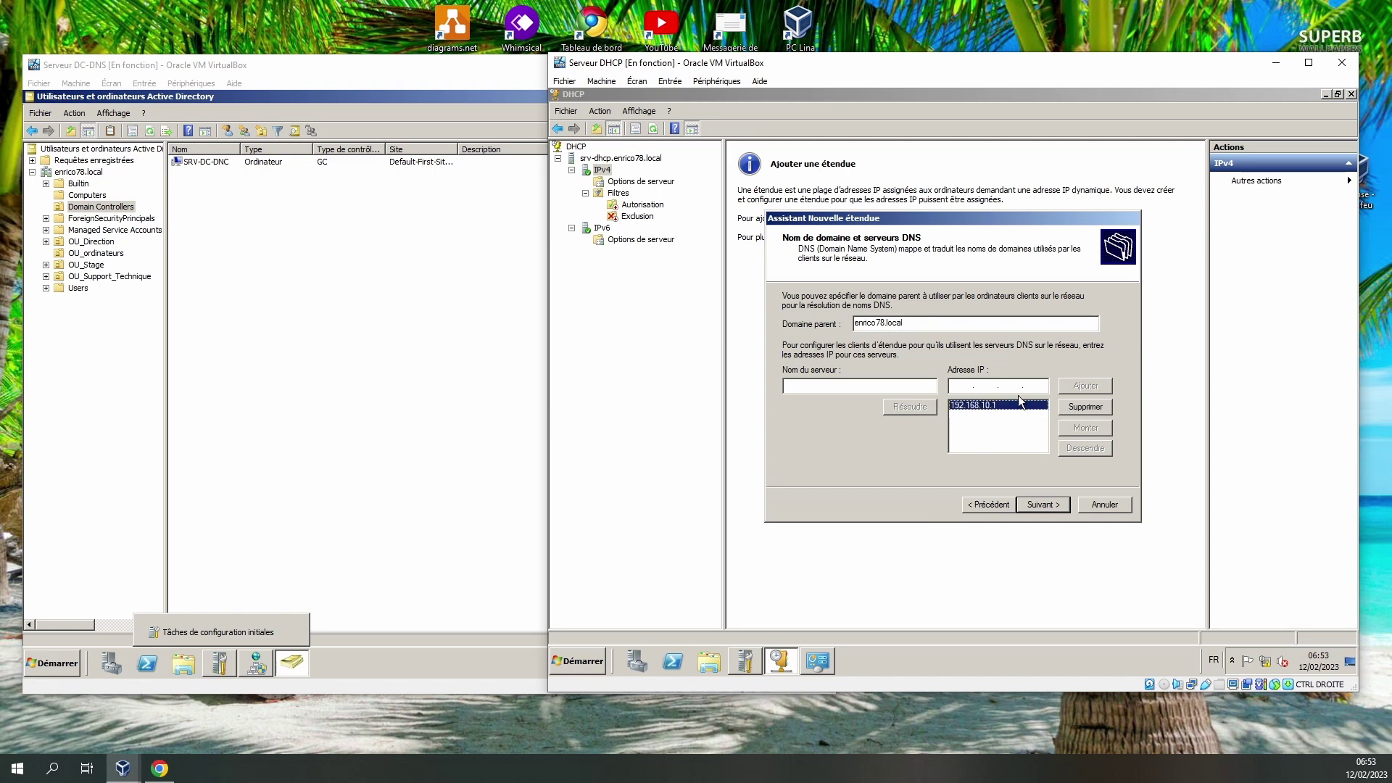
click(1092, 407)
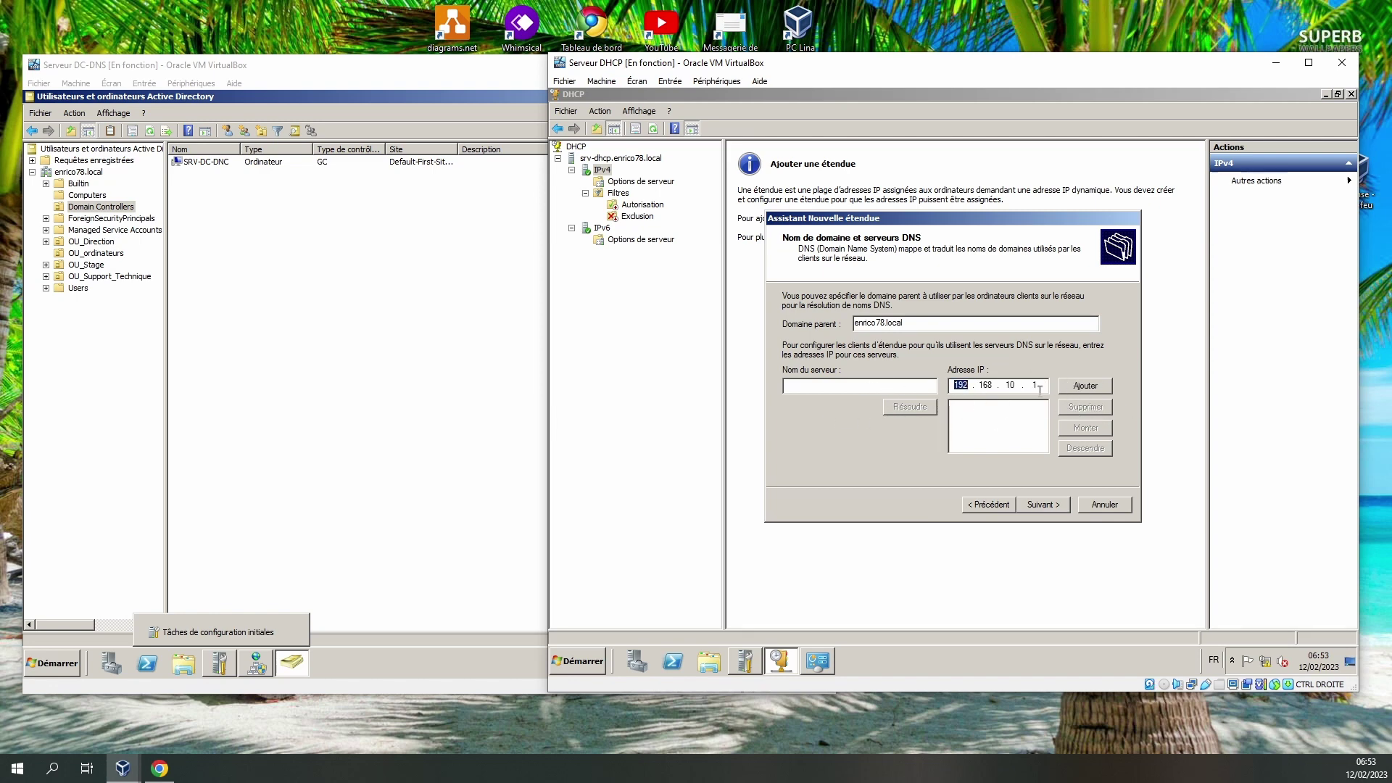
click(1010, 386)
double_click(1011, 386)
key(BackSpace)
double_click(1035, 384)
key(BackSpace)
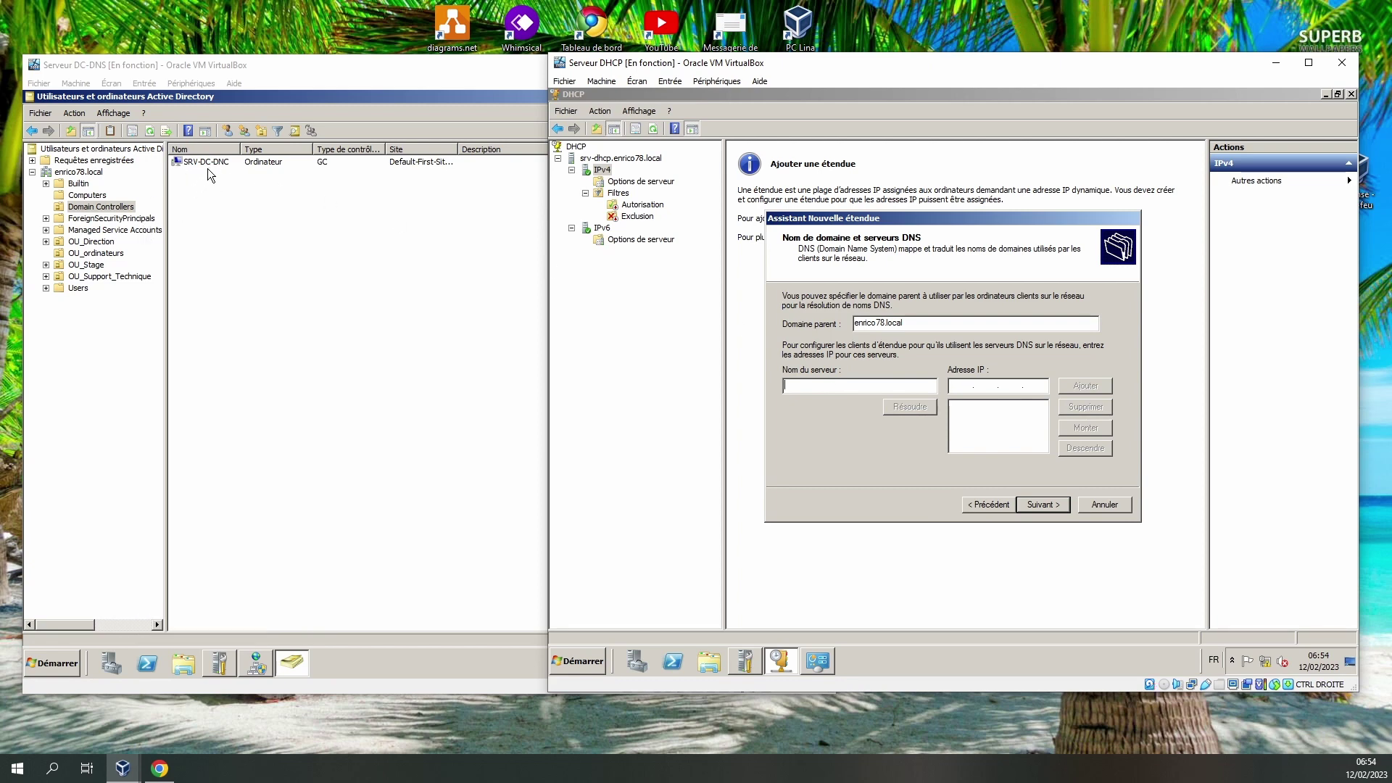
Resolve srv-dc-dnc to 192.168.10.1 and add it as the scope's DNS server.
text(srv-dc-dnc)
click(909, 406)
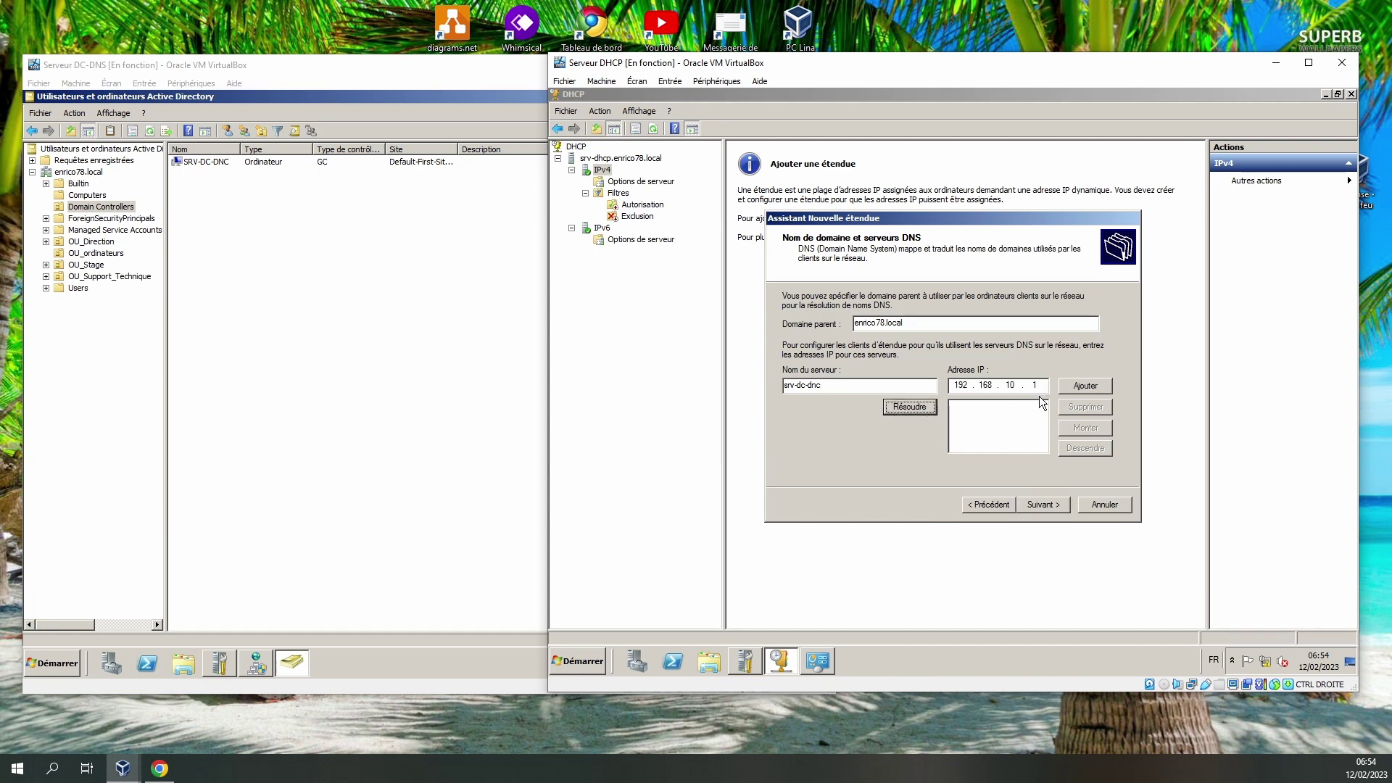
click(1085, 385)
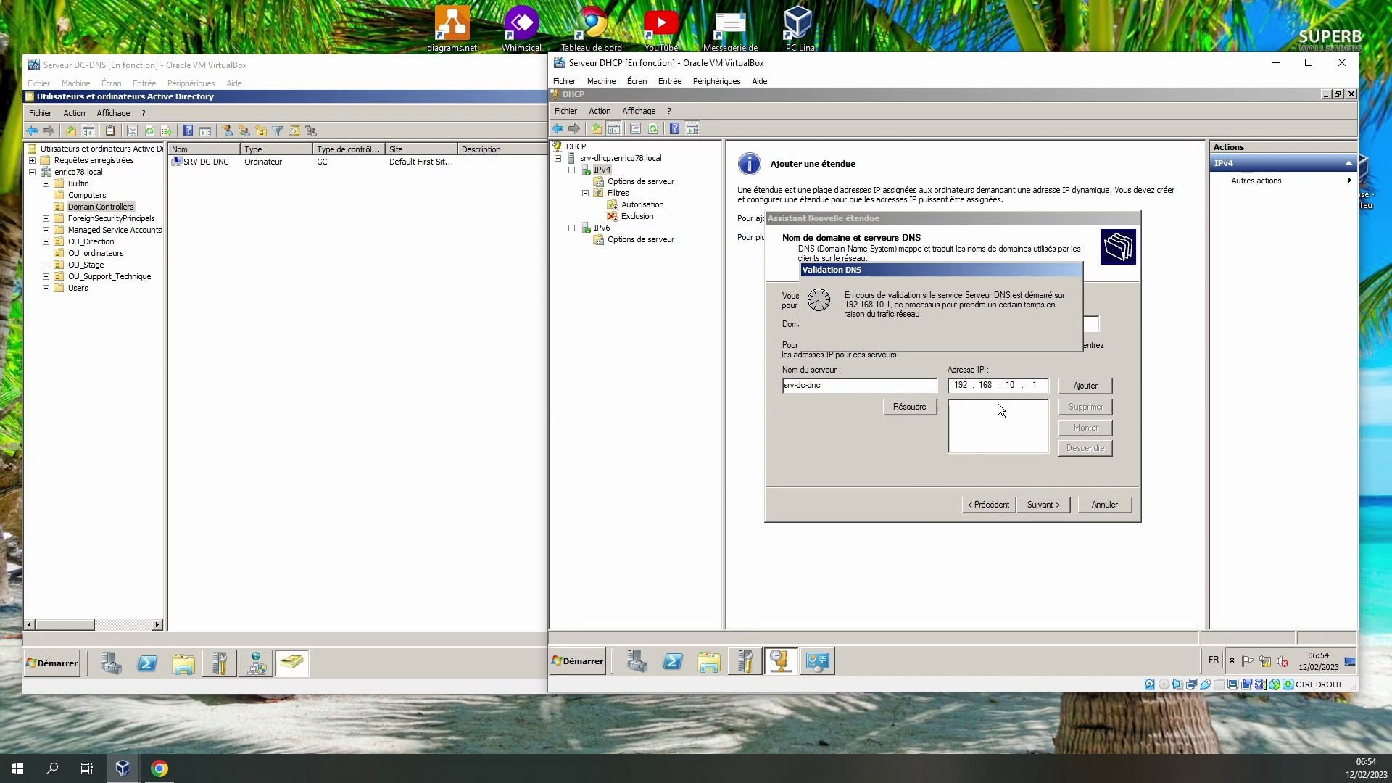
click(1049, 506)
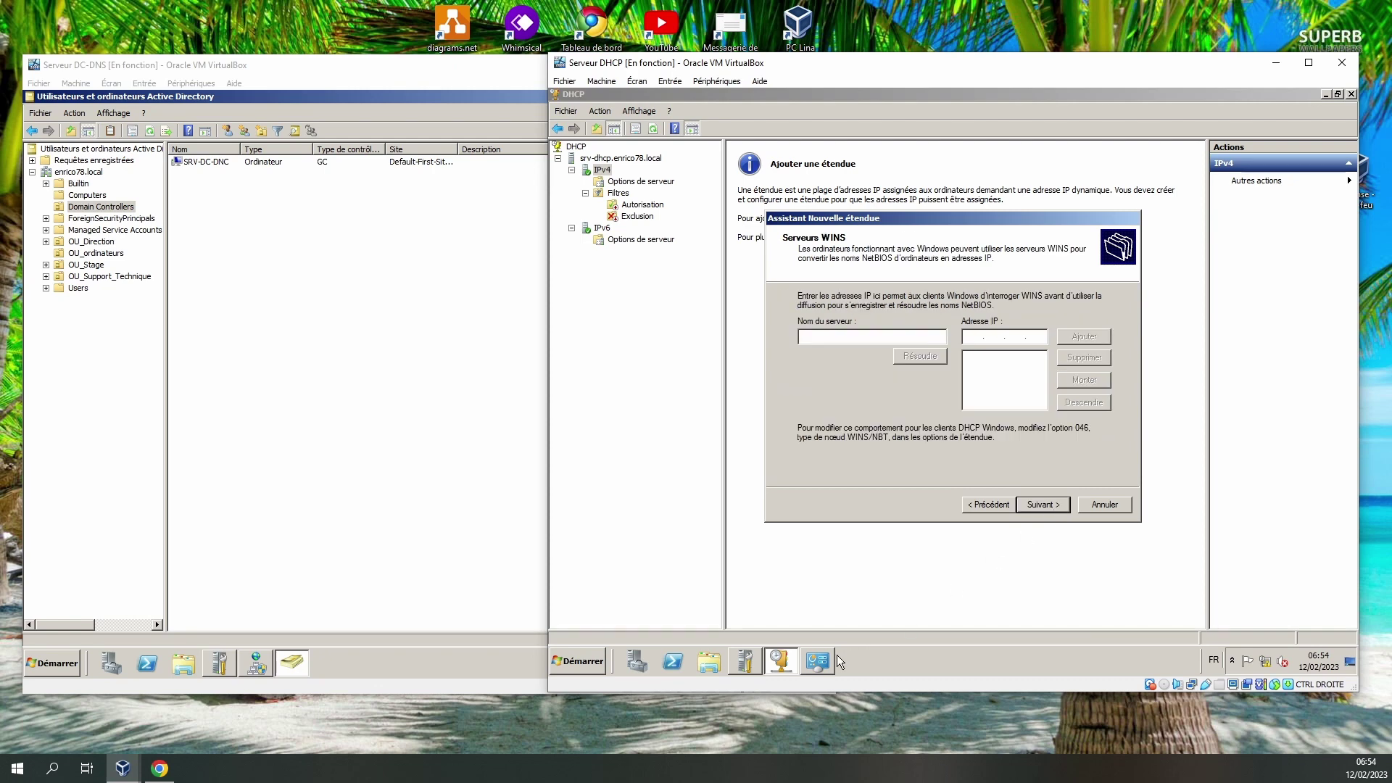
Review the server's local connection IPv4 settings, then return to the New Scope wizard.
click(820, 664)
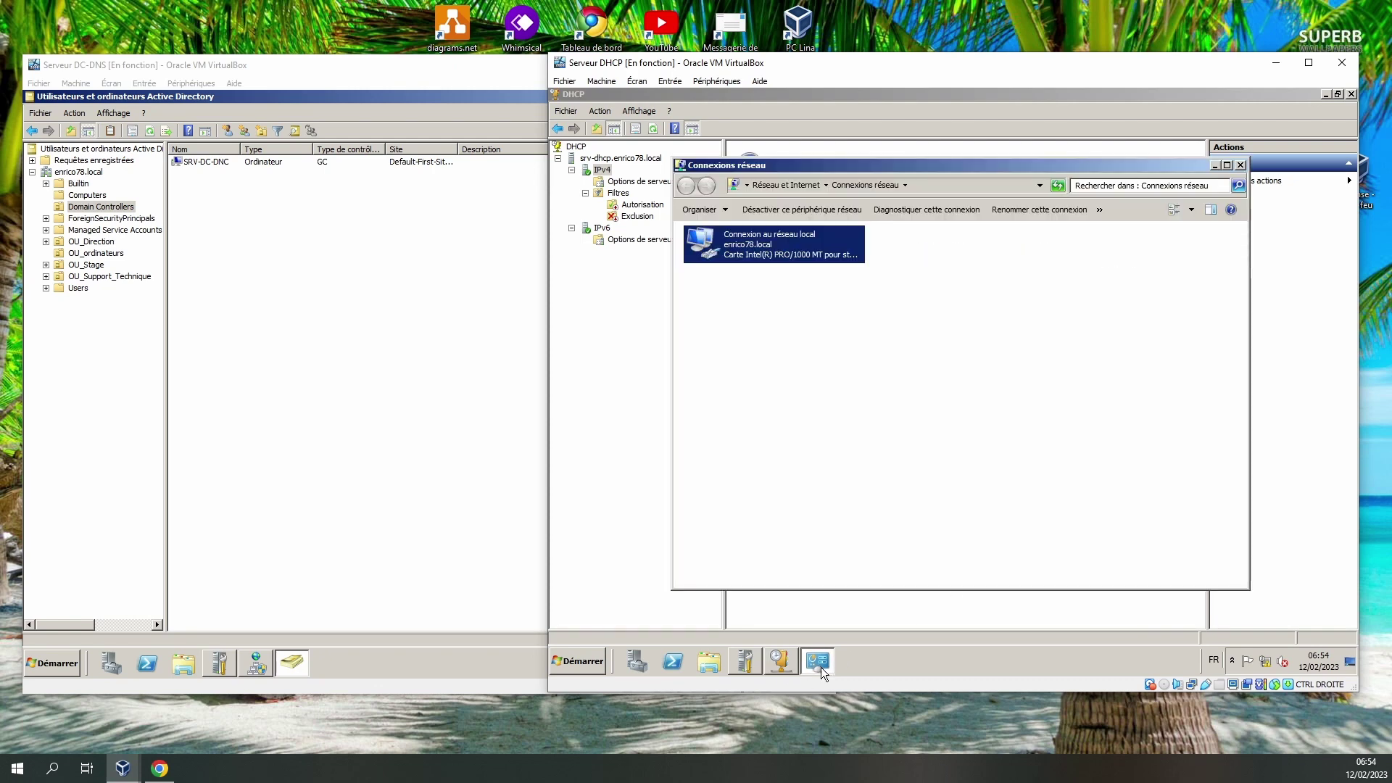
right_click(741, 254)
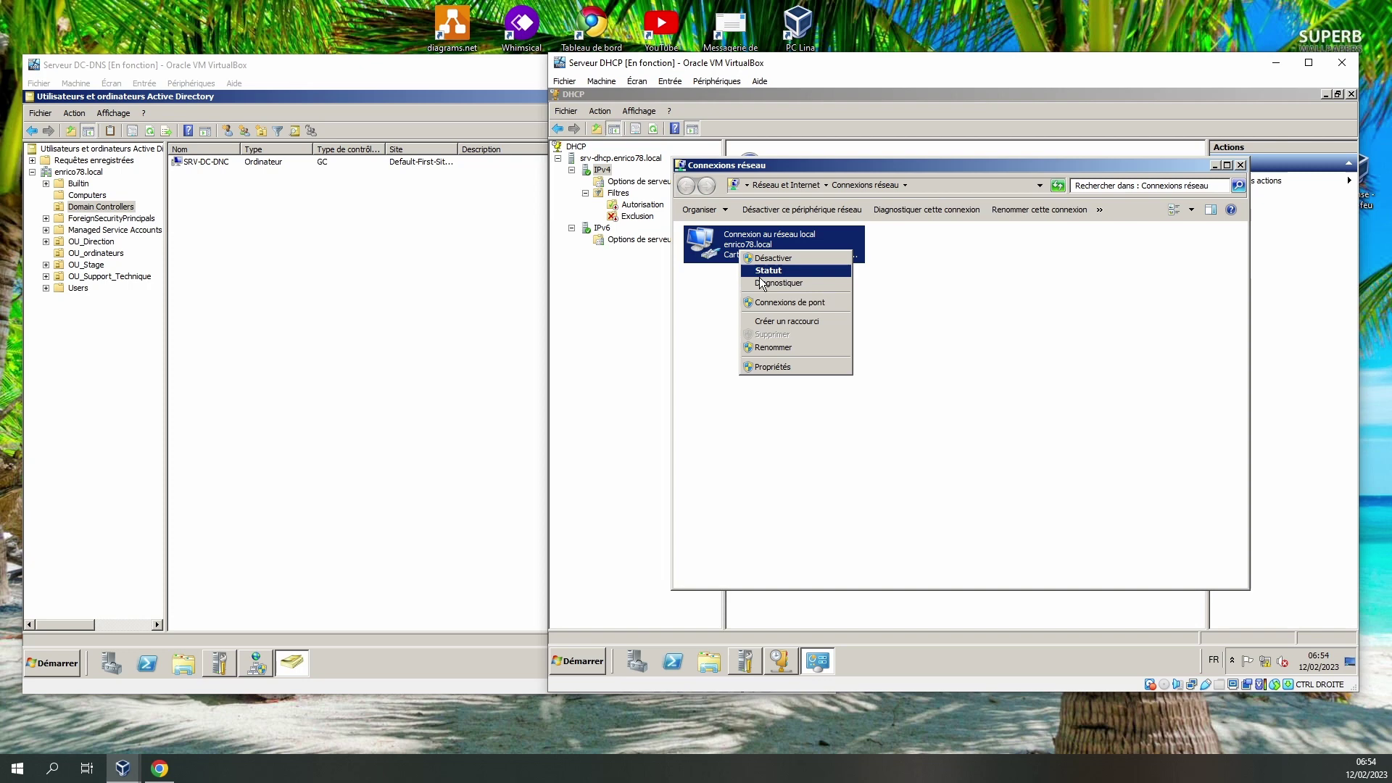
click(763, 372)
double_click(775, 381)
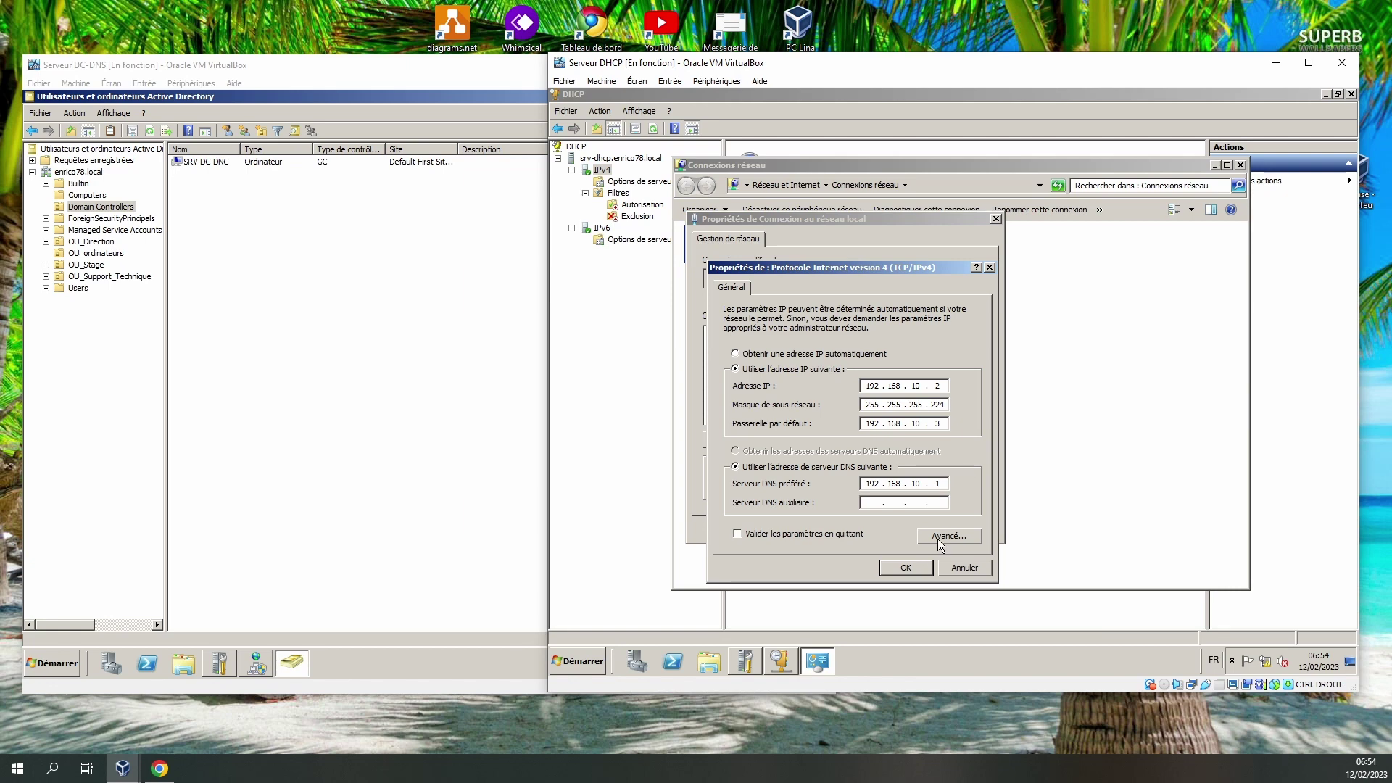
click(900, 568)
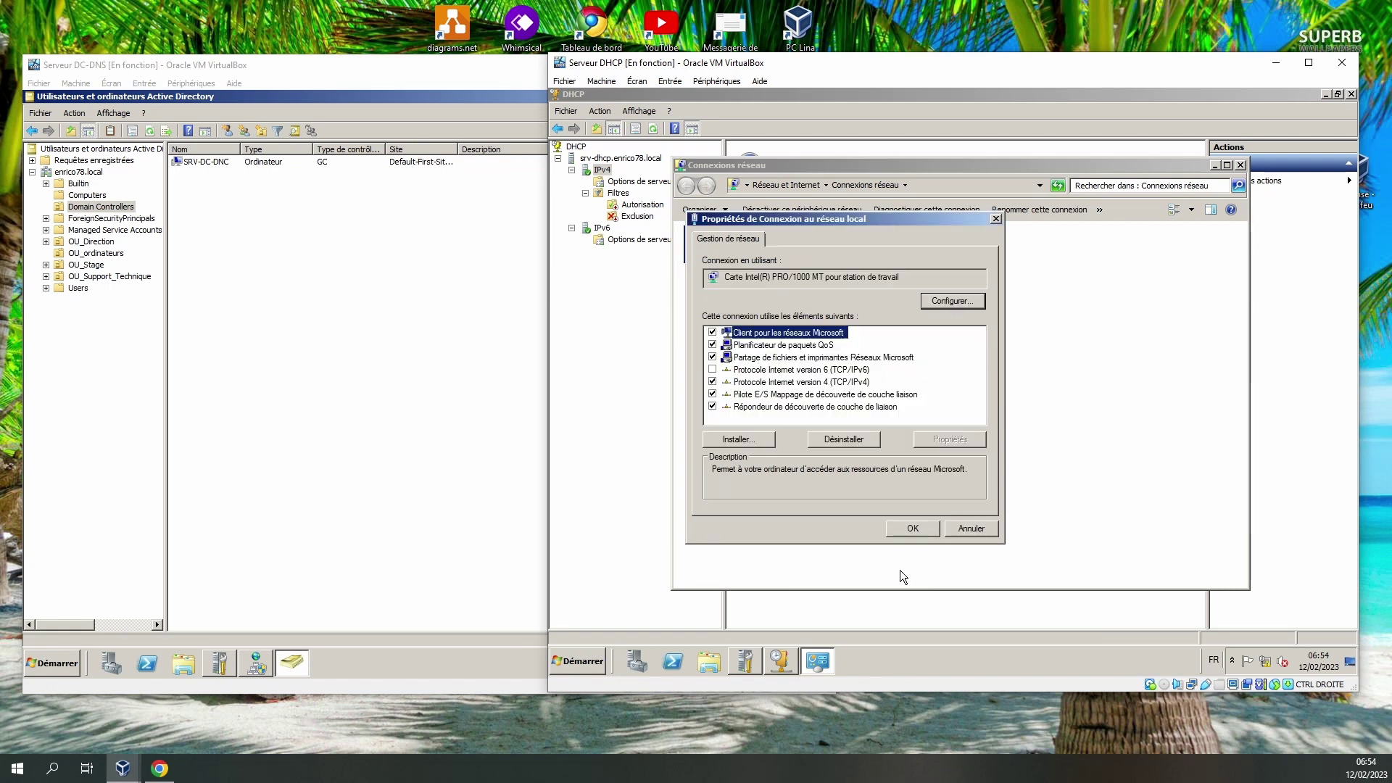
click(912, 528)
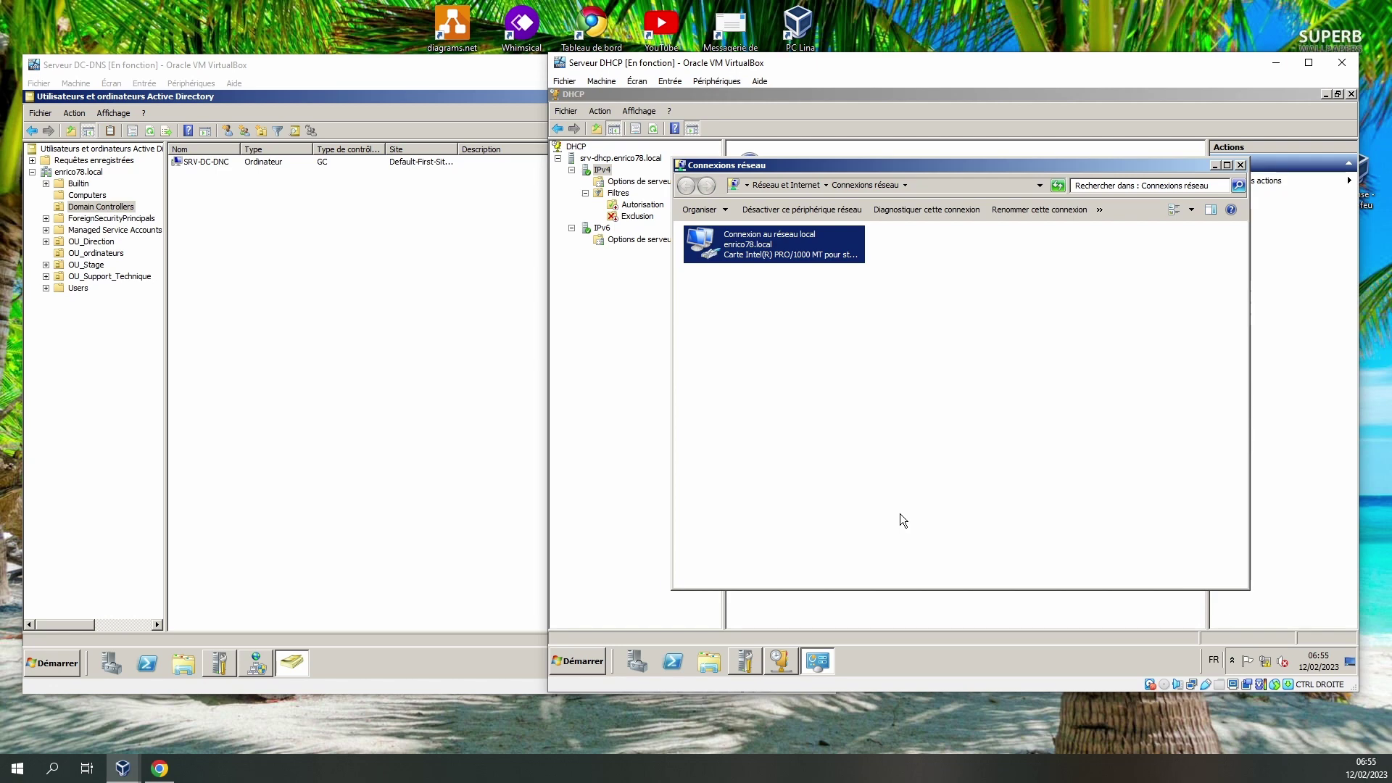
click(661, 332)
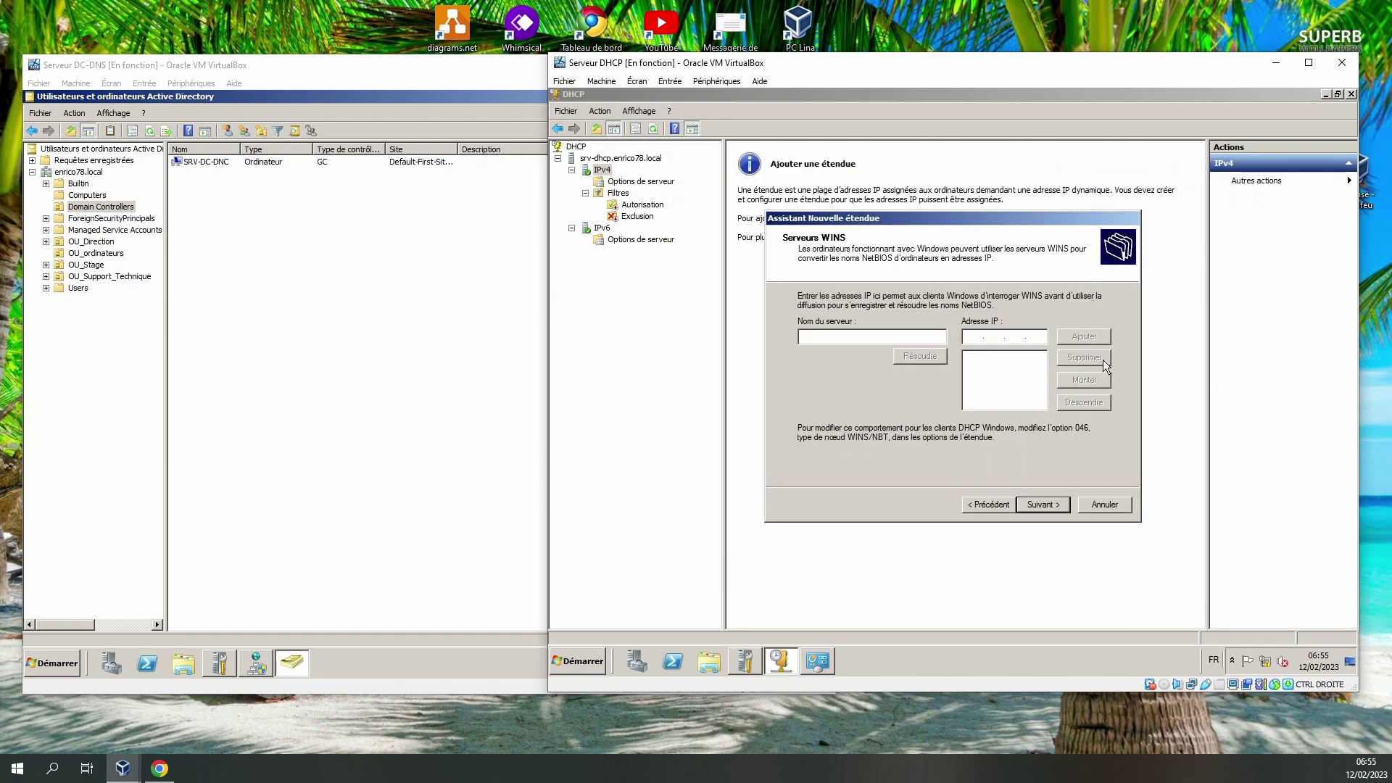
Skip WINS, activate the scope now, finish the wizard and expand [192.168.10.0] Support.
click(1042, 505)
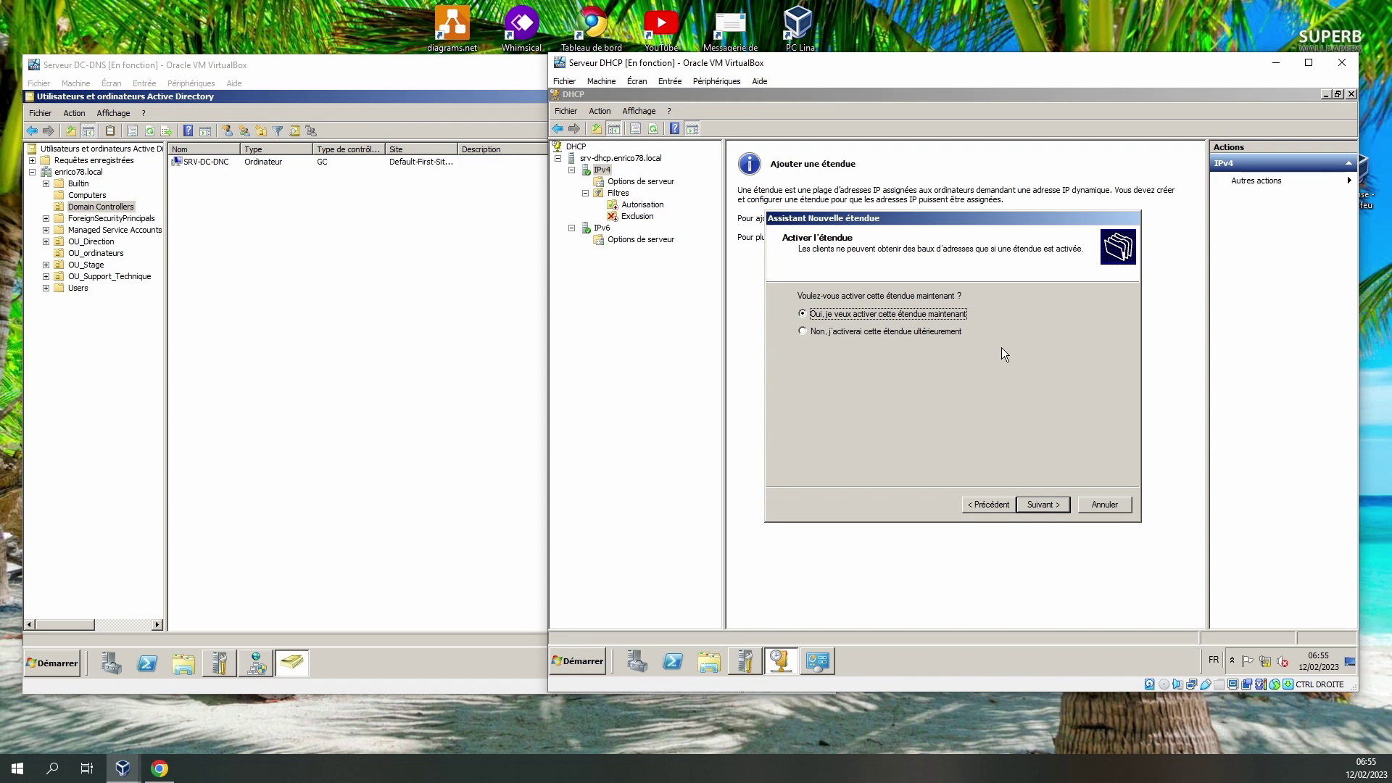
click(1055, 510)
click(1044, 504)
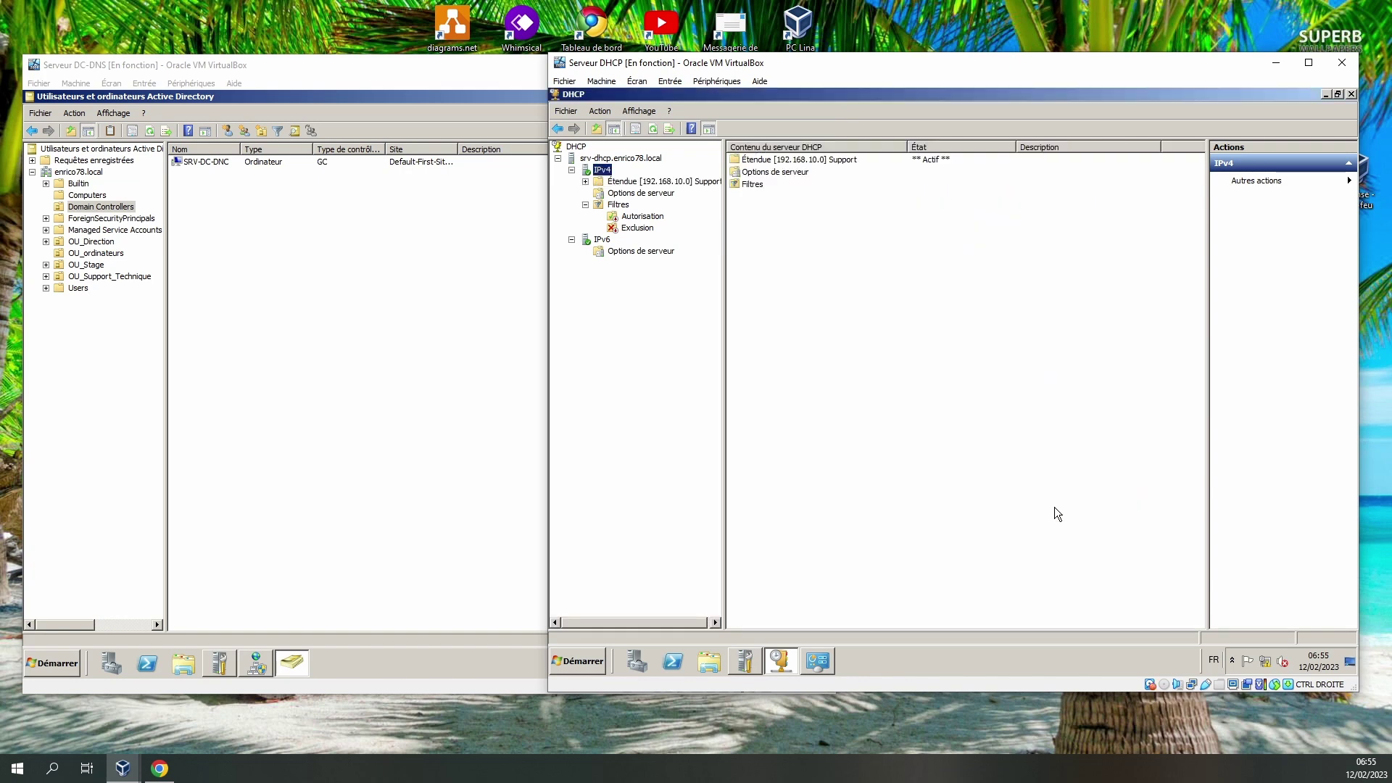
click(584, 182)
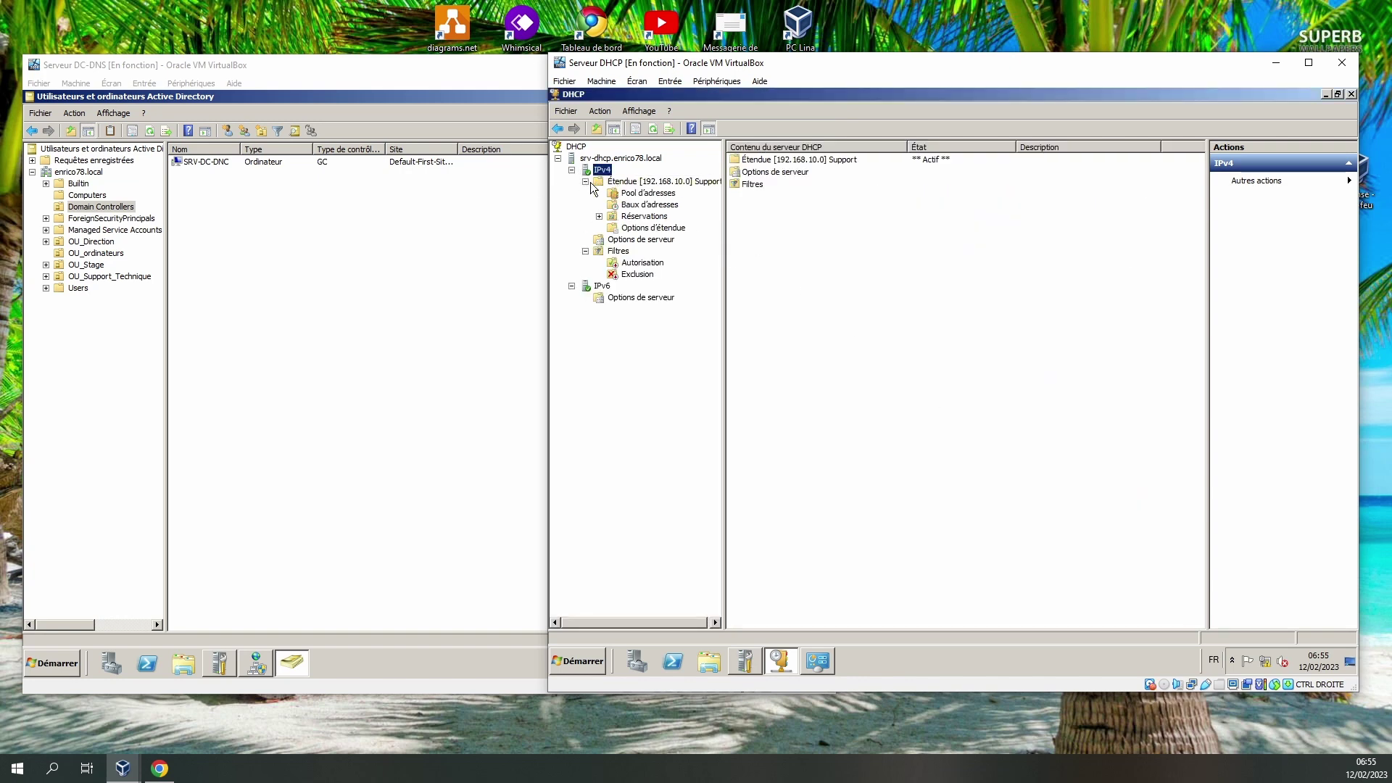
Open the Support scope's Configurer les options dialog and scroll through the options list.
click(670, 230)
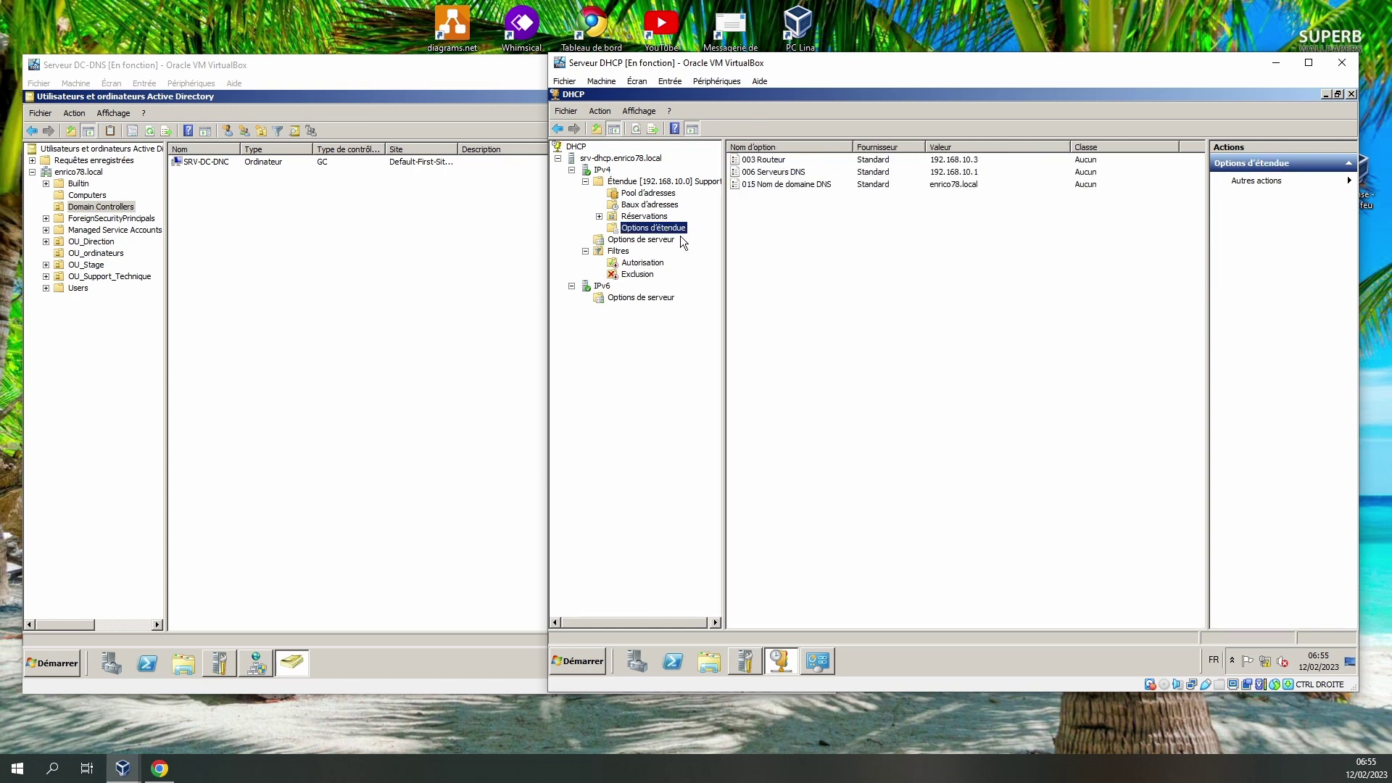
right_click(660, 228)
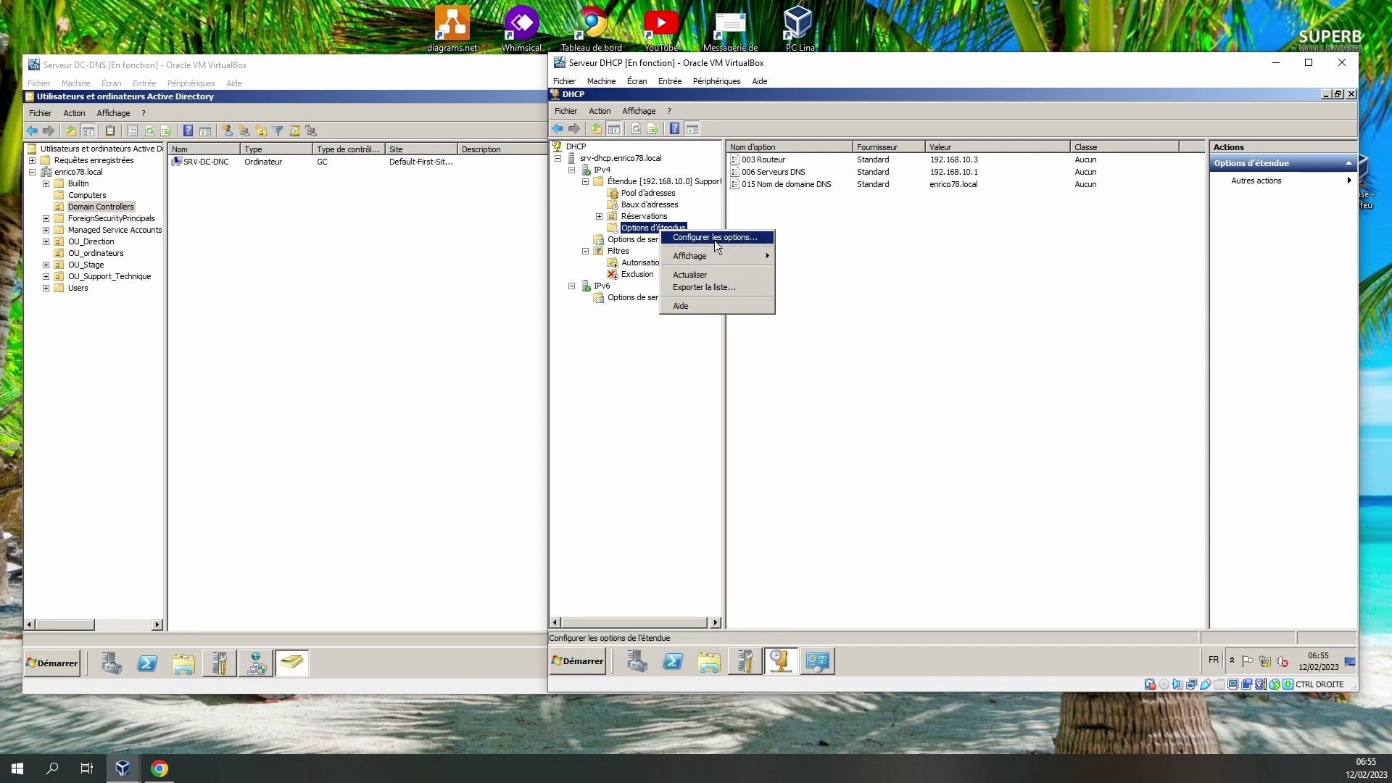
click(715, 240)
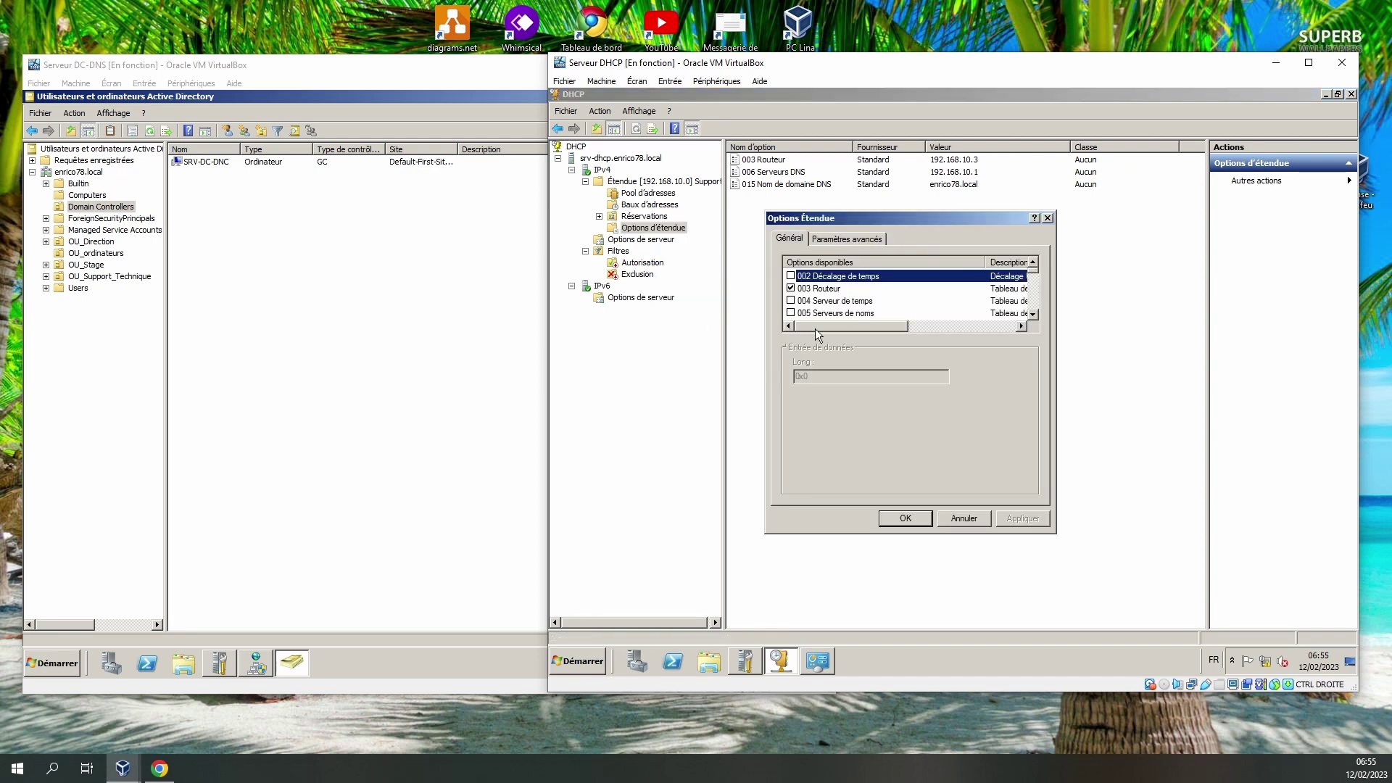
click(1032, 314)
click(1032, 315)
click(1032, 315)
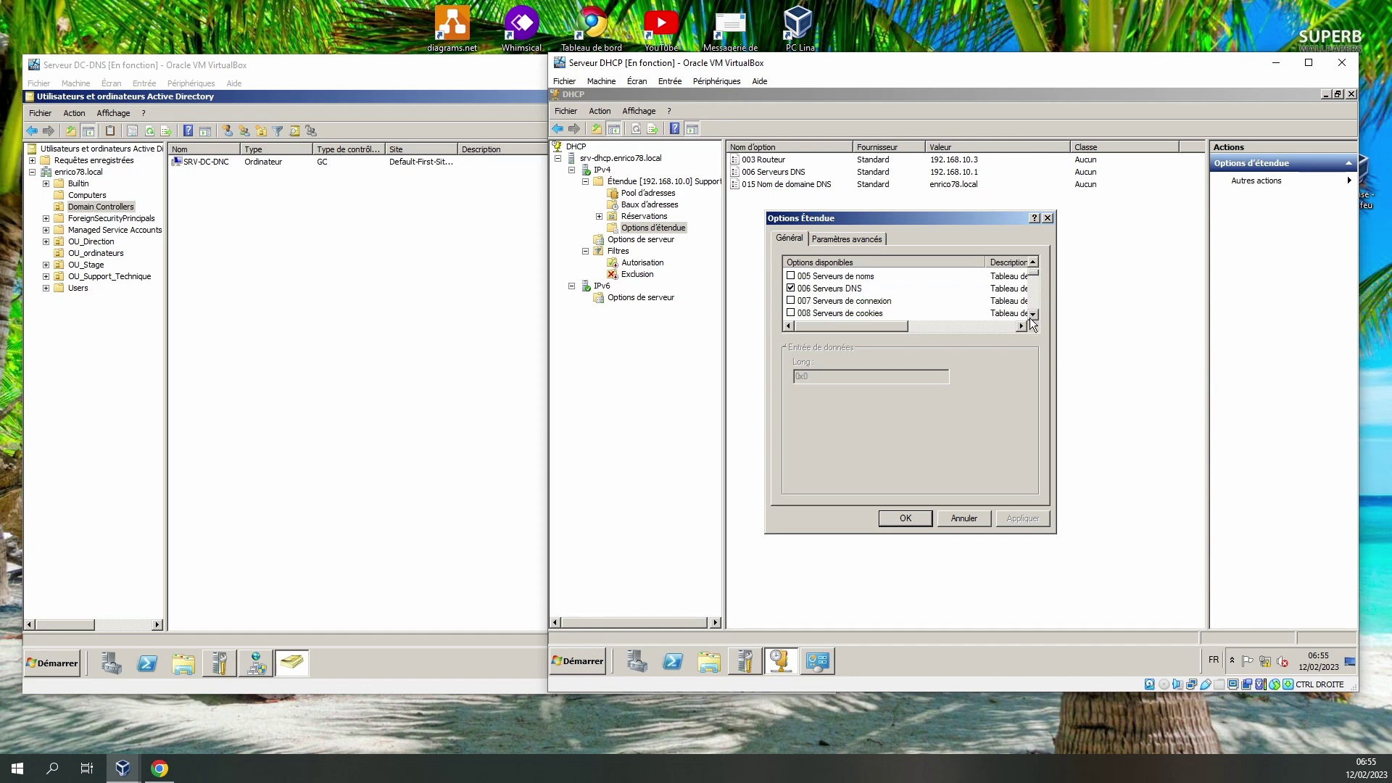
click(1032, 315)
click(1032, 315)
click(1033, 315)
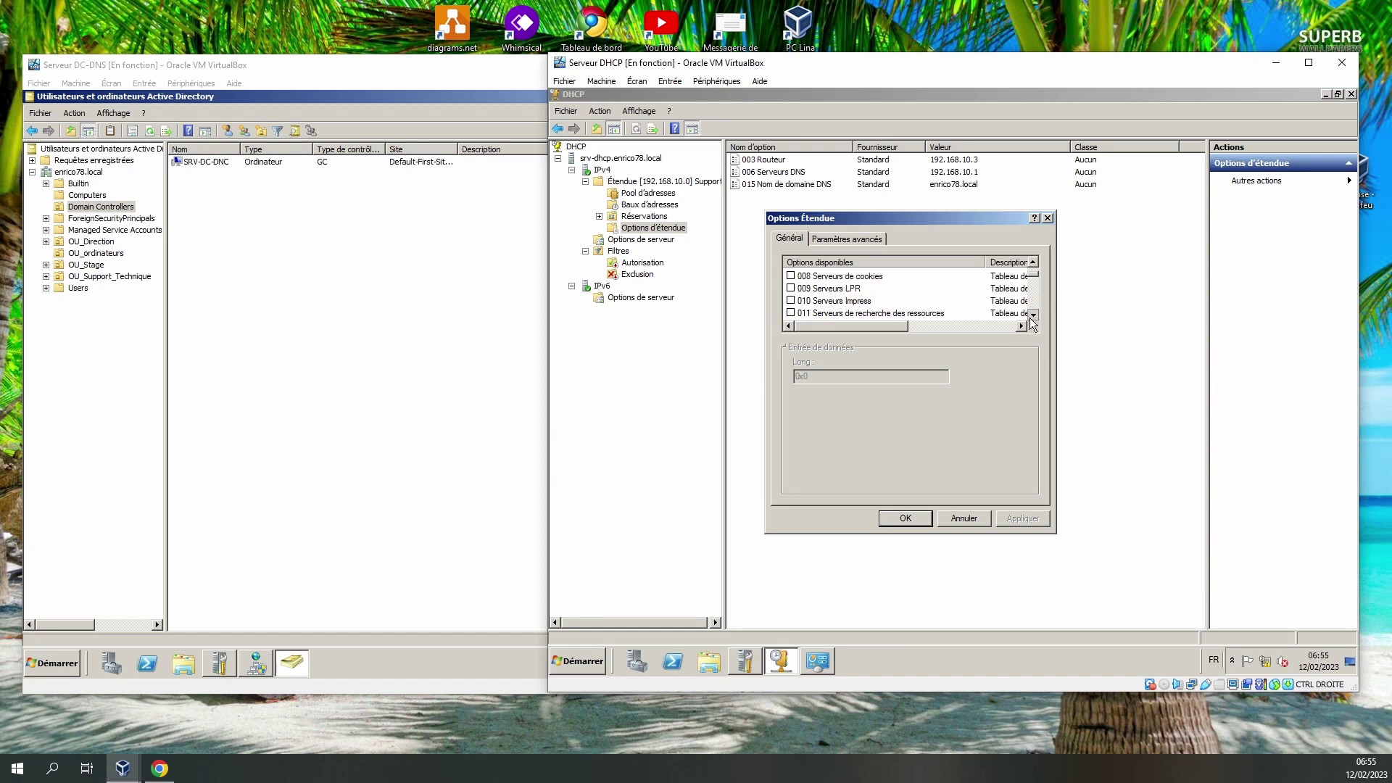
click(1032, 315)
click(1033, 315)
click(1032, 315)
click(1032, 315)
click(1033, 314)
click(1033, 315)
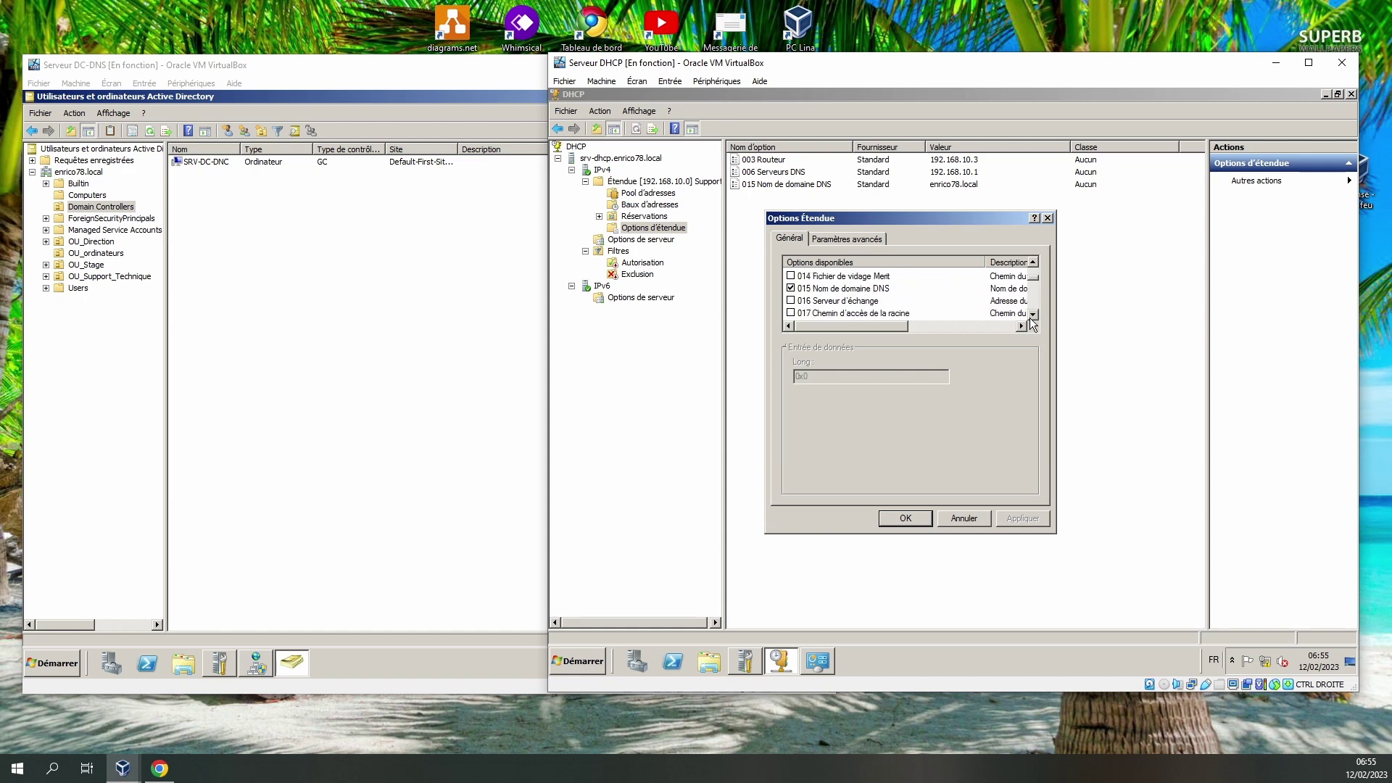
click(1032, 315)
click(1032, 315)
click(1033, 315)
click(1033, 315)
click(1031, 317)
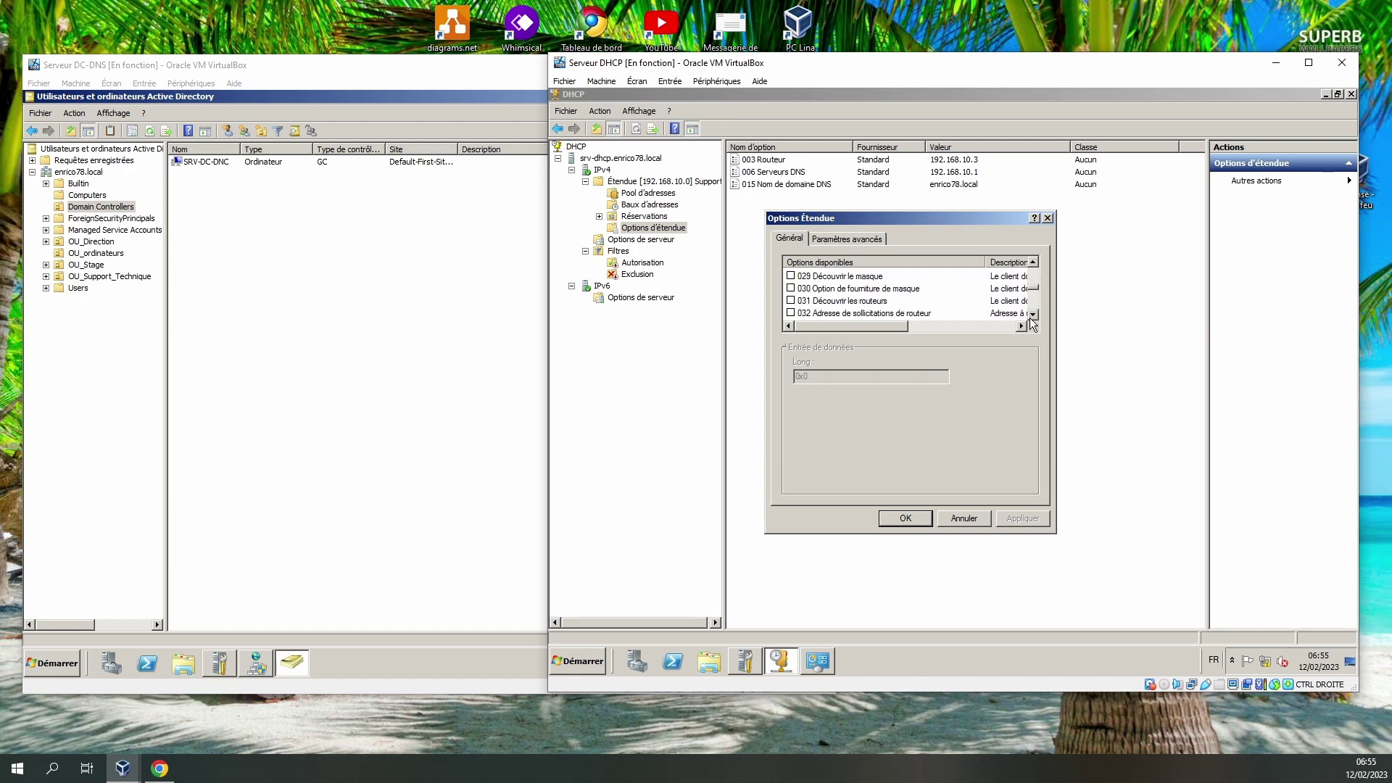
Inspect options 029, 030, 031 and 015 Nom de domaine DNS, toggling 016 Serveur d'échange.
click(840, 289)
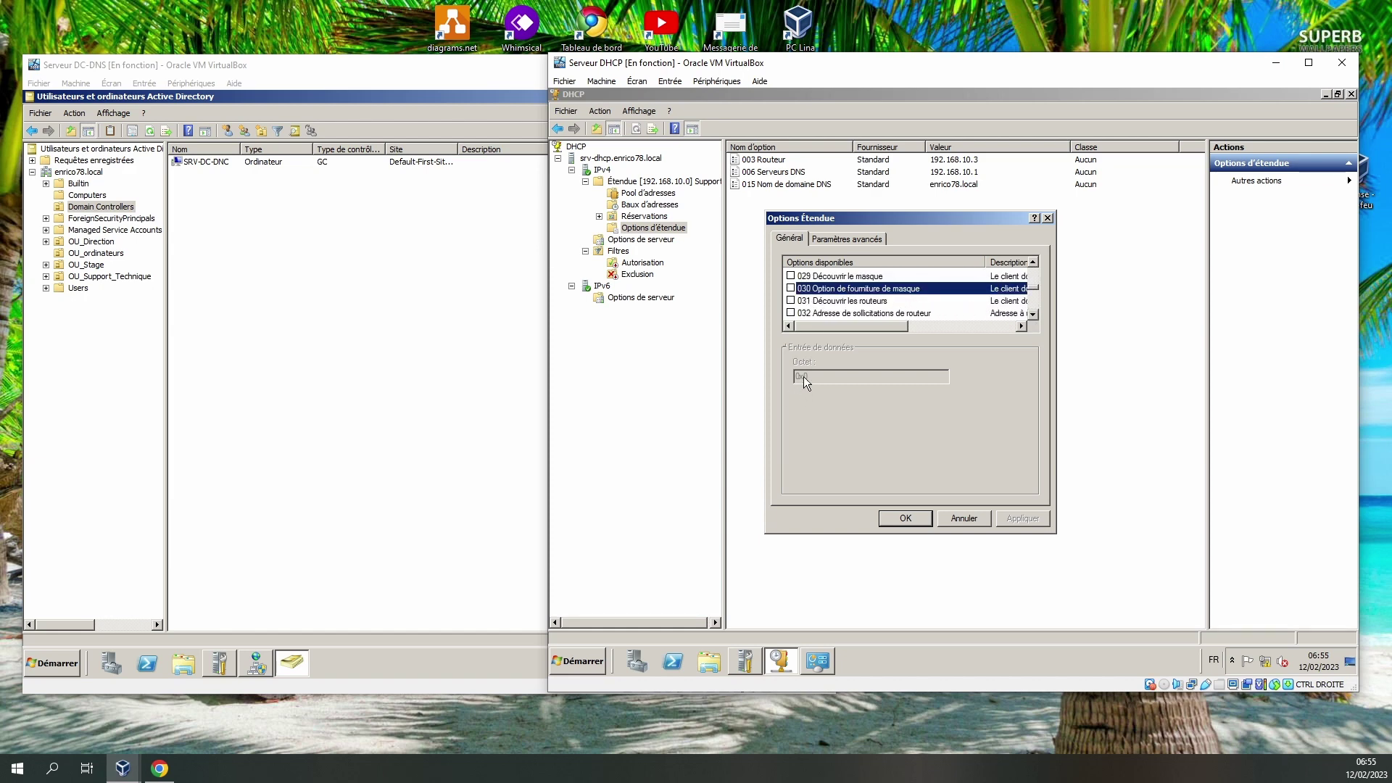
click(834, 277)
click(834, 301)
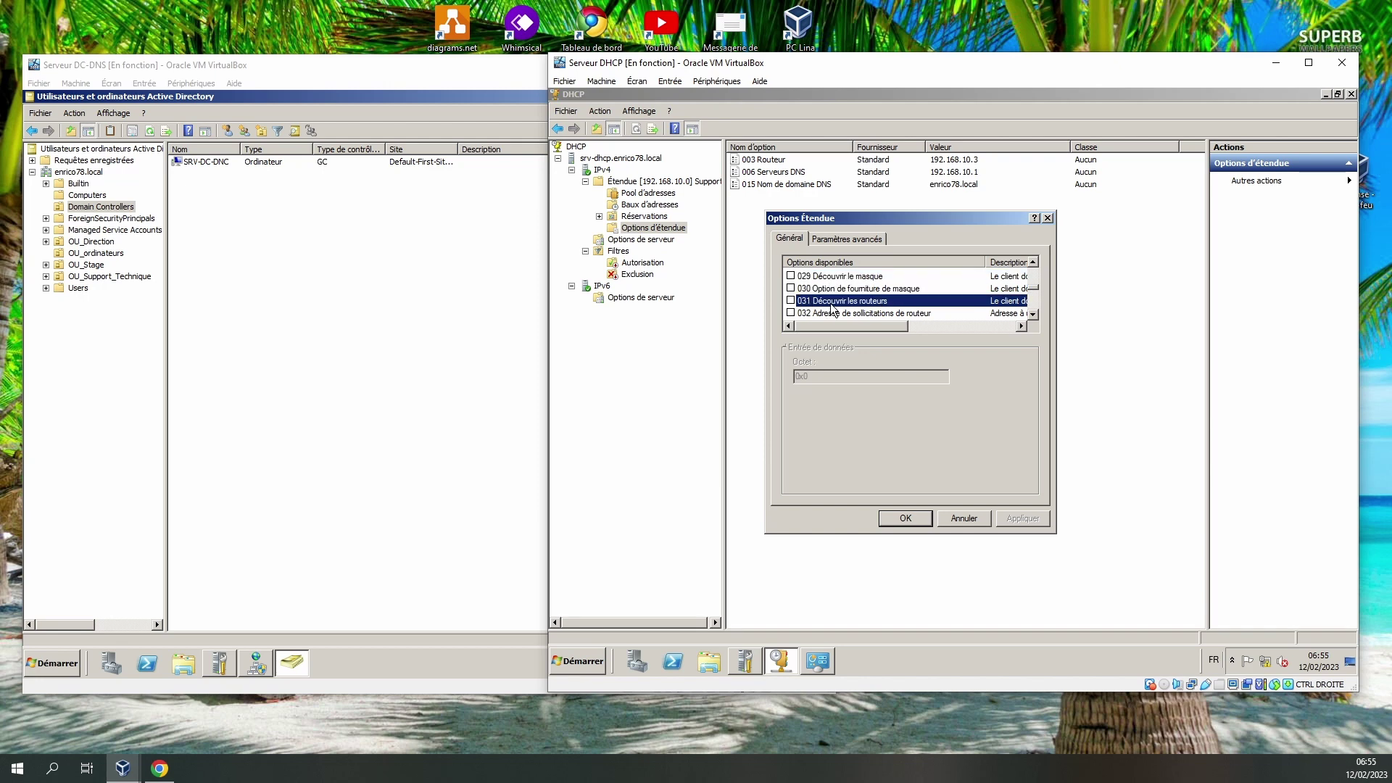
click(1033, 262)
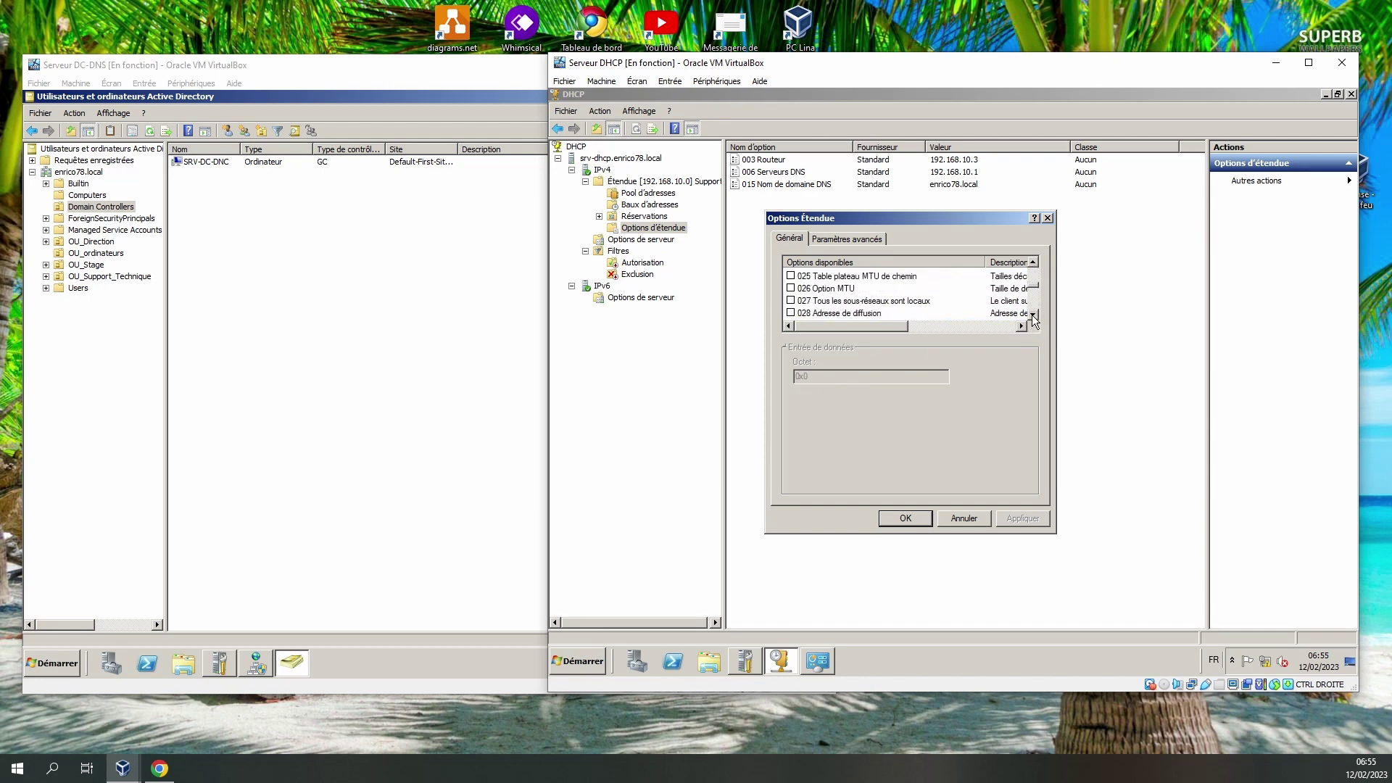
click(1033, 314)
click(1033, 314)
click(1033, 314)
click(1033, 314)
click(1033, 262)
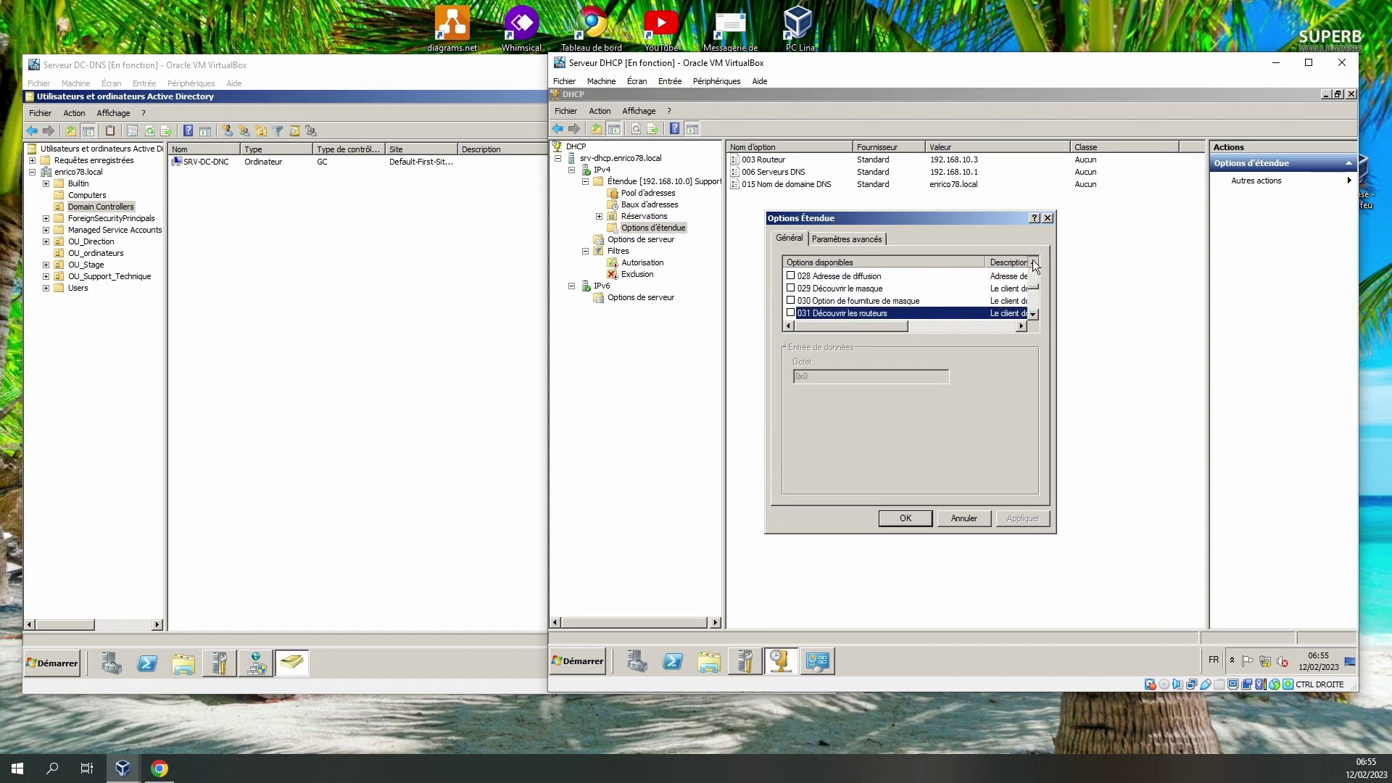
click(1033, 262)
click(1033, 261)
click(1033, 262)
click(1033, 261)
click(1033, 261)
click(1033, 262)
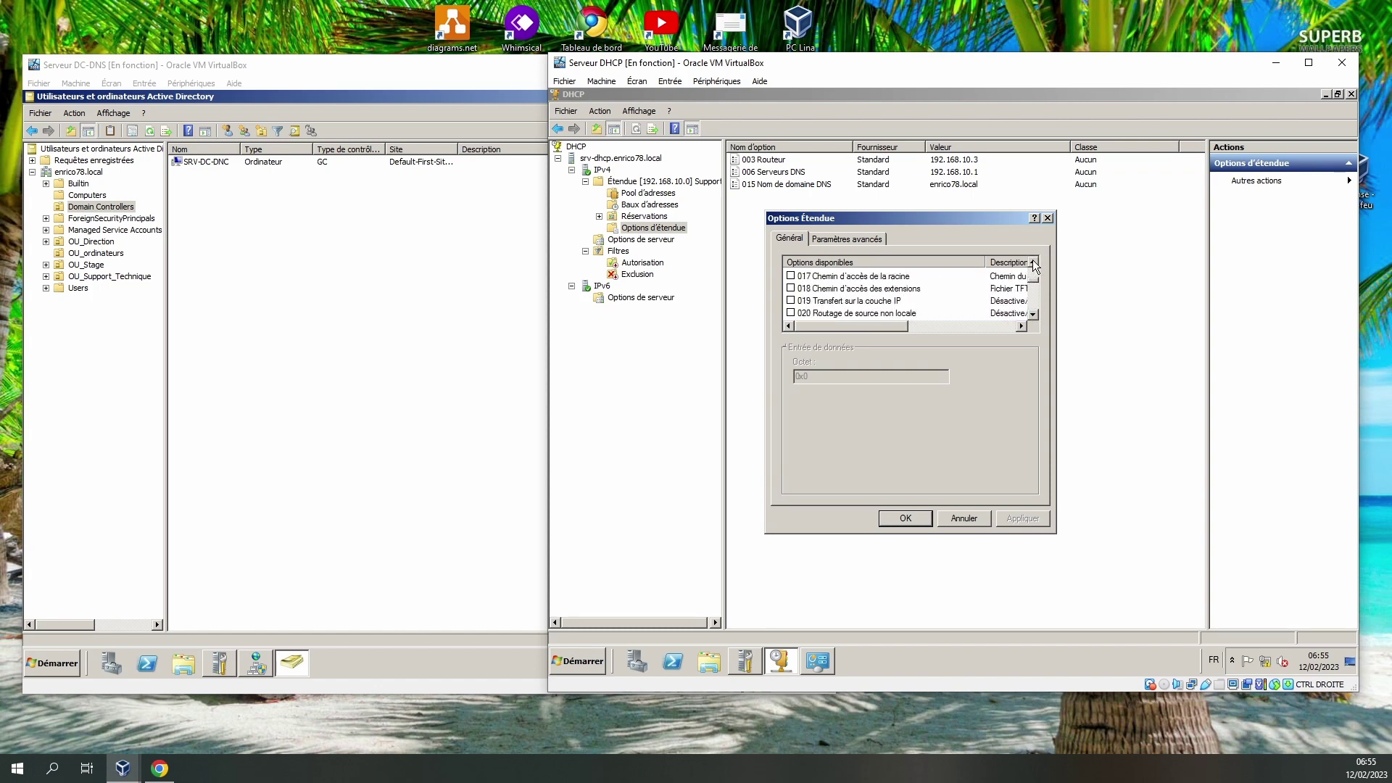
click(1033, 262)
click(1033, 262)
click(1034, 262)
click(861, 289)
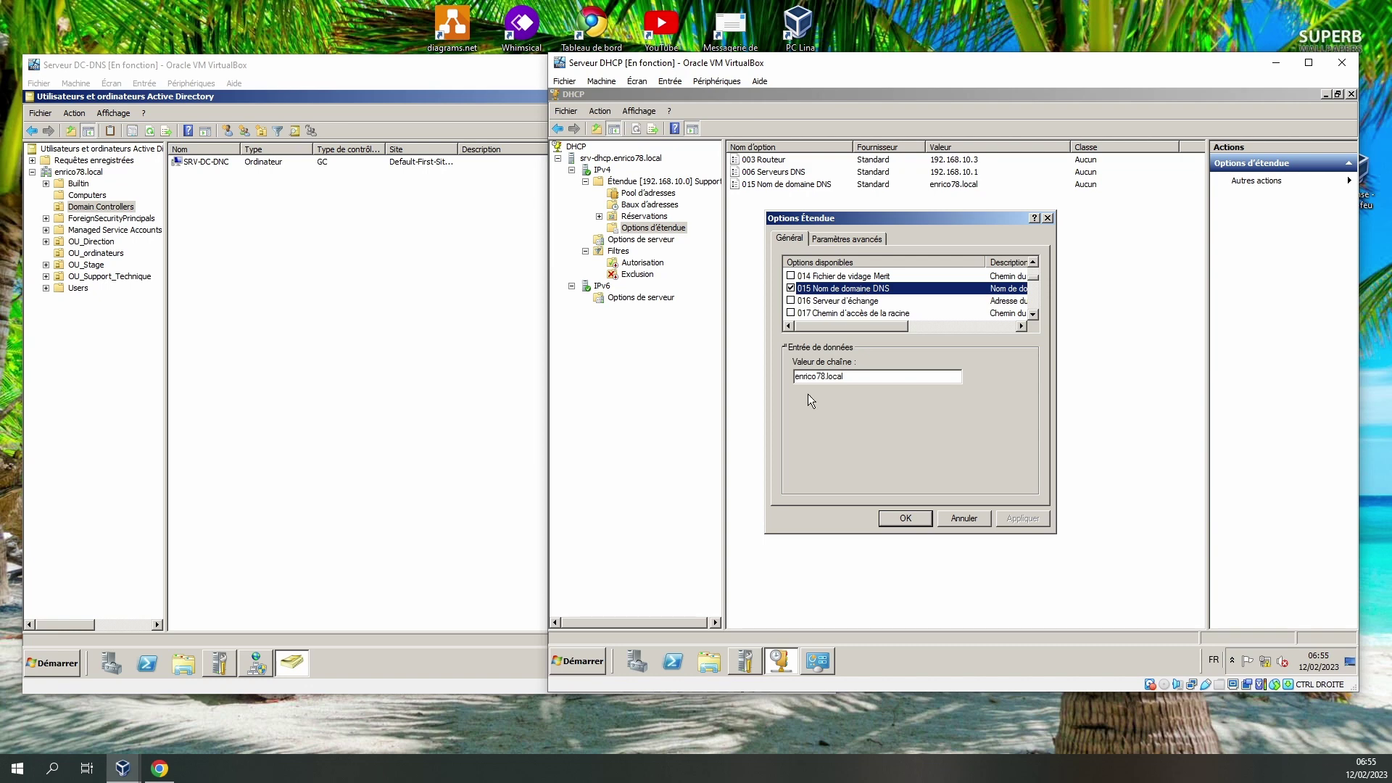
click(791, 300)
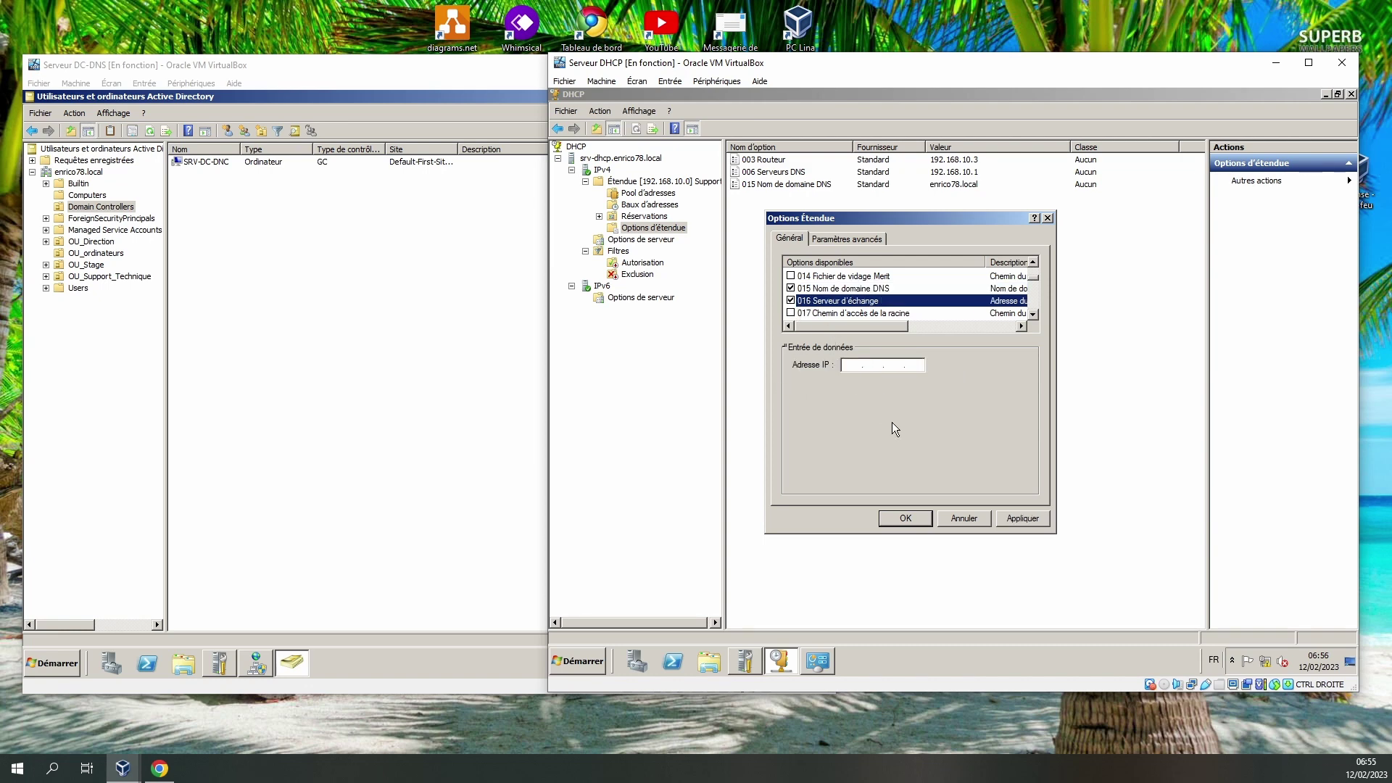
click(792, 301)
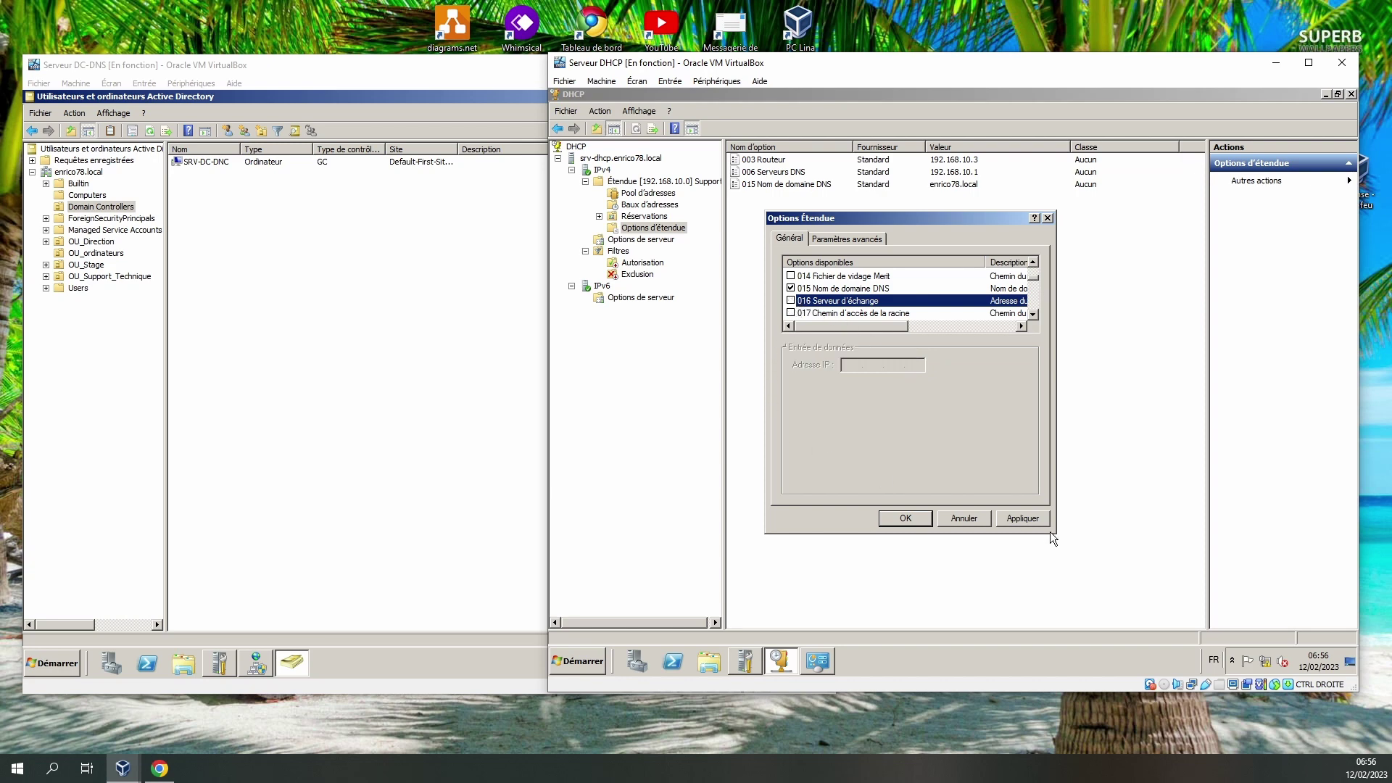
Close scope options, then review Réservations, Baux d'adresses and the 192.168.10.1–192.168.10.30 address pool.
click(963, 519)
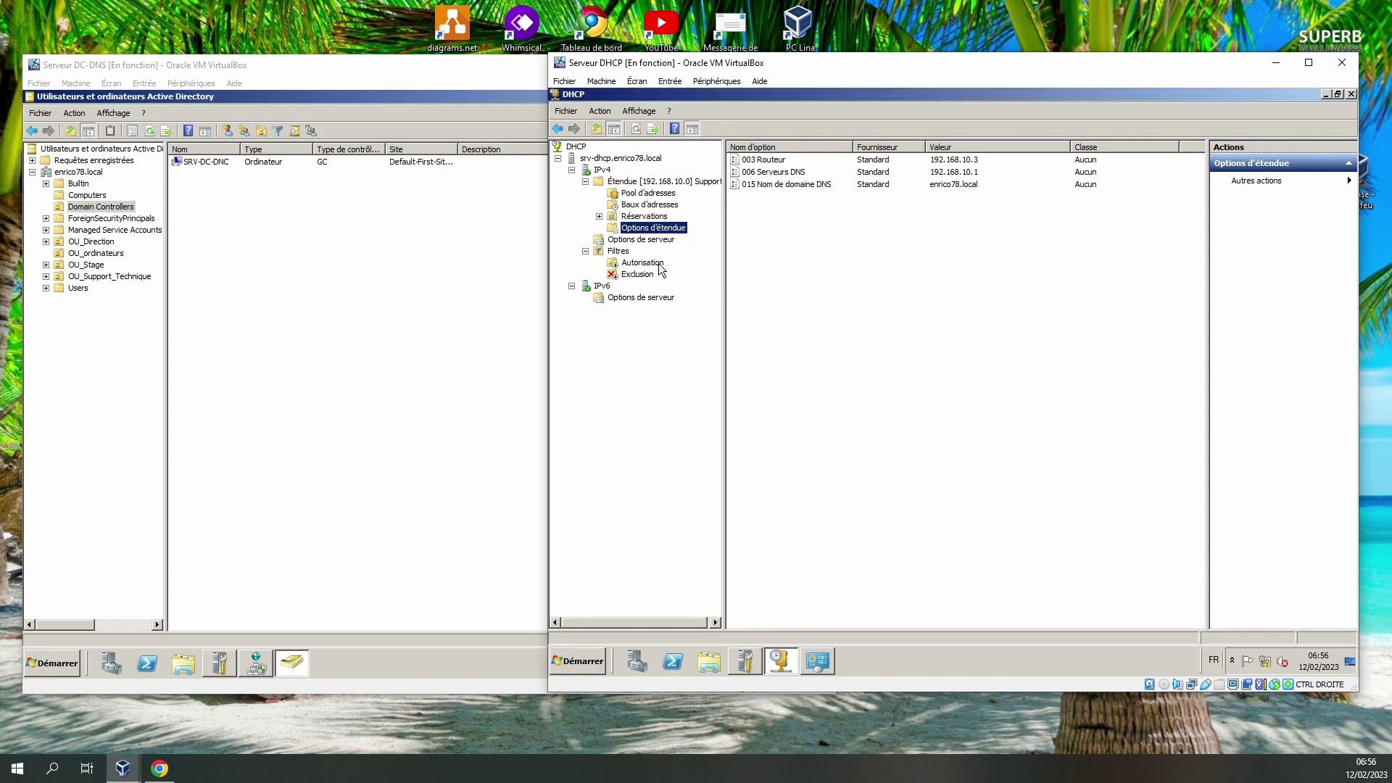
click(644, 217)
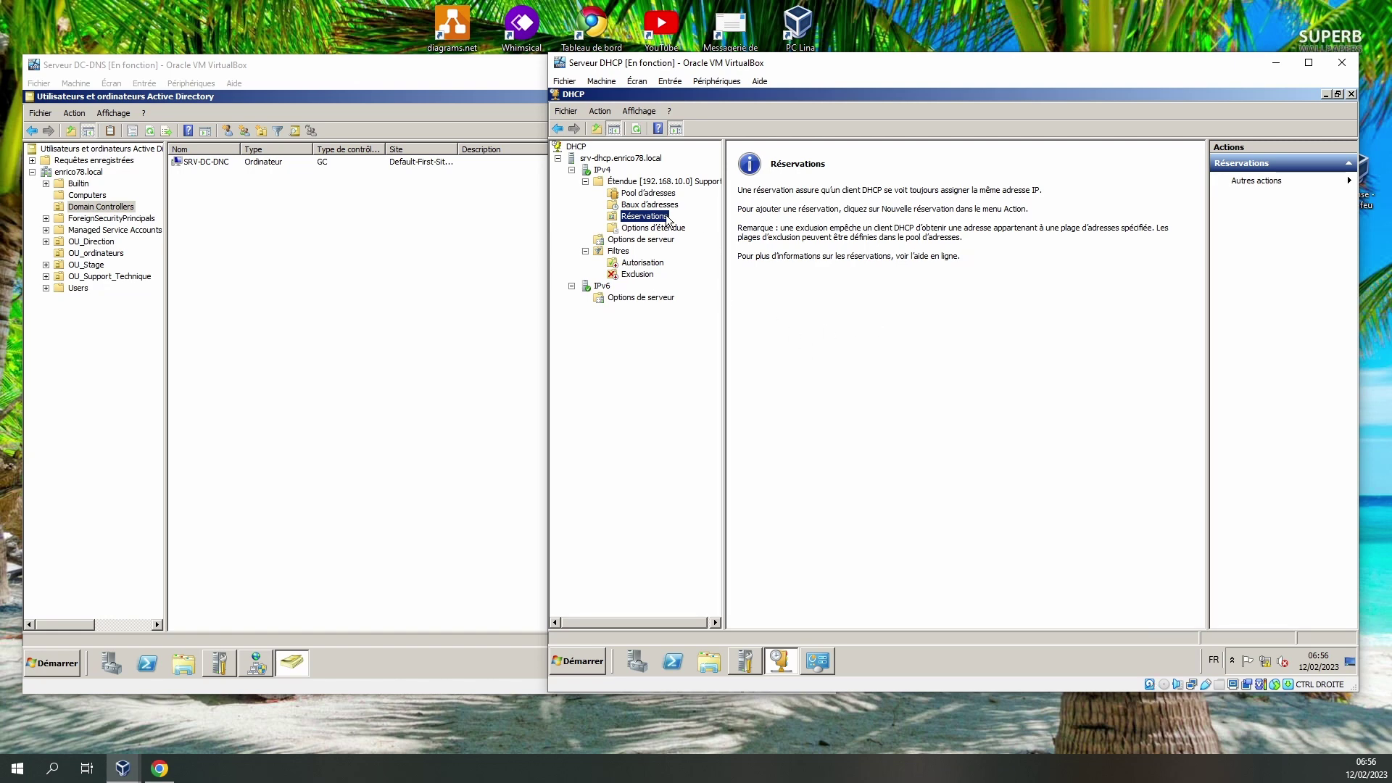
click(651, 205)
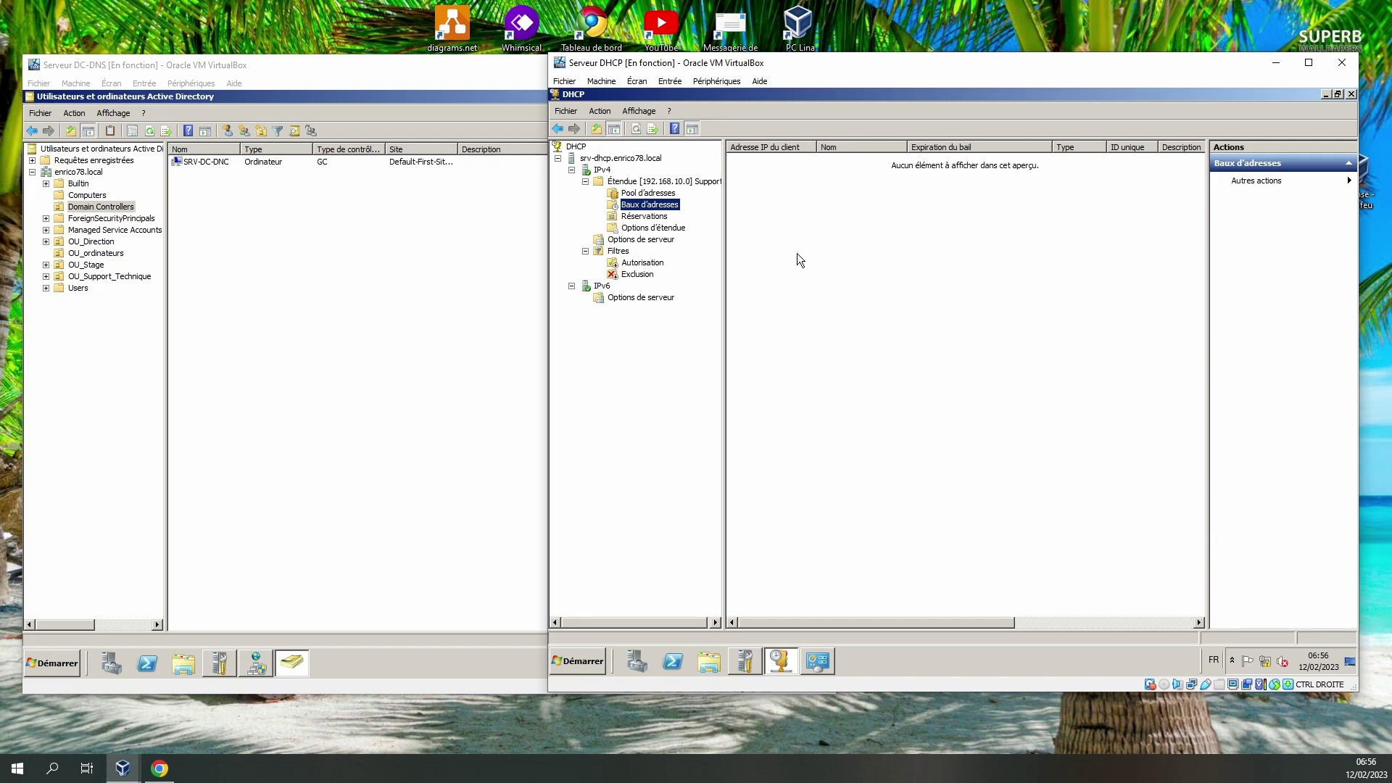
click(646, 193)
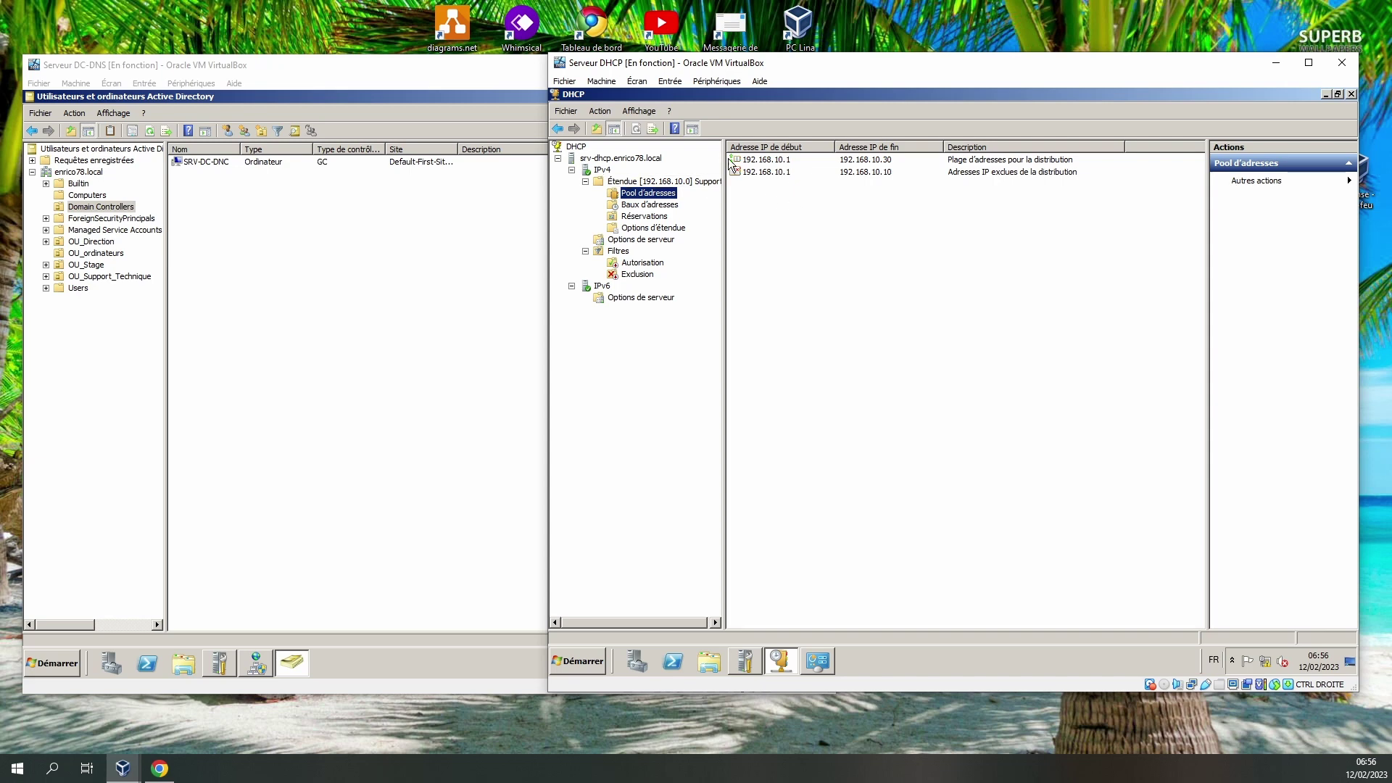
click(755, 163)
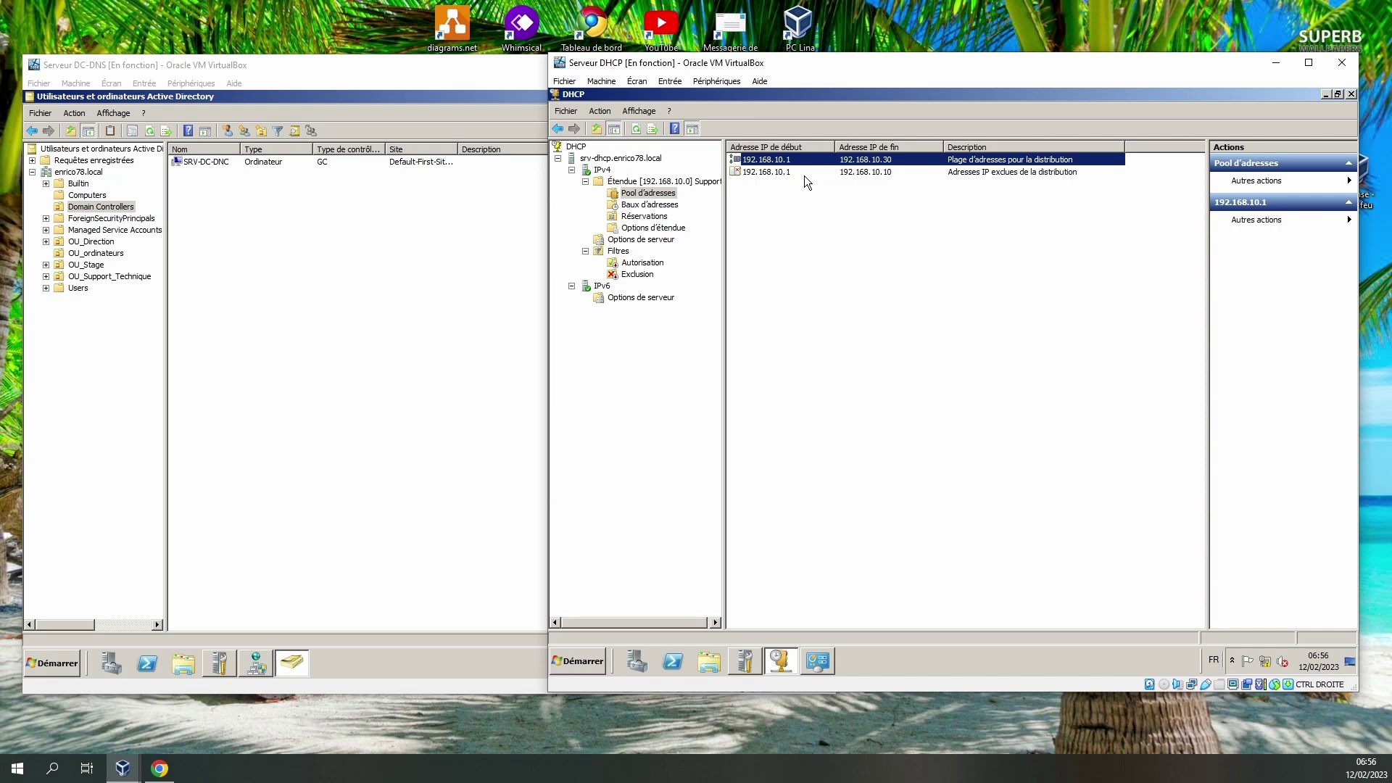
click(656, 204)
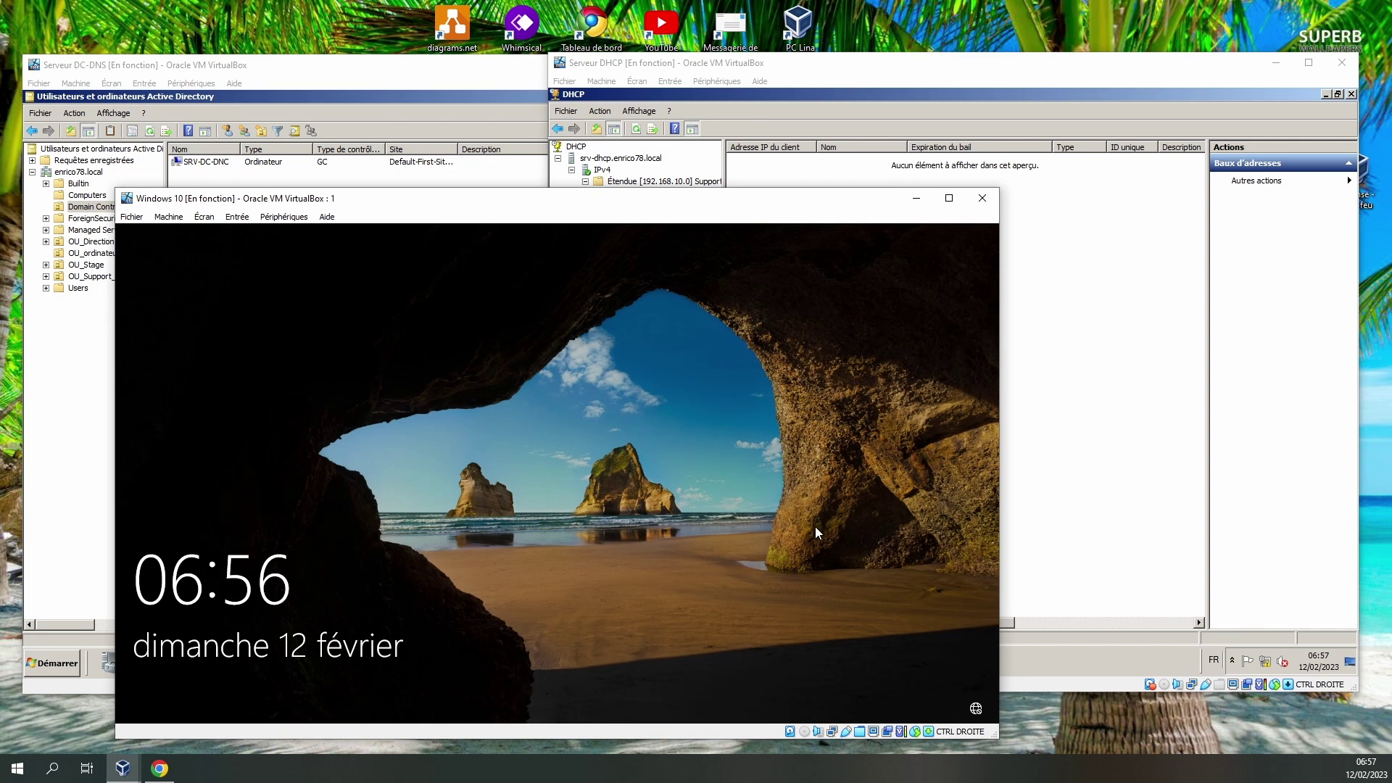
Sign in to the Windows 10 VM by entering the account password at the lock screen.
click(412, 437)
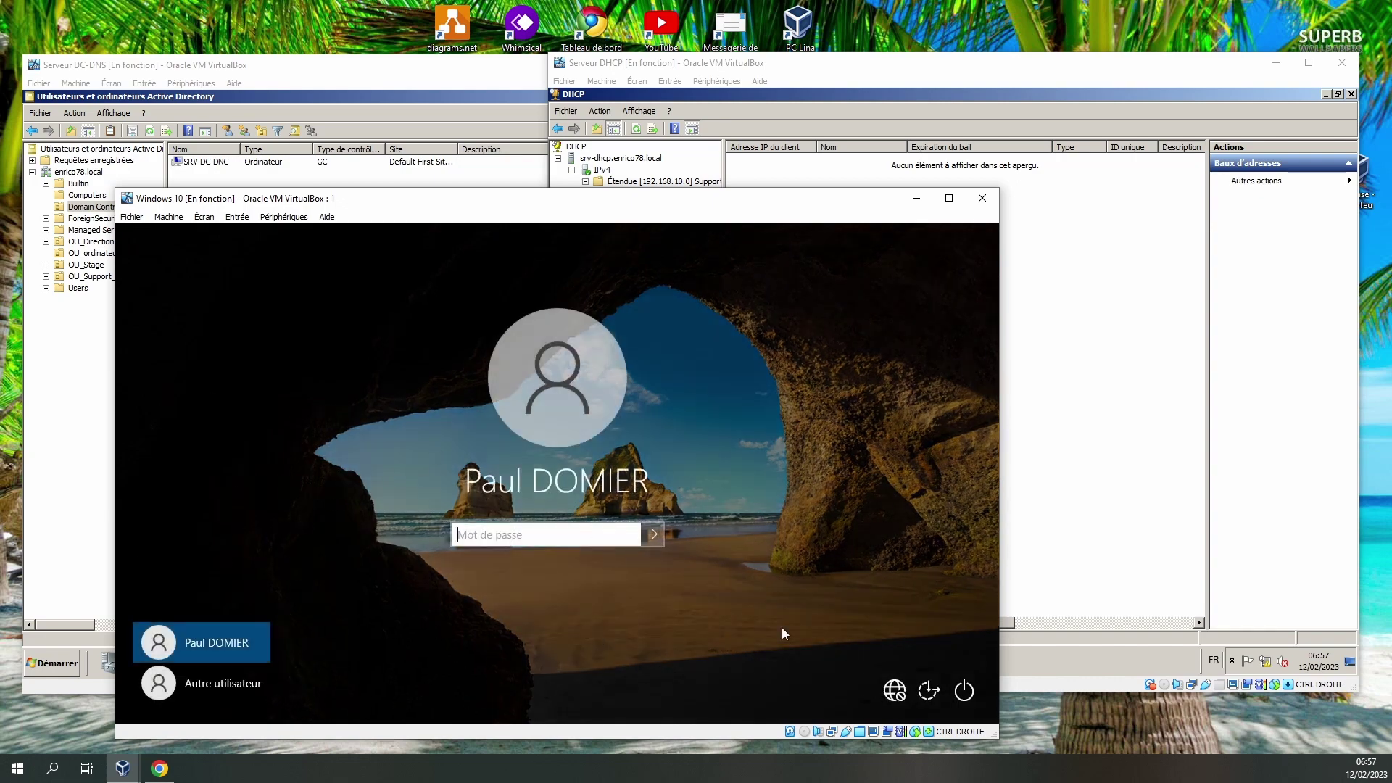
click(500, 540)
text(********)
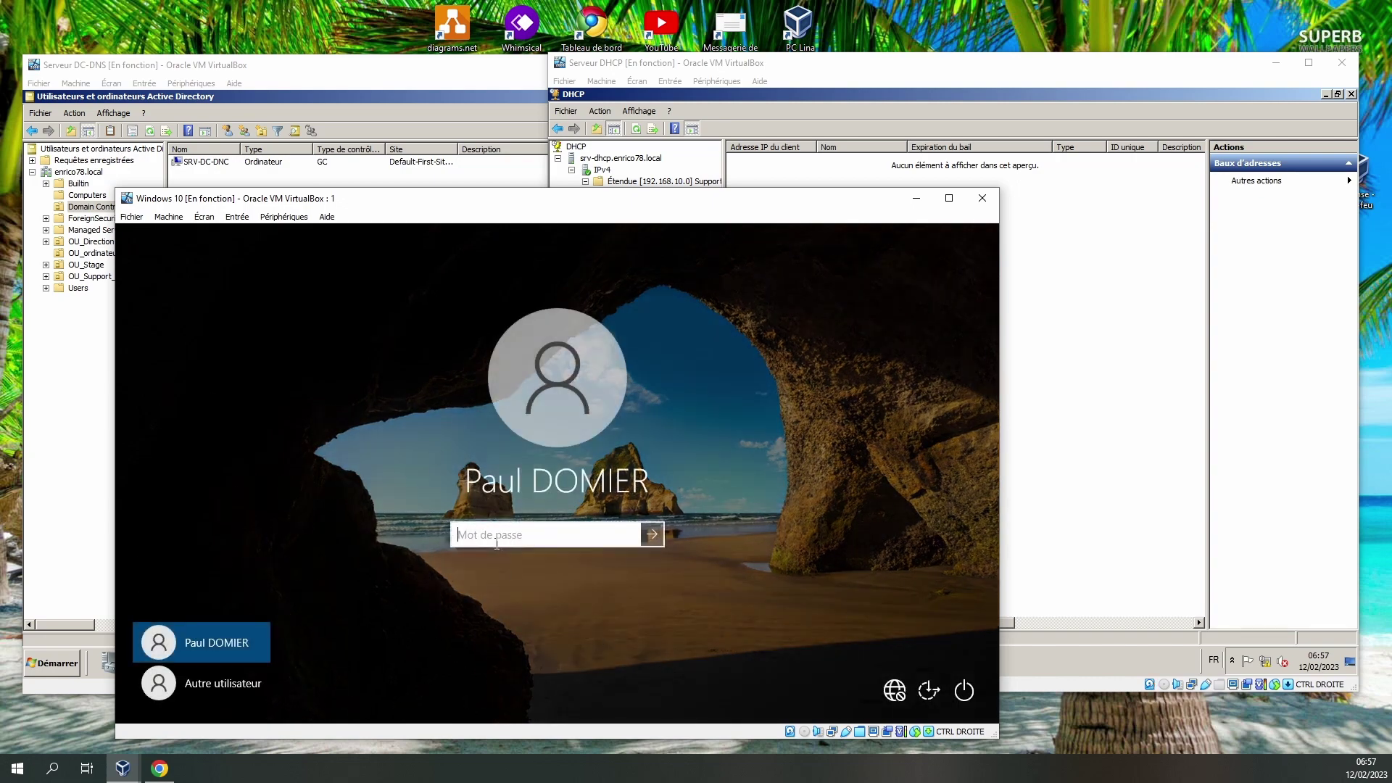
key(Return)
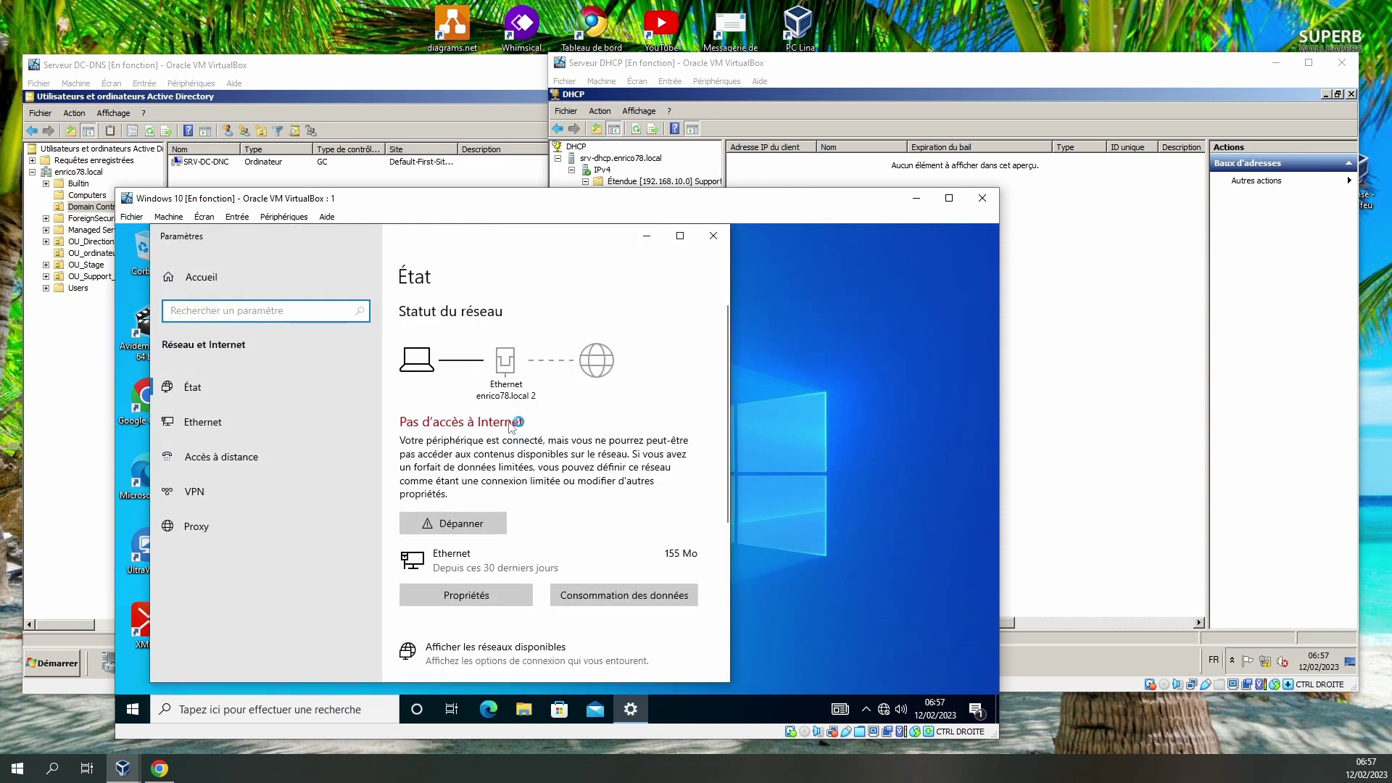
Open the Ethernet adapter options with the administrator credentials and turn off IPv6.
click(217, 422)
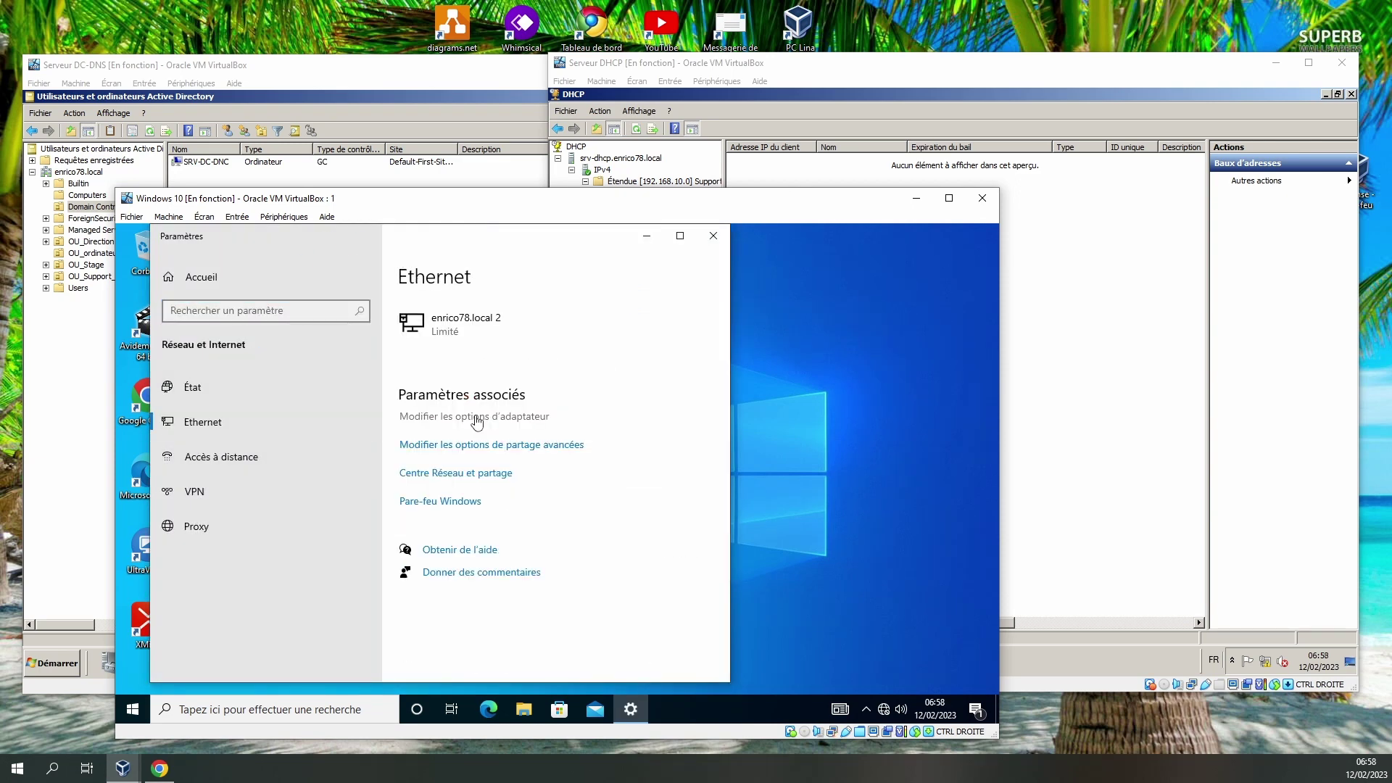
click(476, 418)
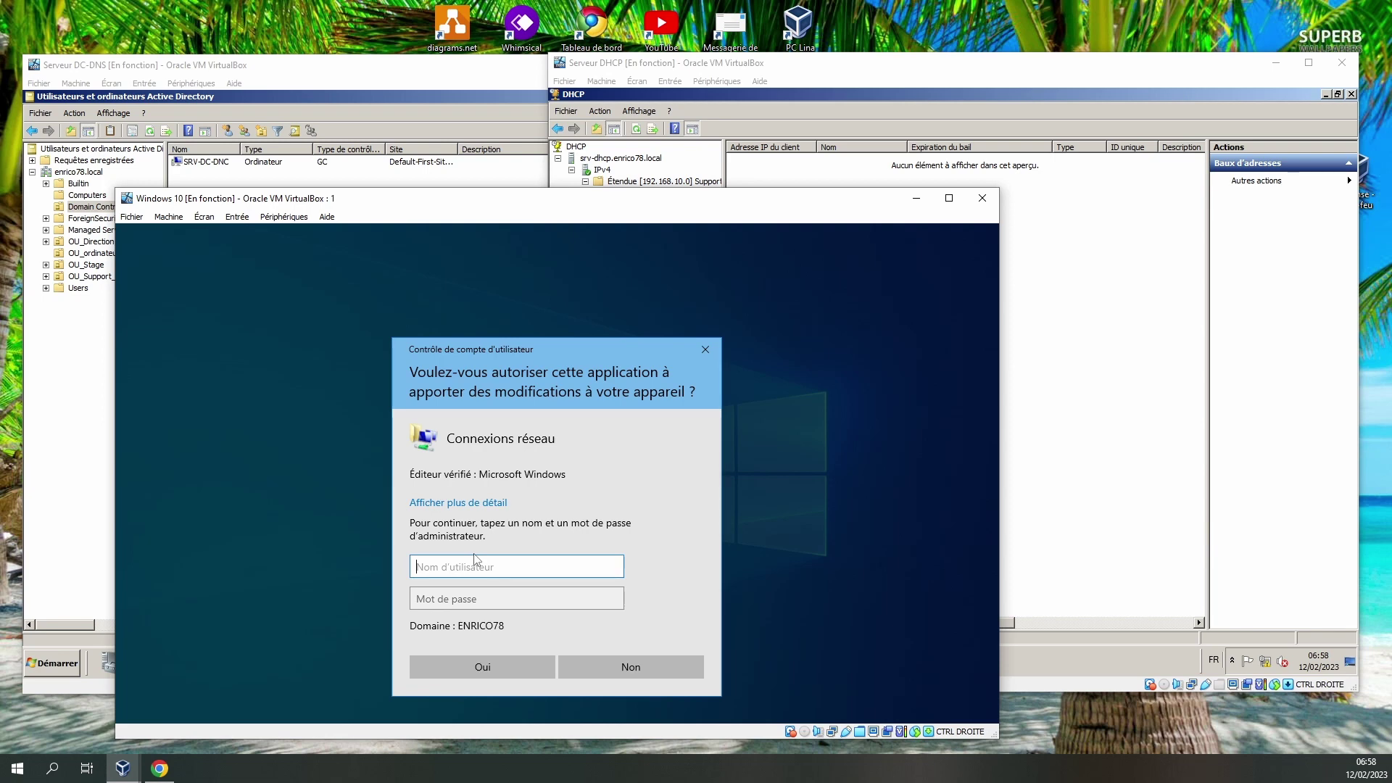
text(Enrico)
key(Tab)
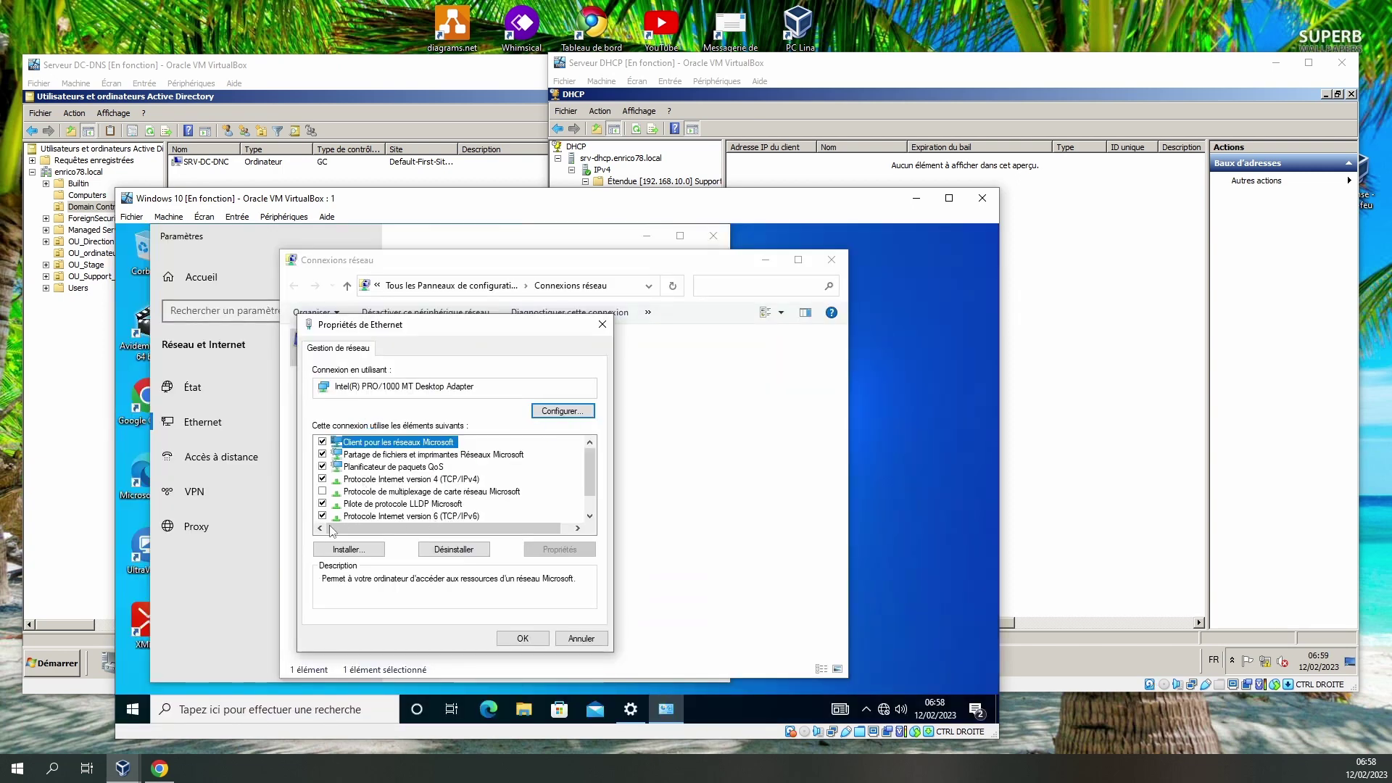
click(322, 516)
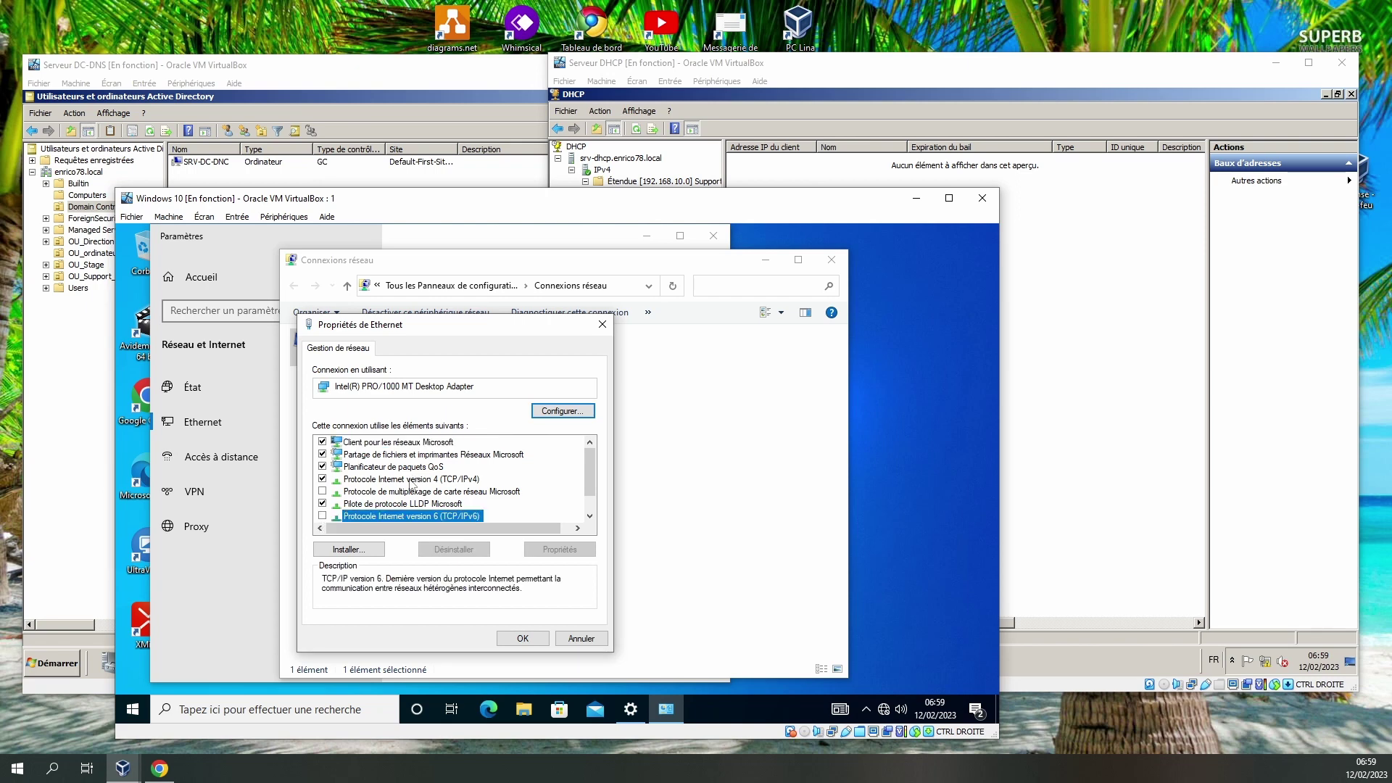
Set IPv4 to obtain both the IP address and DNS servers automatically, and apply.
double_click(410, 479)
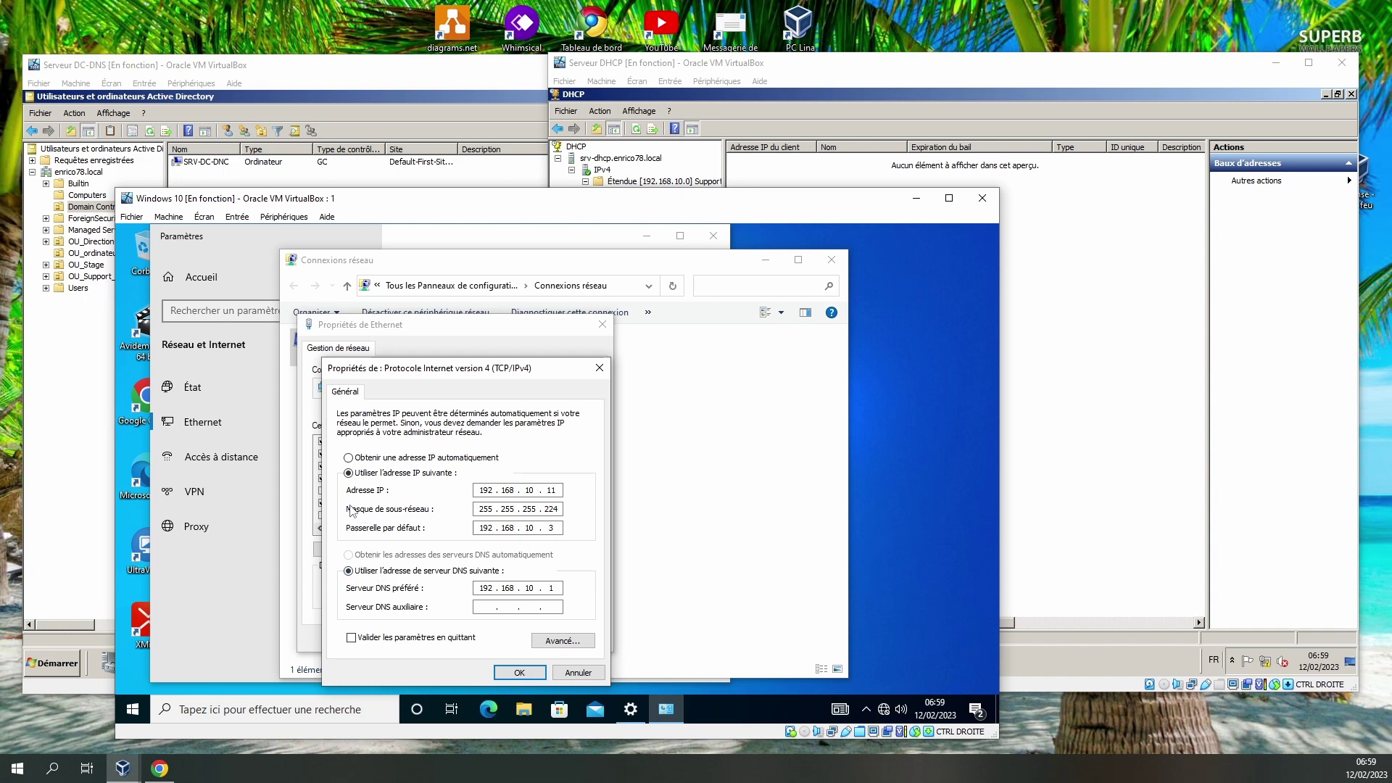
click(374, 464)
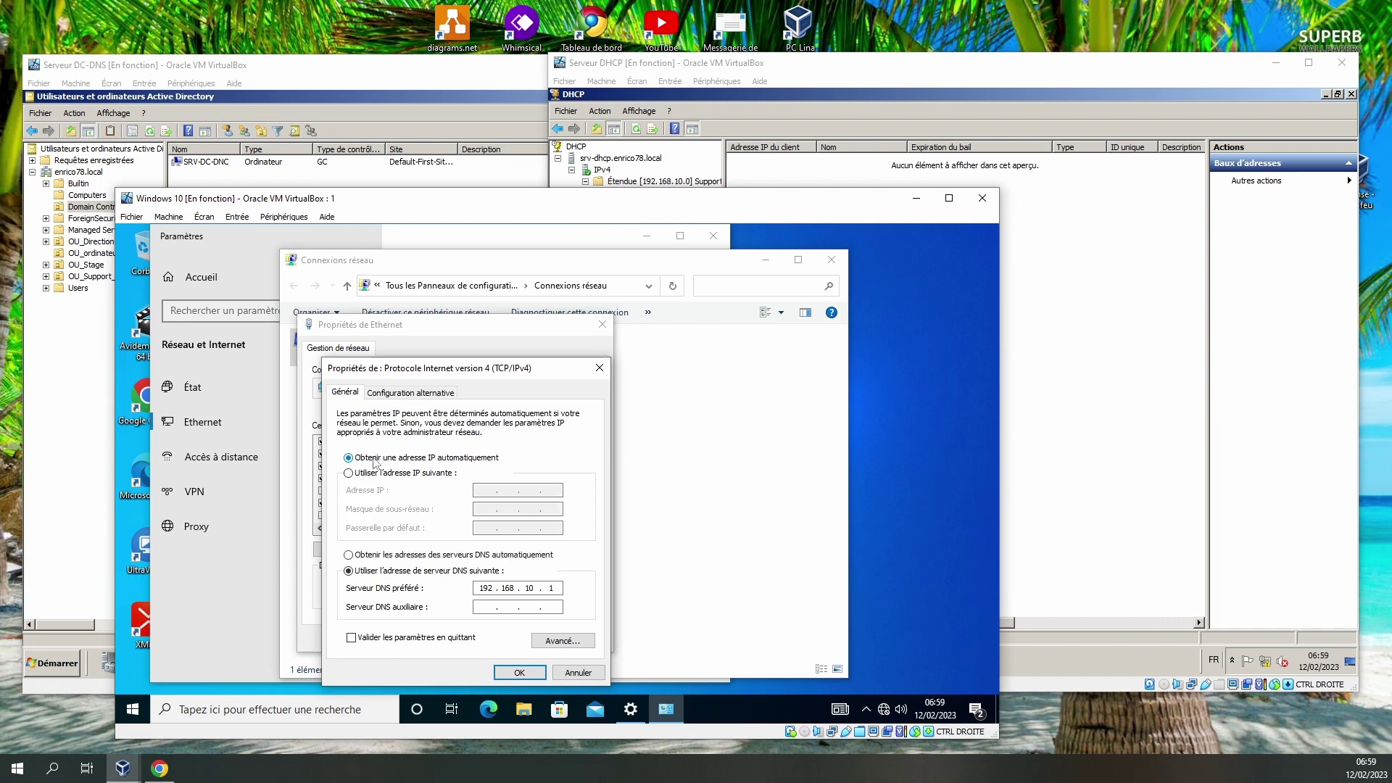
click(380, 557)
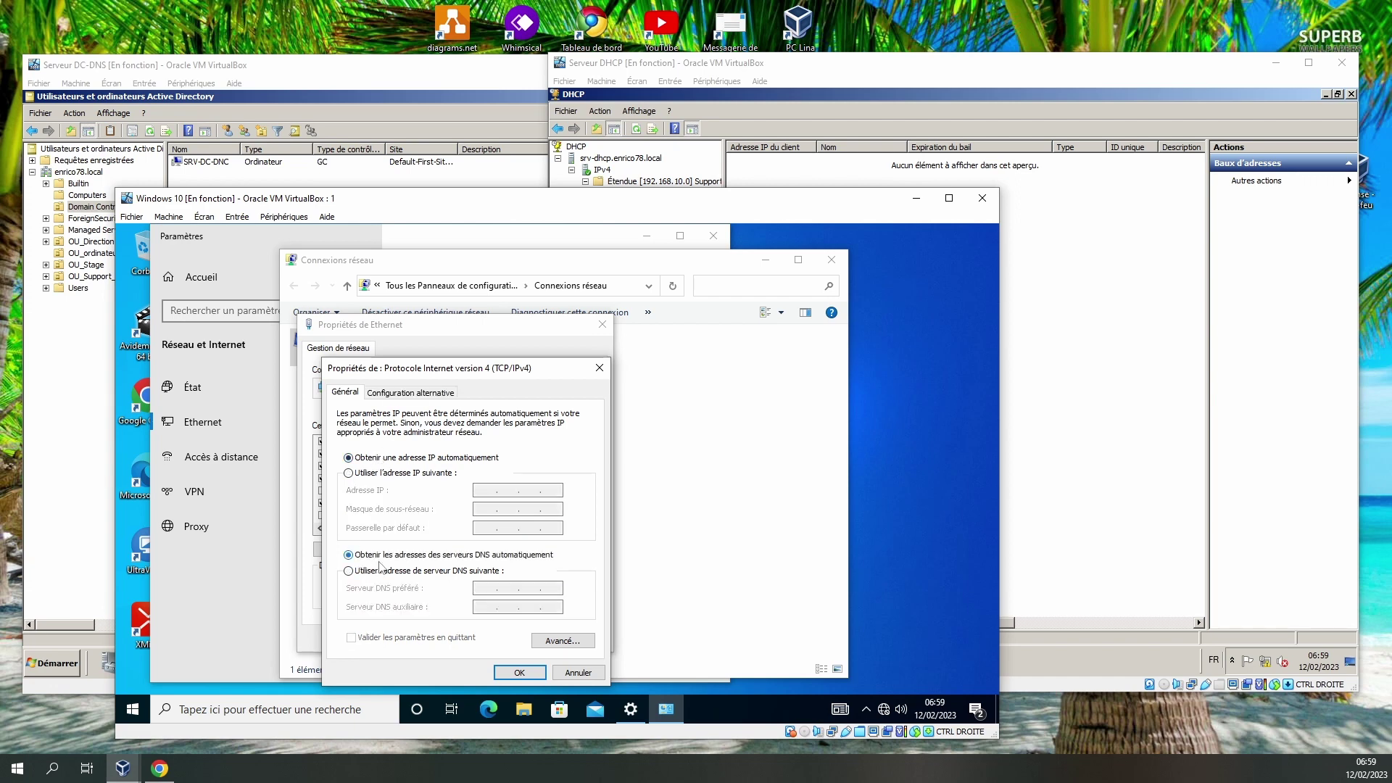
click(519, 672)
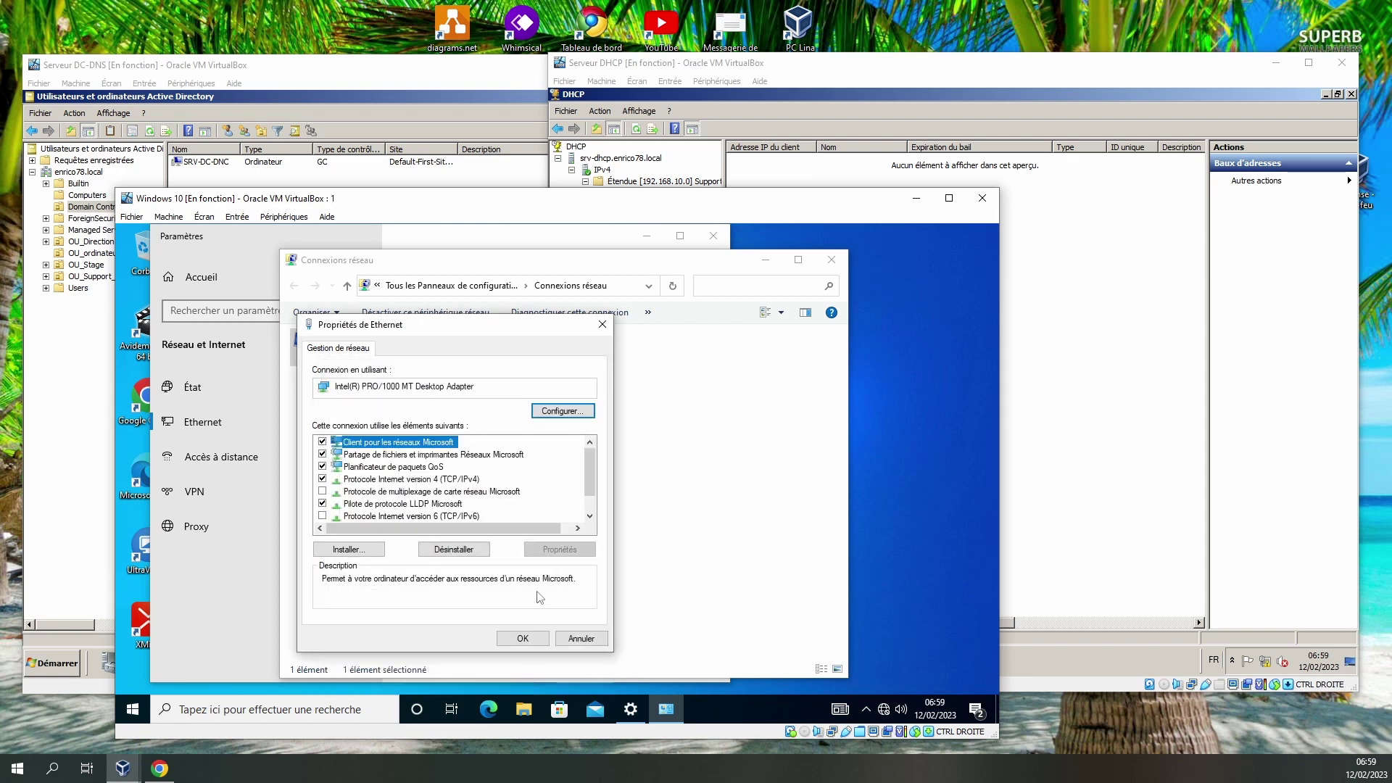
click(522, 638)
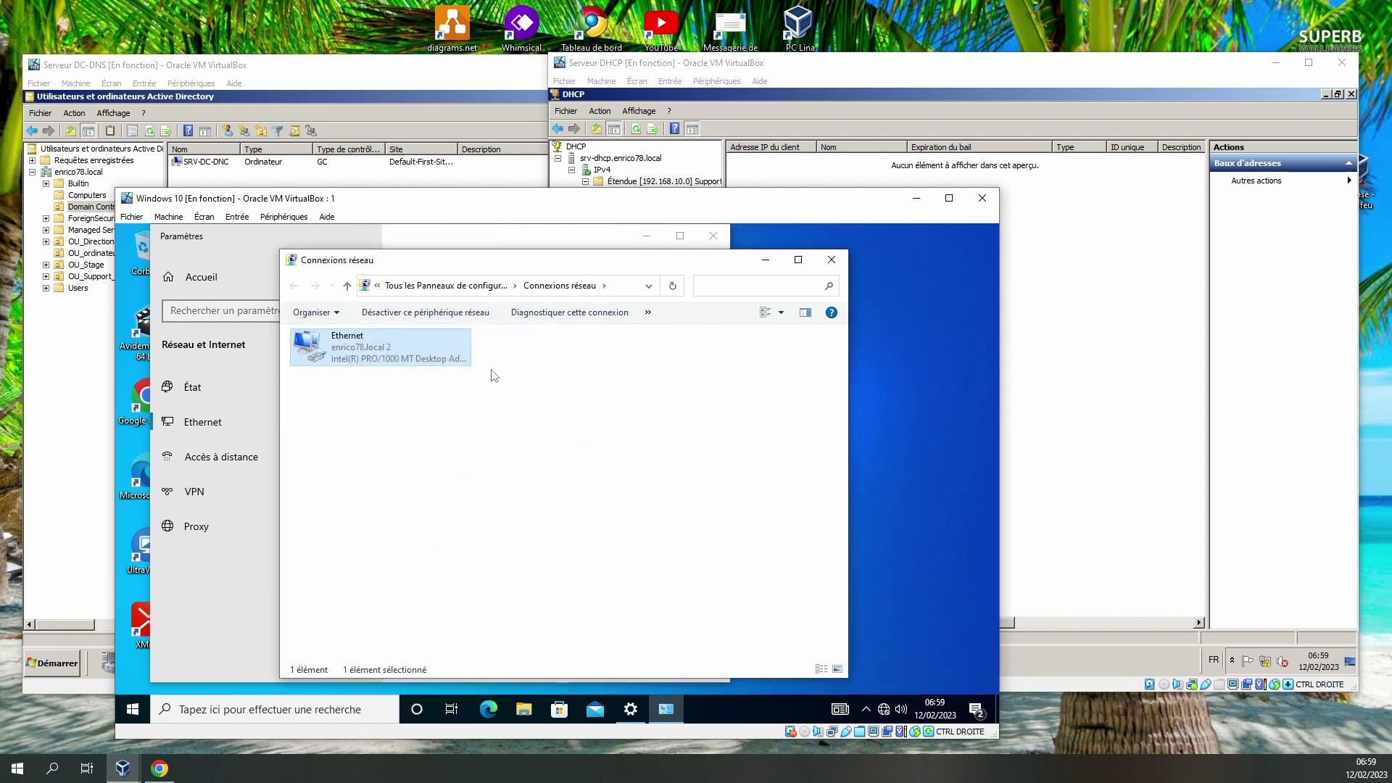
Check Ethernet details showing lease 192.168.10.11 from DHCP server 192.168.10.2, then switch to the server VM.
right_click(309, 341)
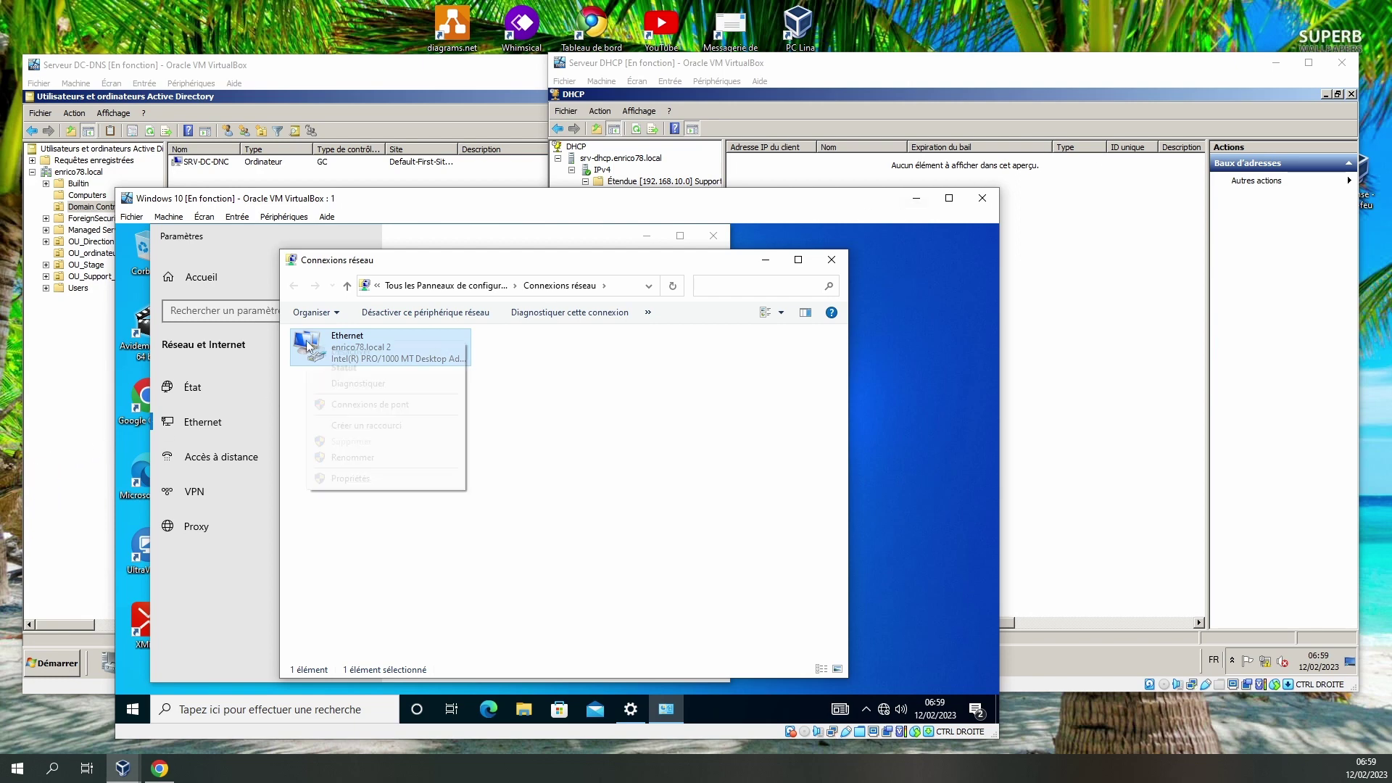
click(340, 369)
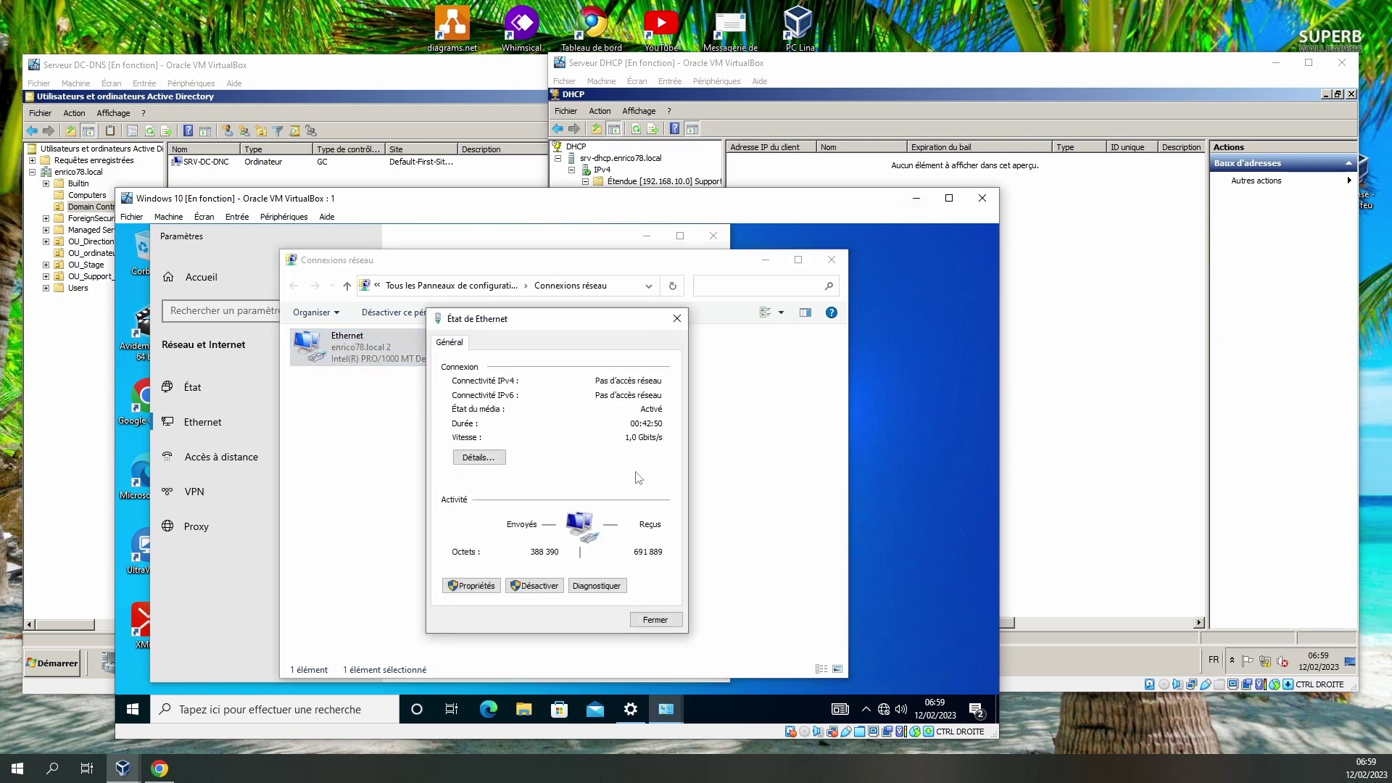
click(479, 457)
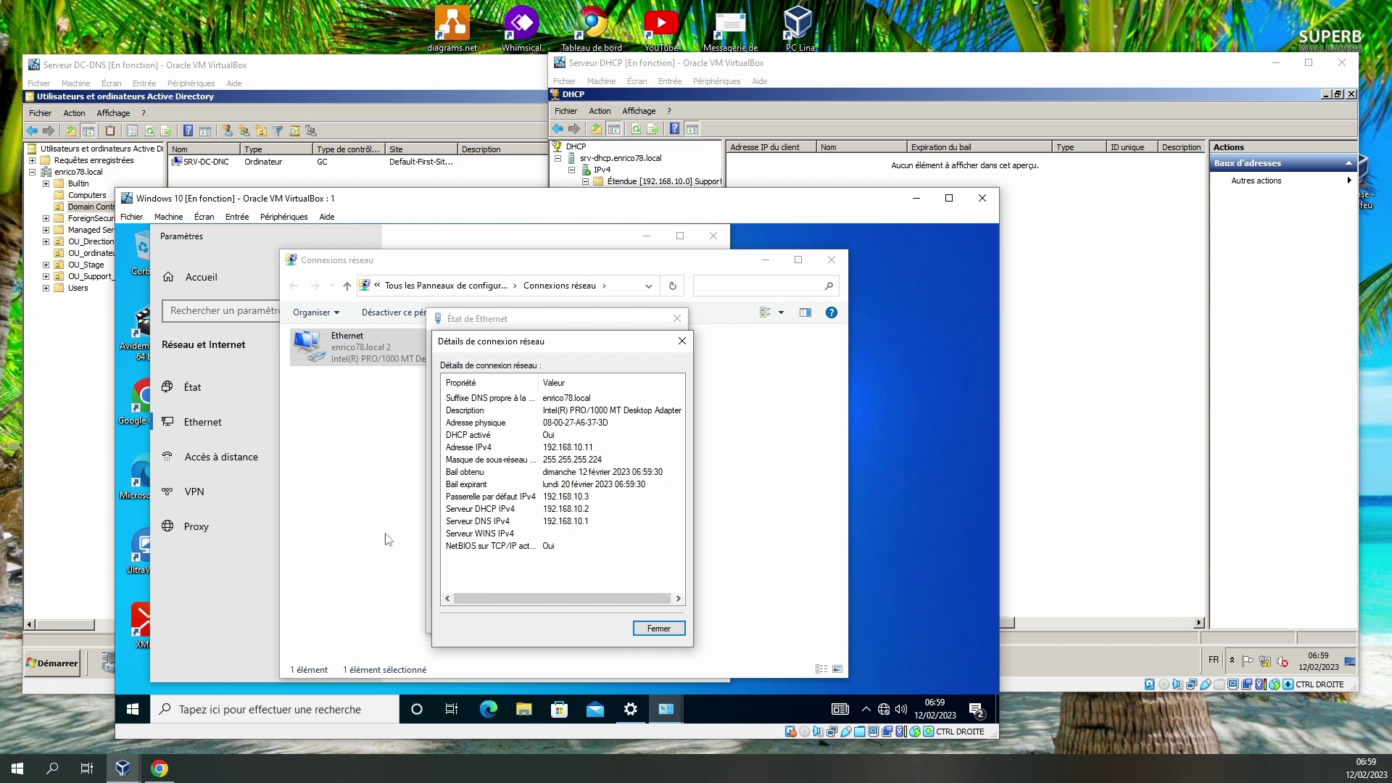
click(1026, 86)
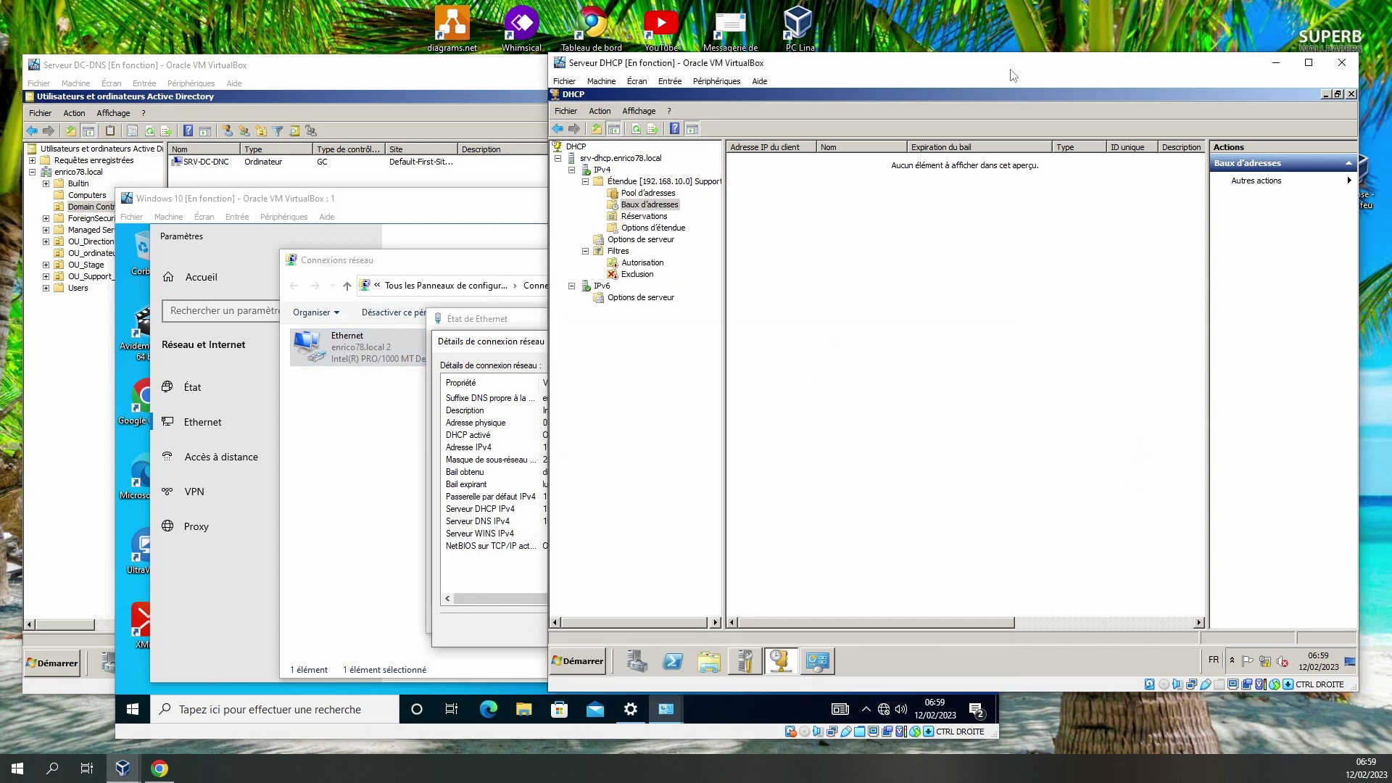
Refresh the address leases to reveal the 192.168.10.11 lease, then open the scope's Réservations.
right_click(831, 305)
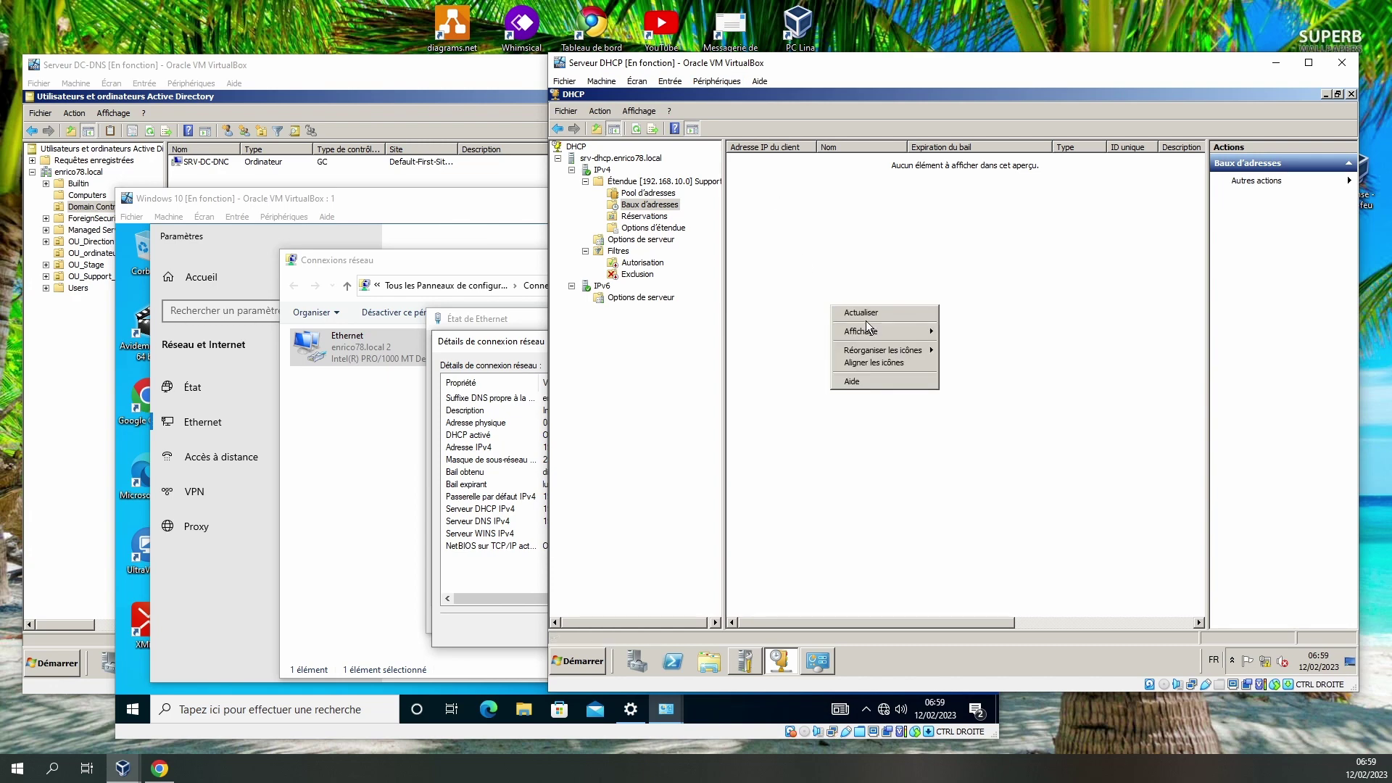
click(865, 313)
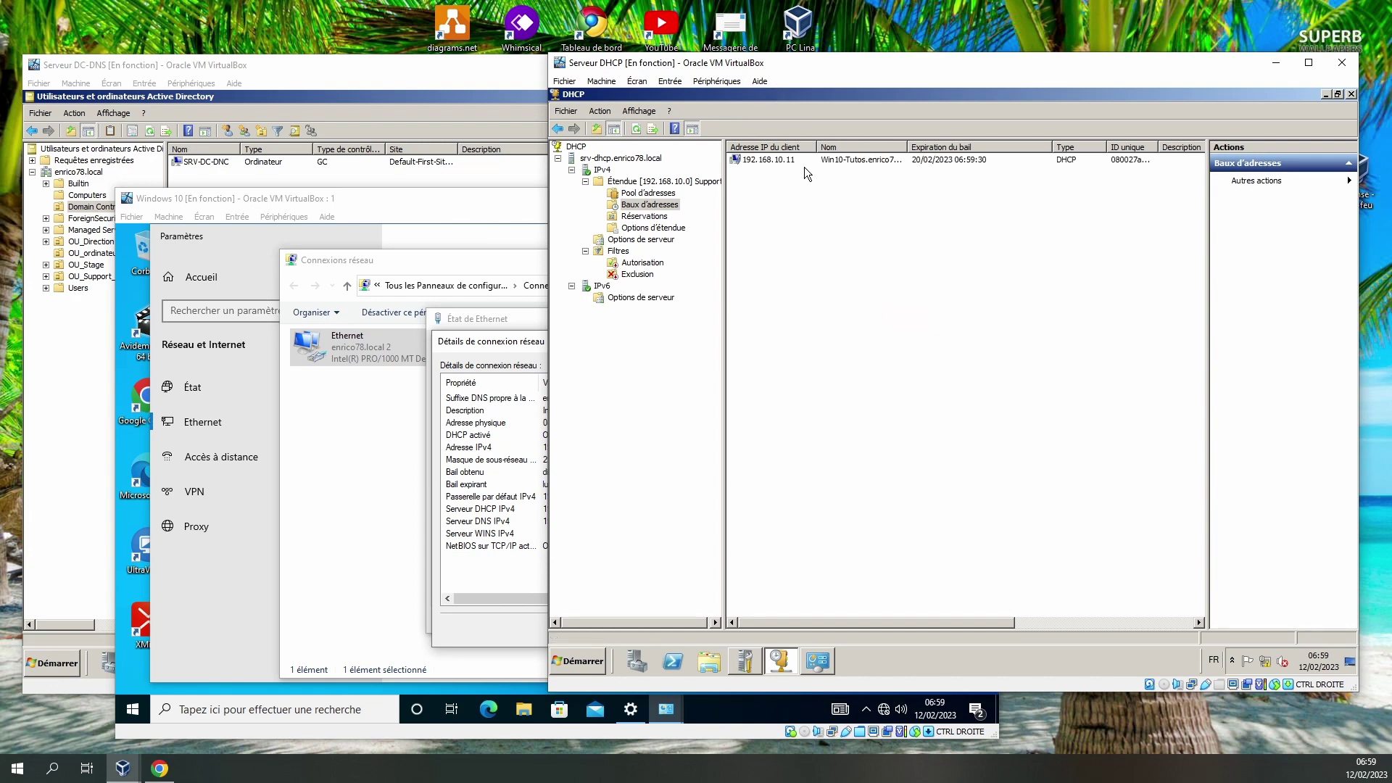
click(779, 159)
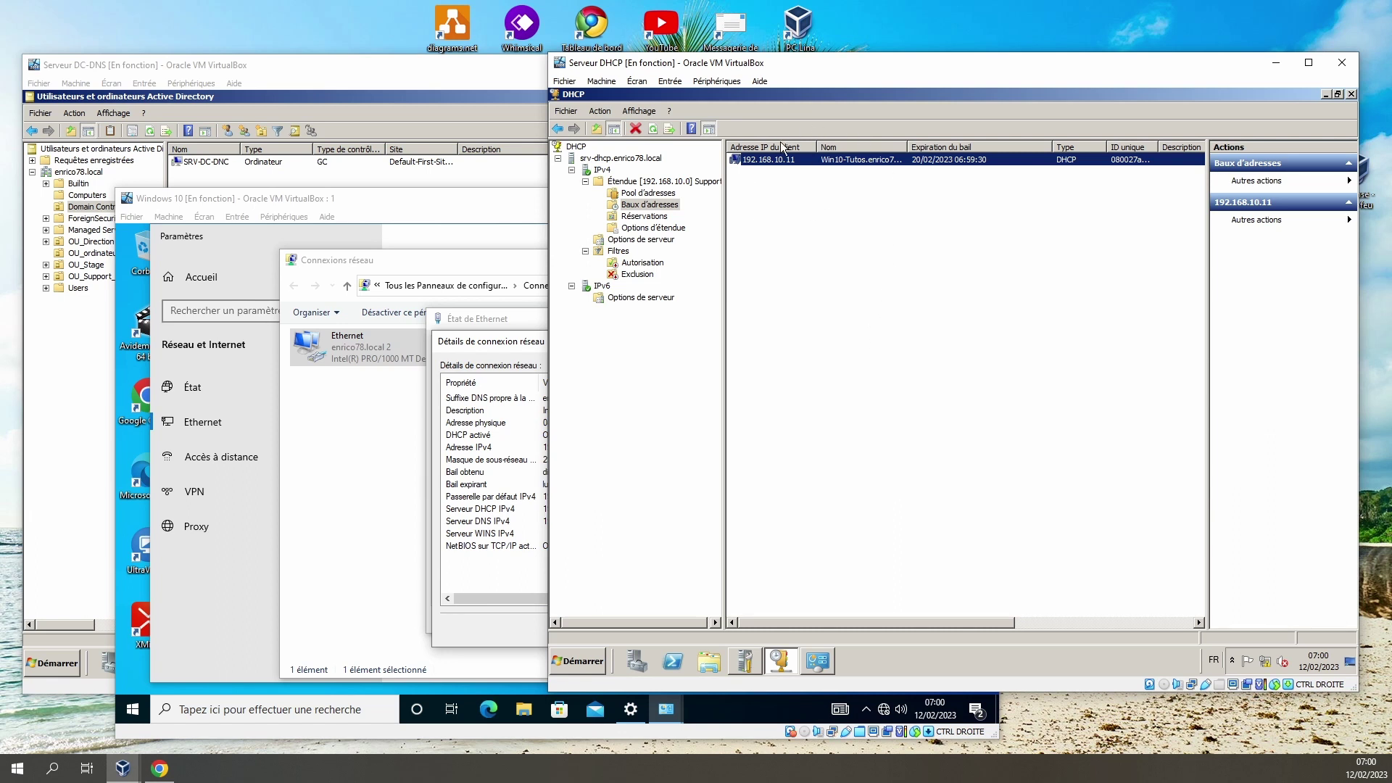
right_click(759, 158)
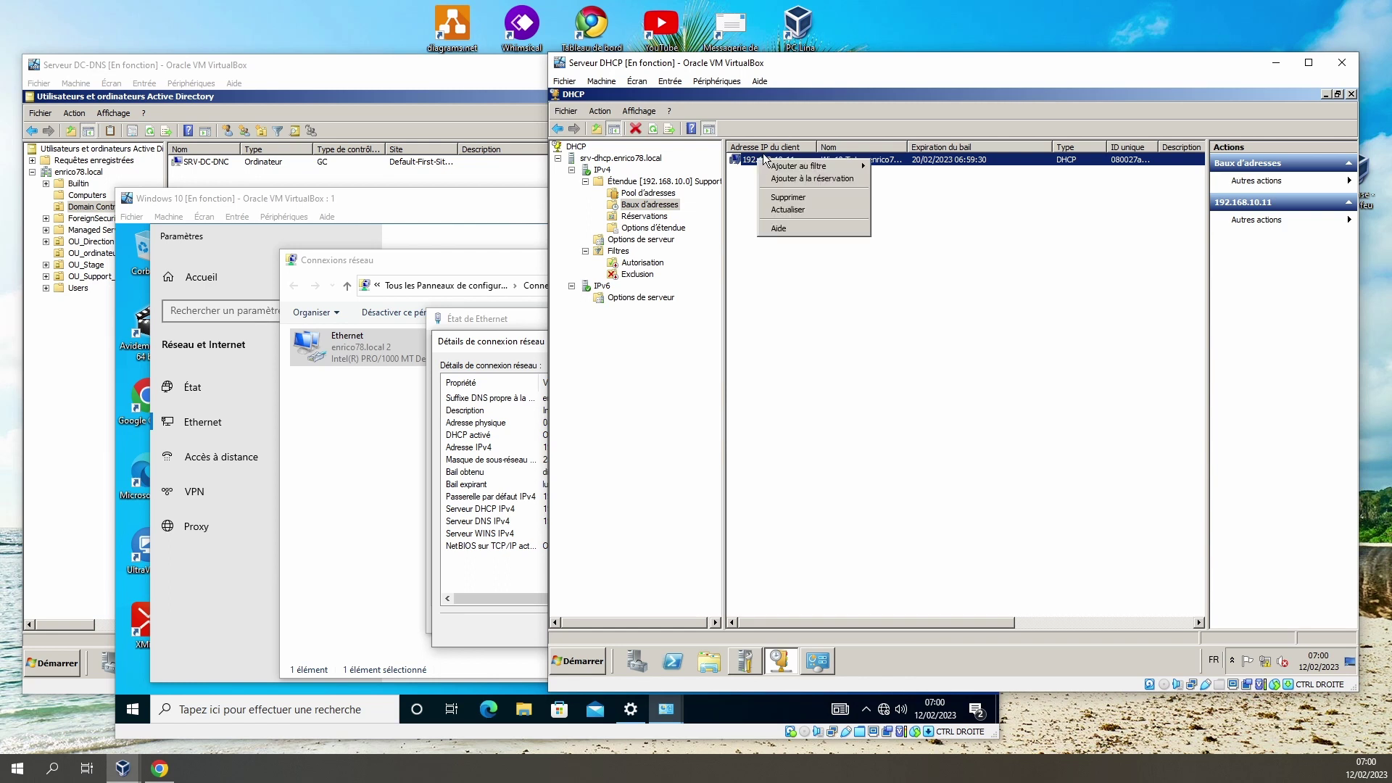
mouse_move(820, 170)
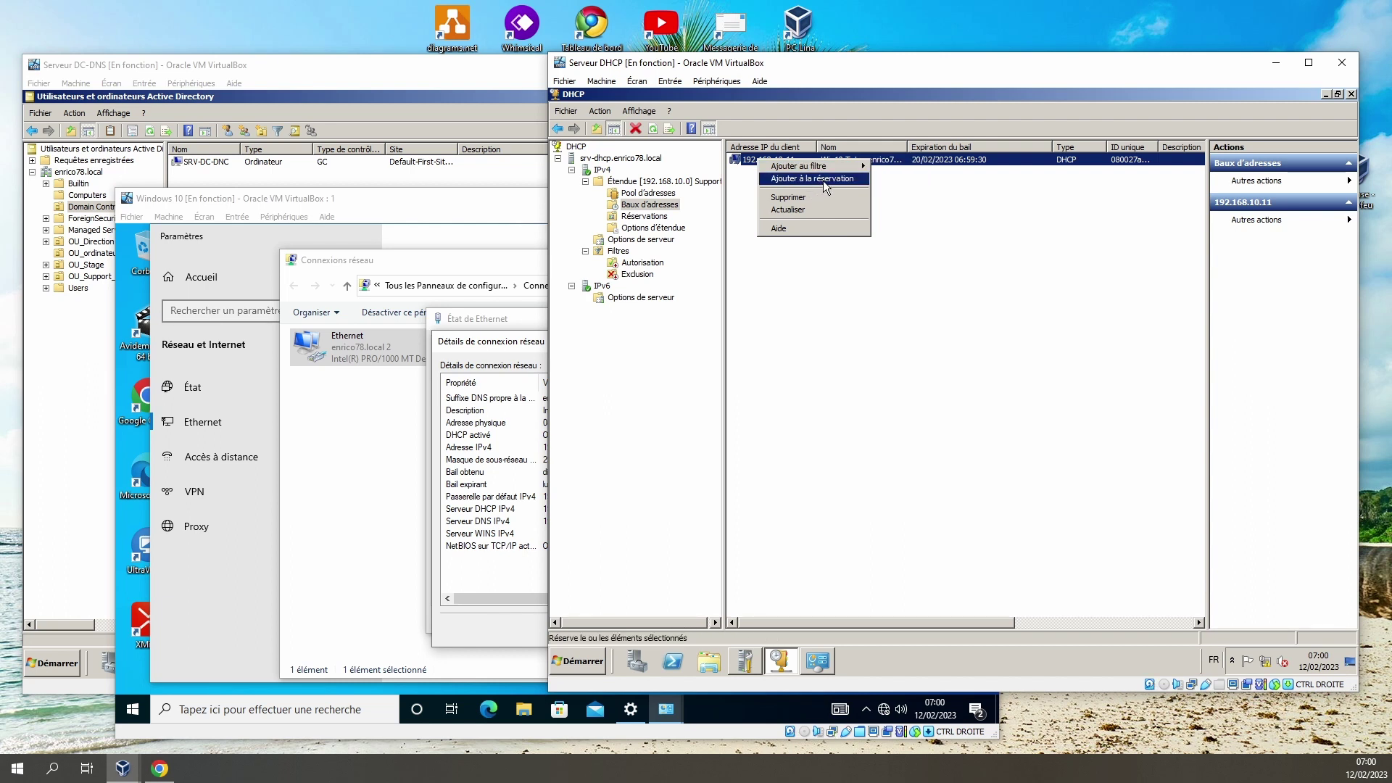
click(650, 218)
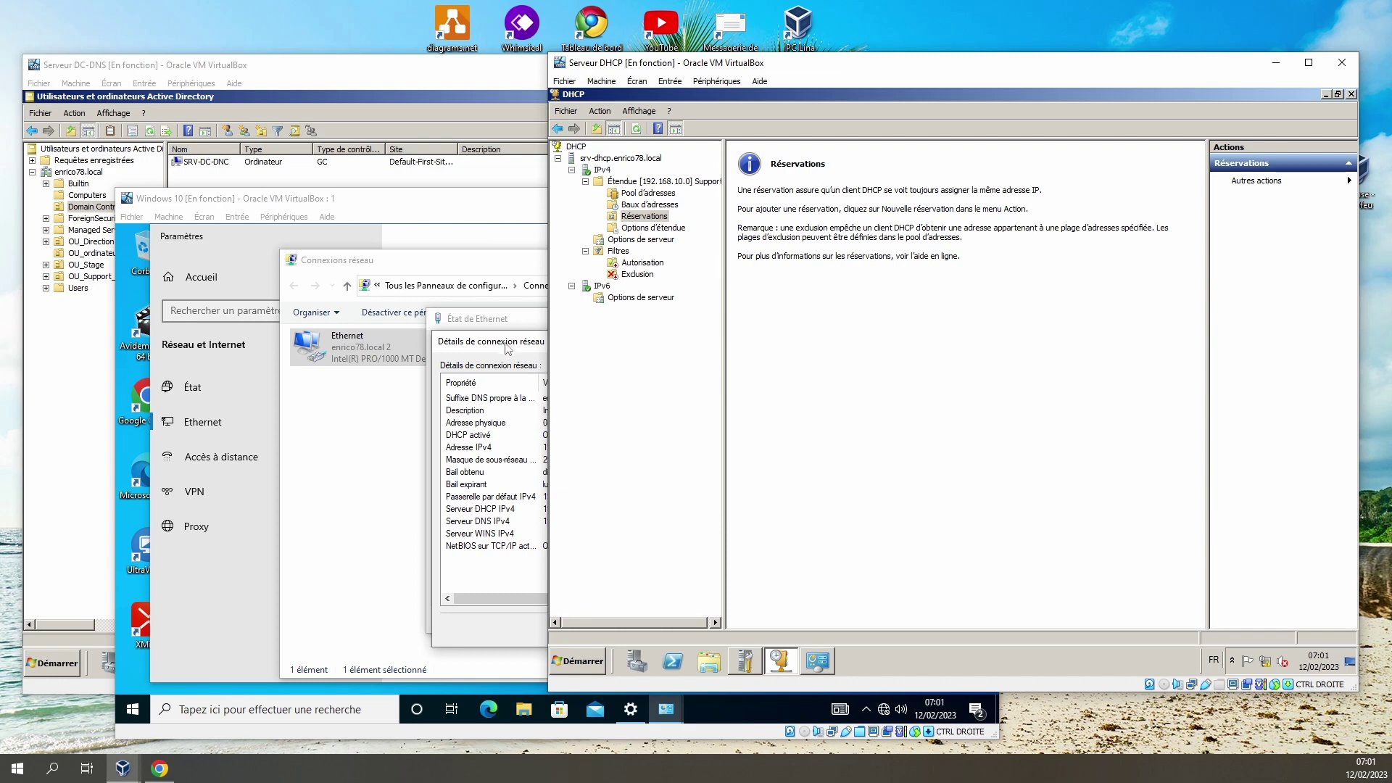
Close the Windows 10 network connection details and switch to the DC-DNS server's Active Directory window.
drag(507, 347, 505, 356)
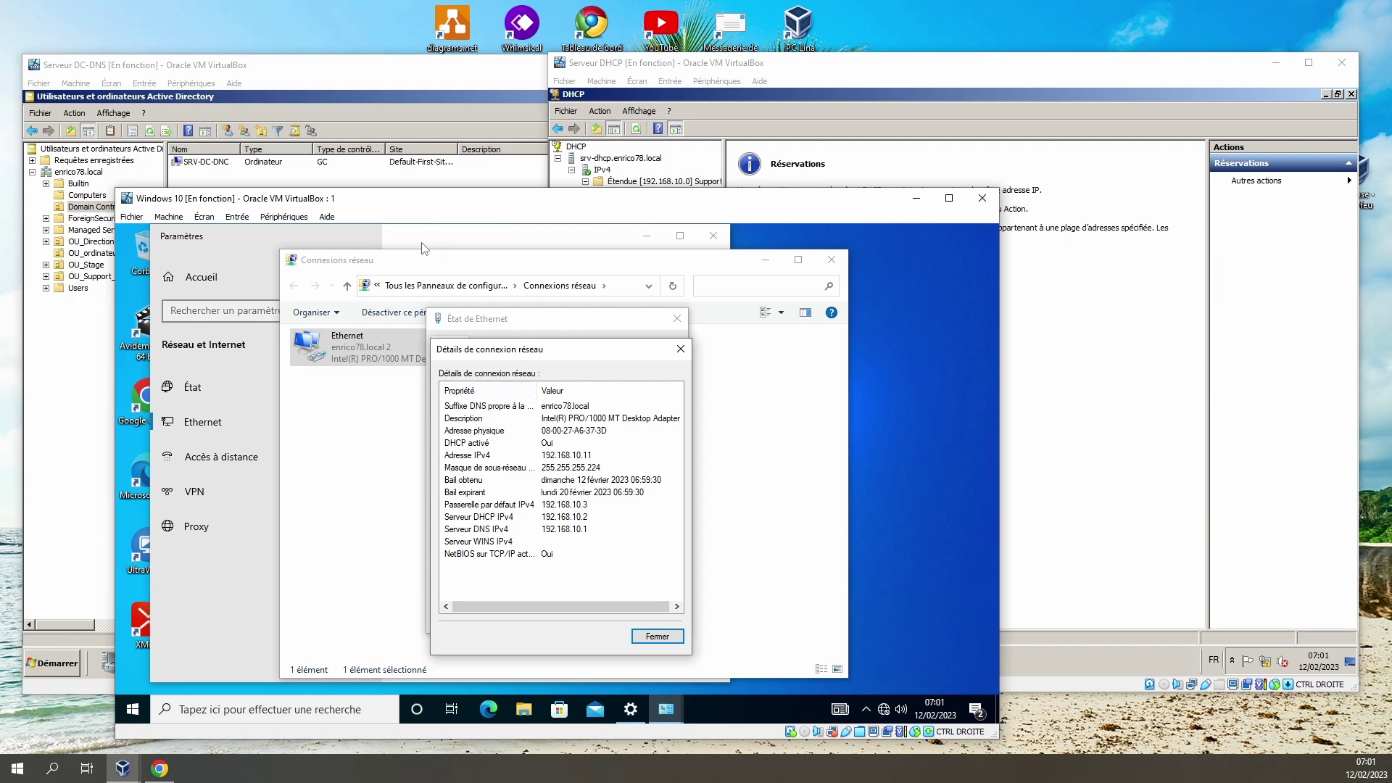
click(658, 638)
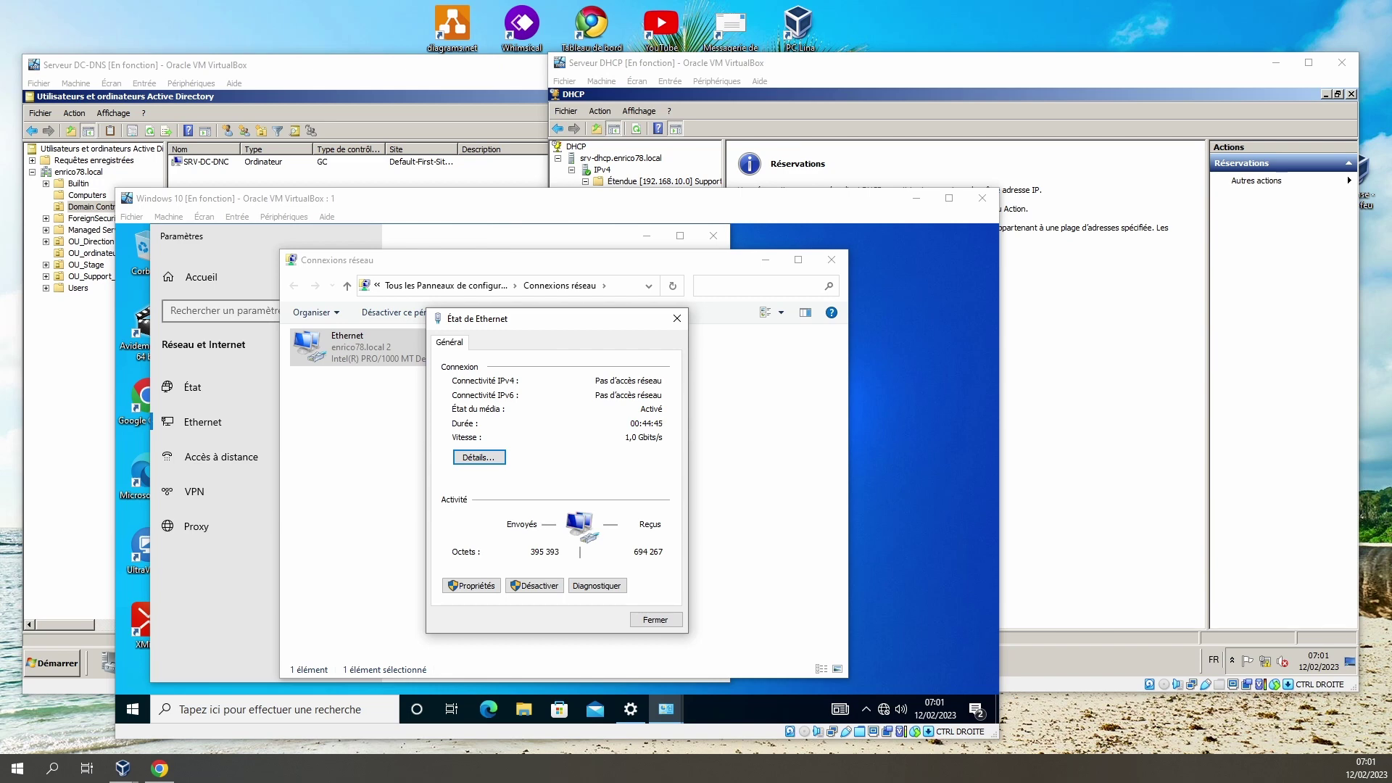
click(285, 78)
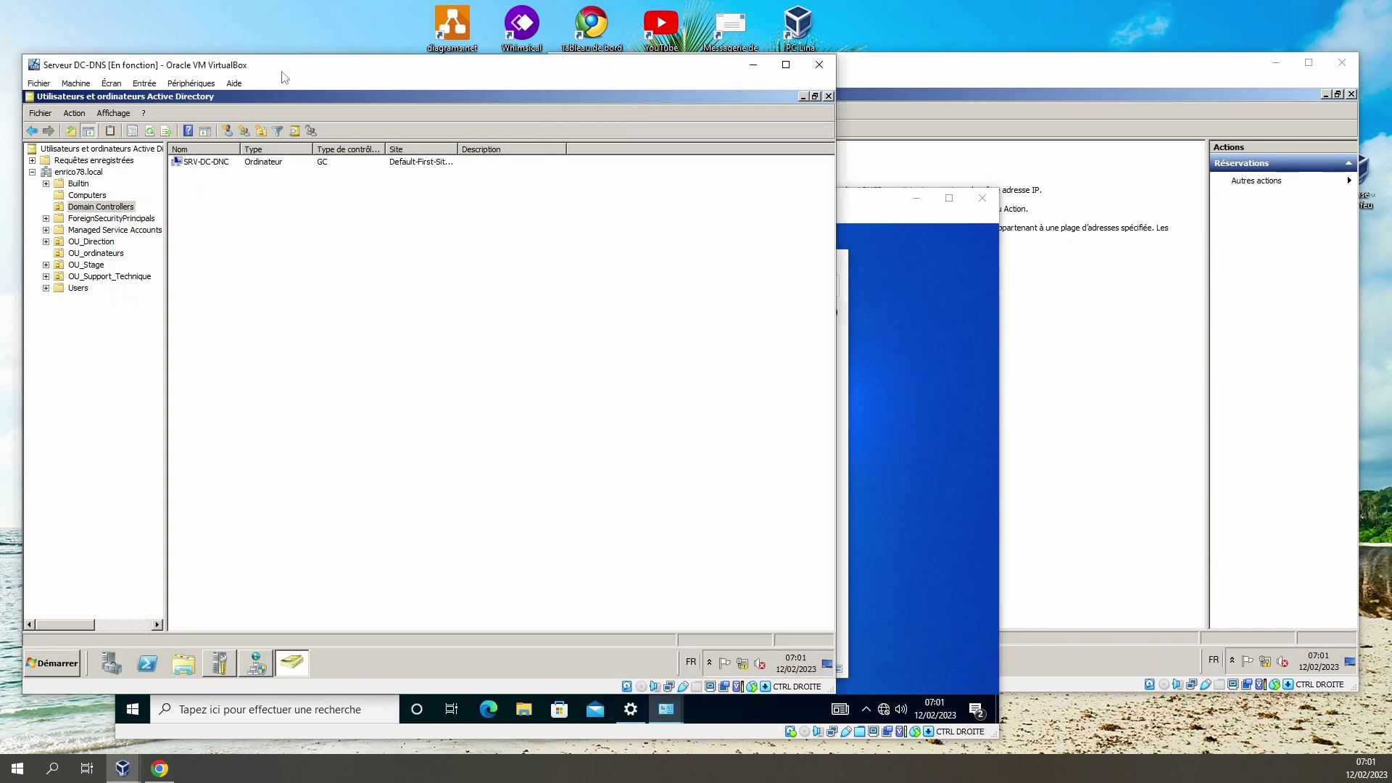